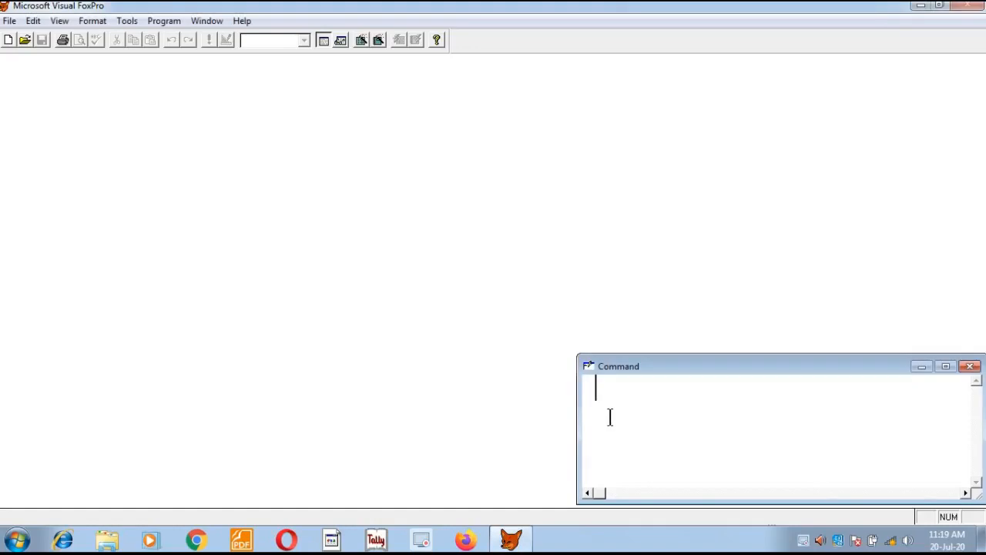
List the database tables in the current directory with dir and open the emp3 table
type("dir")
key("Return")
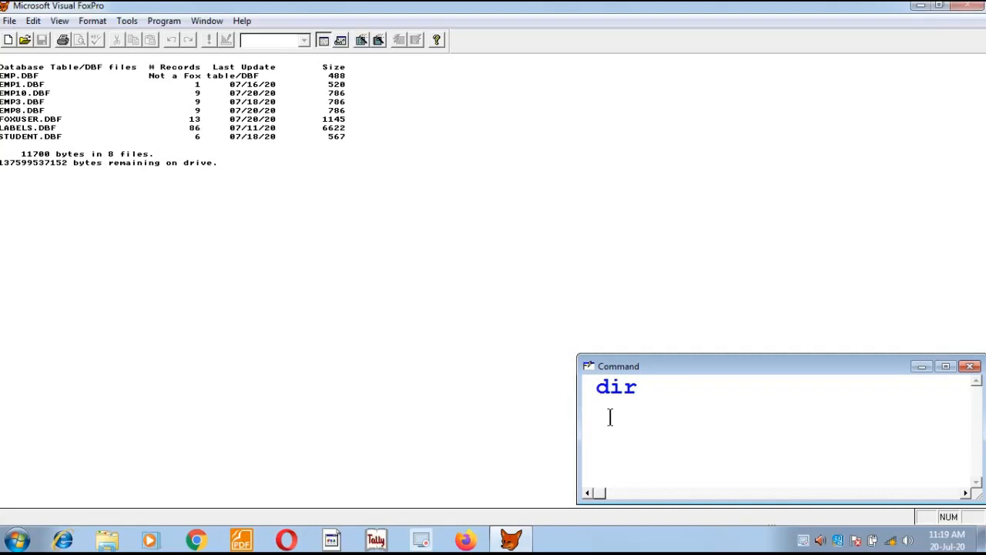
type("use emp3")
key("Return")
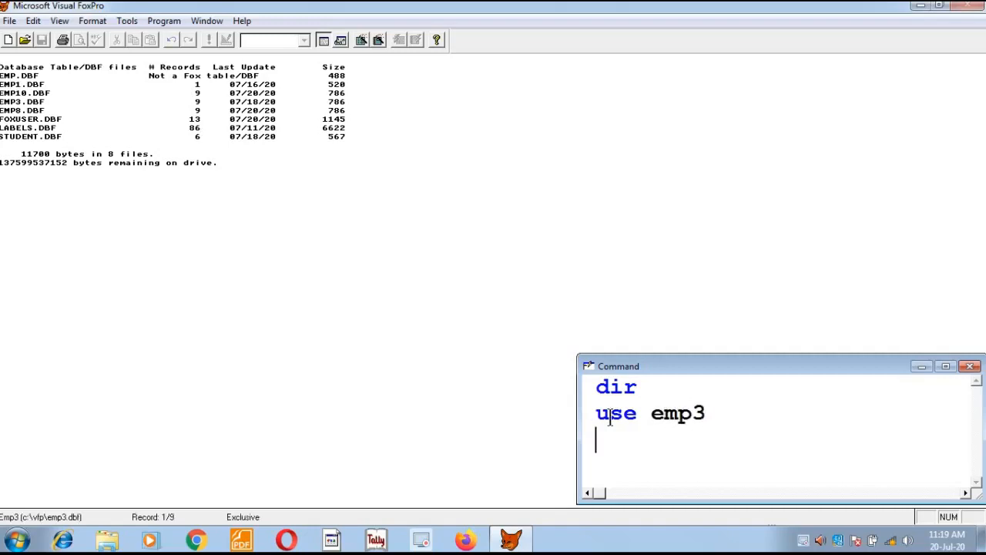
List the records of emp3, clearing the output area and displaying the listing again on its own
type("list")
key("Return")
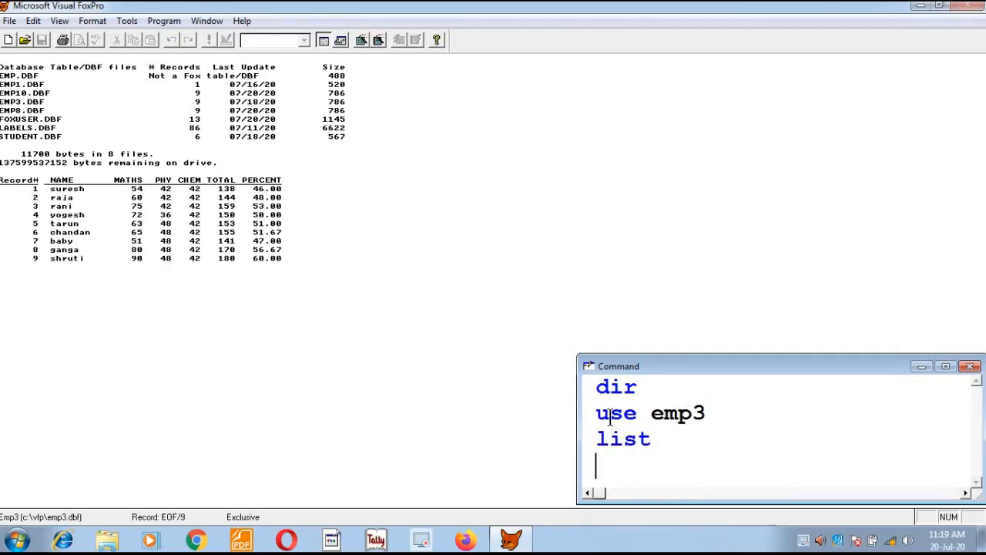
type("cle")
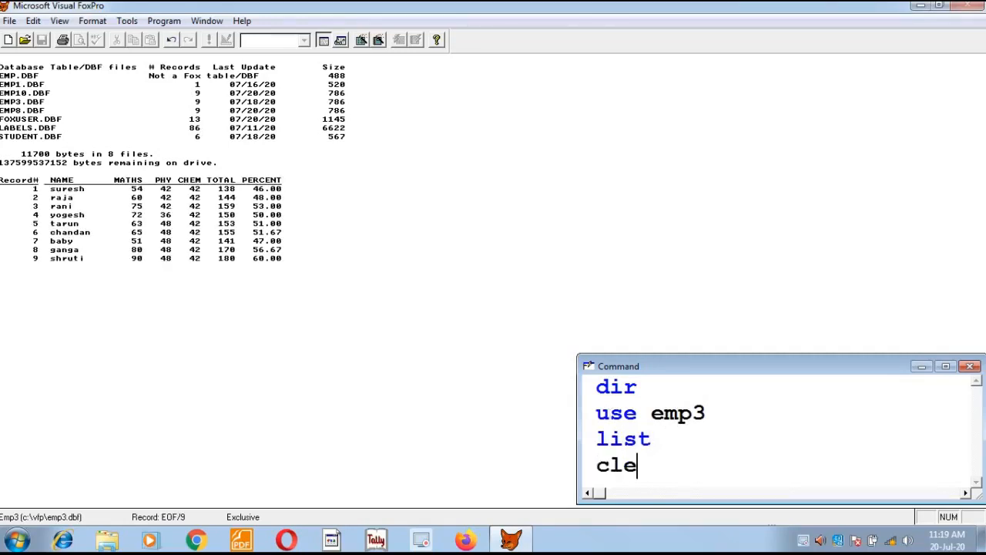
type("ar")
key("Return")
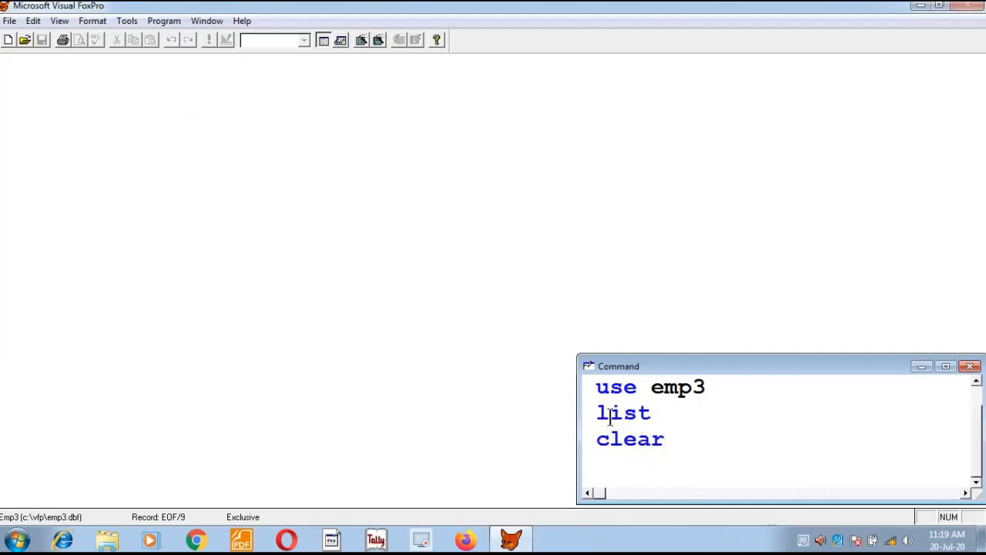
key("Up")
key("Return")
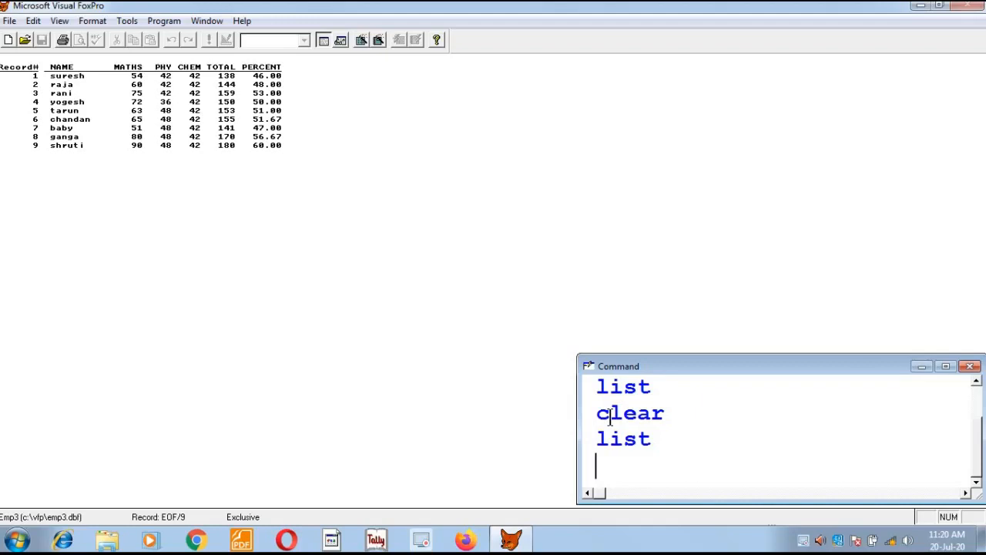
Switch to Notepad by opening a new blank document
key("super")
key("Up")
key("Up")
key("Up")
key("Up")
key("Up")
key("Up")
key("Up")
key("Up")
key("Up")
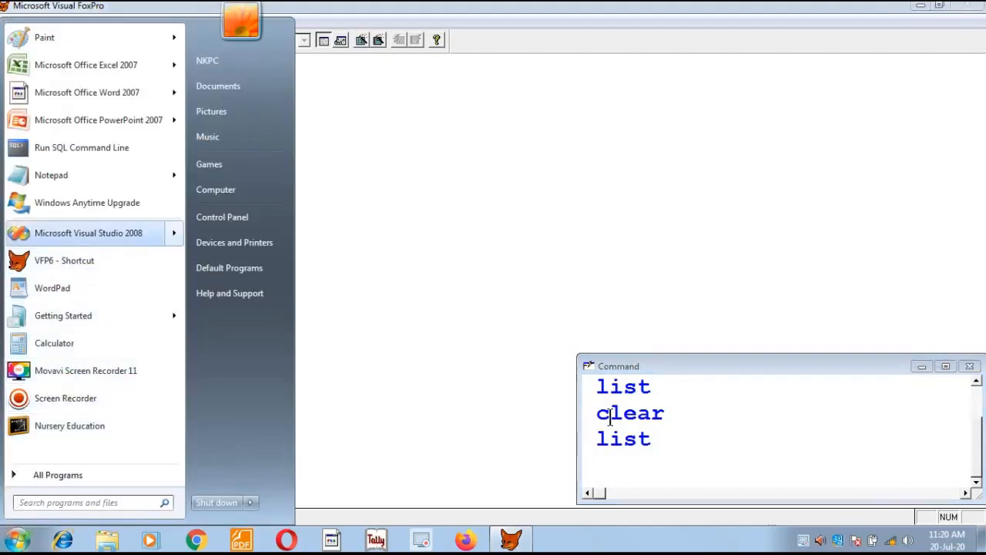
key("Return")
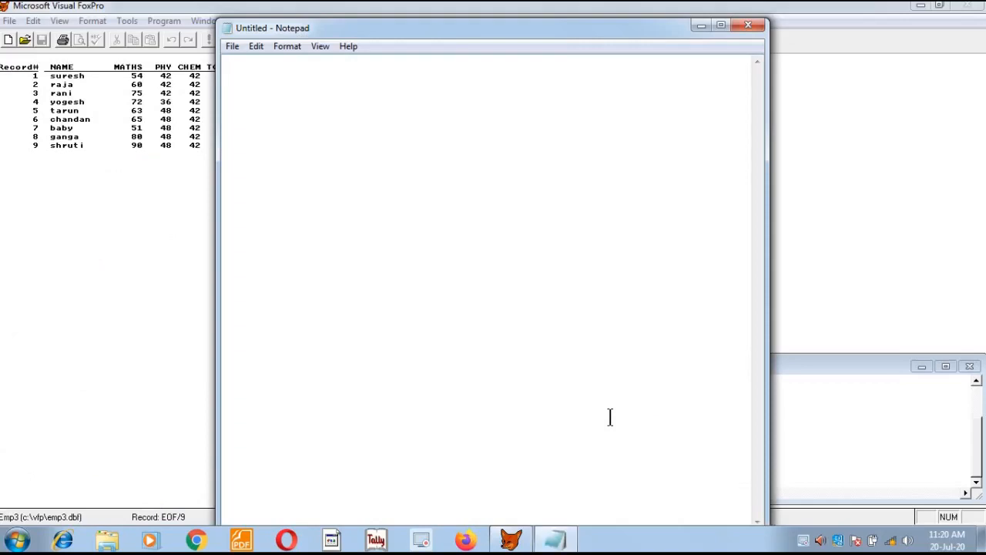
Write the heading "report" and, below a blank line, the syntax "create report <report_name>"
type("report")
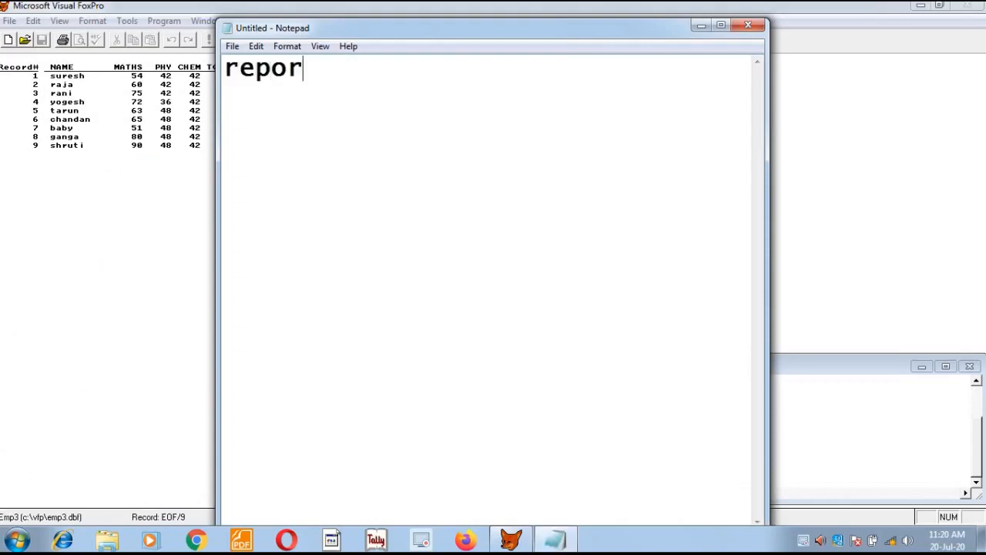
key("Return")
key("Return")
type("create re")
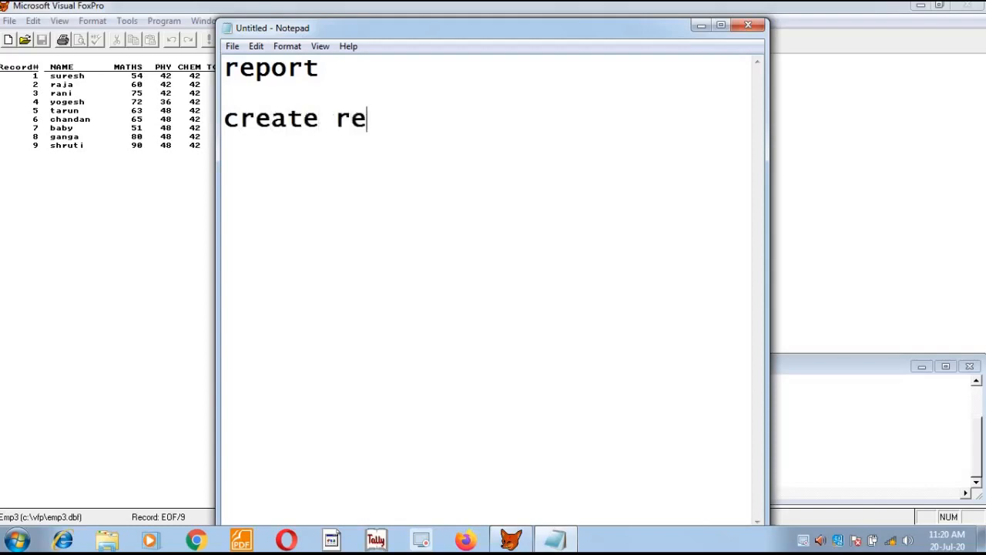
type("port ")
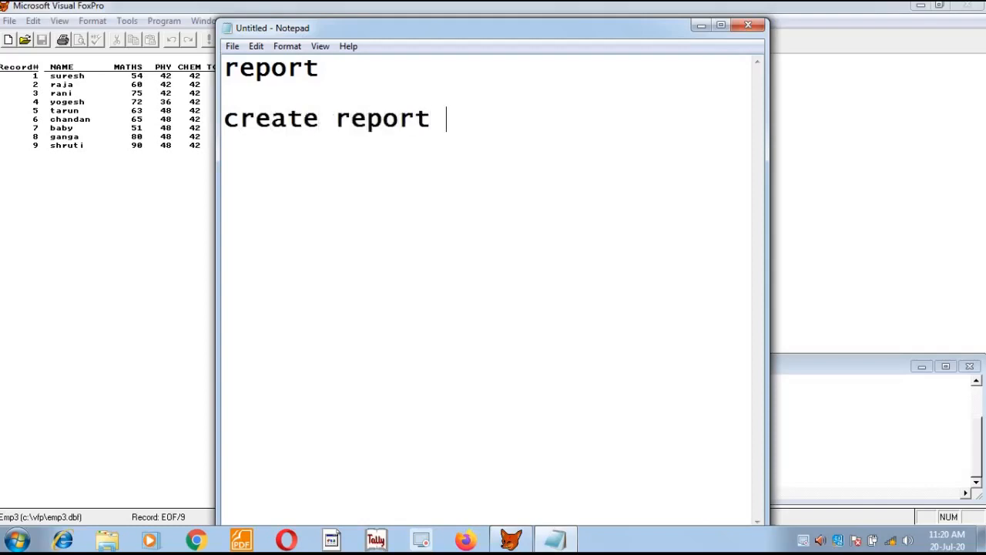
type("<>")
key("Left")
type("repo")
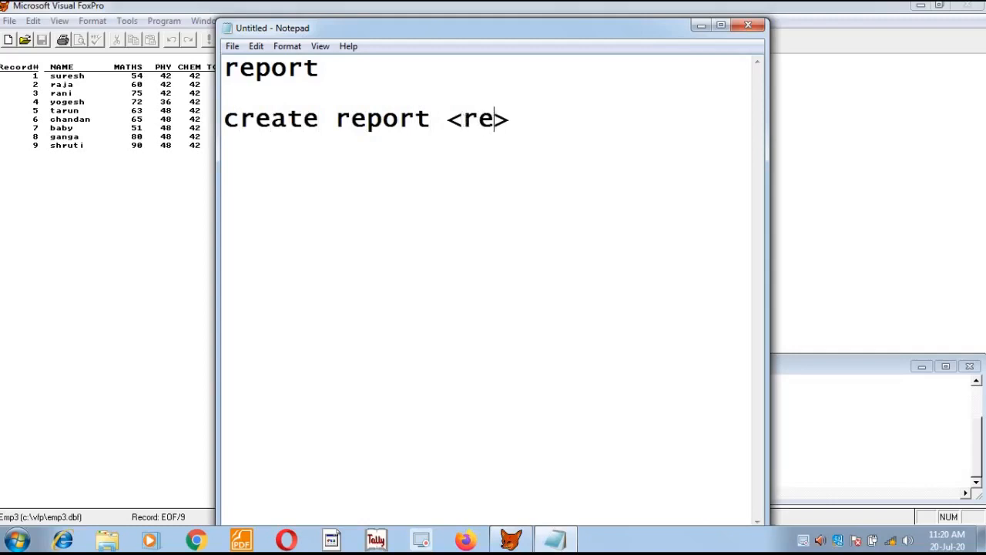
type("rt_name")
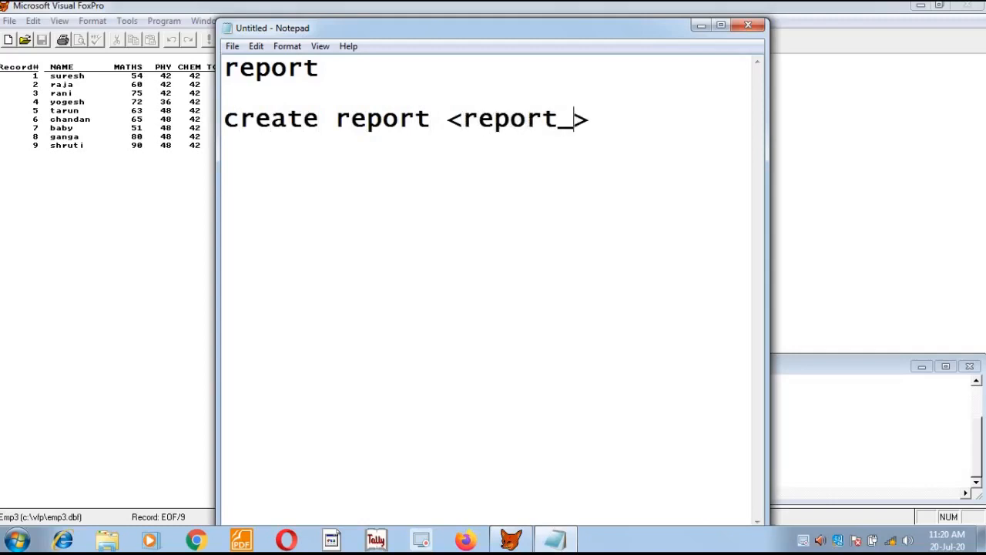
key("Right")
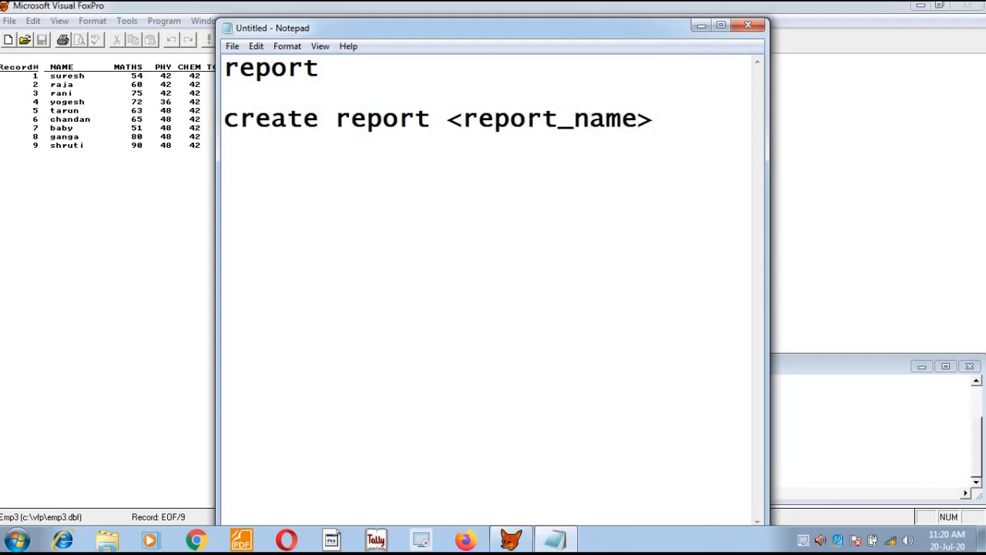
Add the syntax line "report form <report_name>" below the create report line
key("Return")
type("report ")
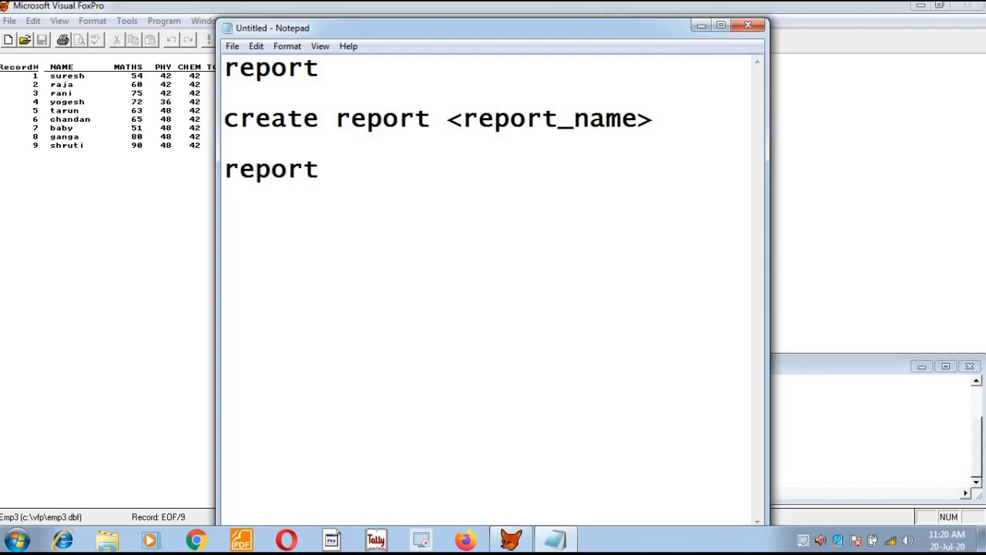
type("form ")
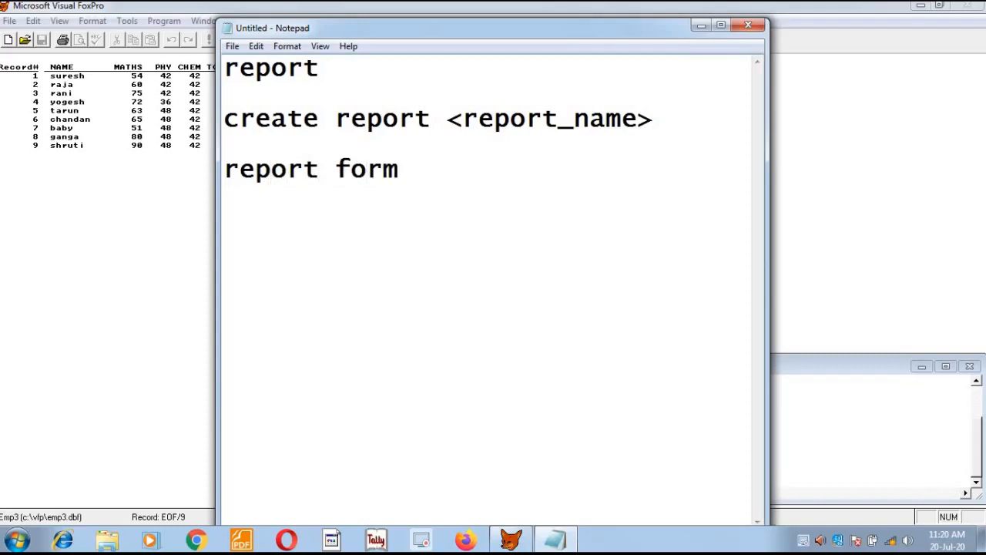
type("<>")
key("Left")
type("report n")
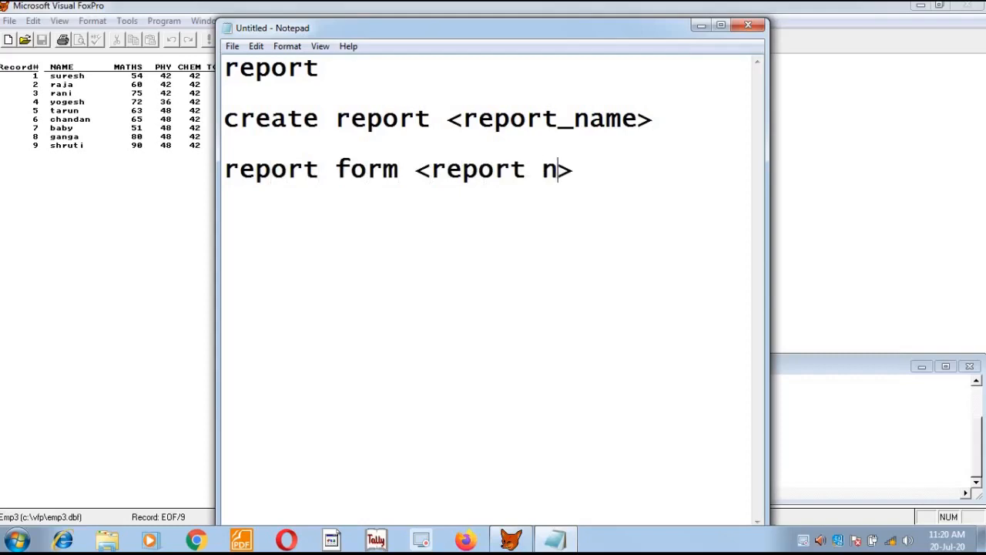
type("ame")
key("Left")
key("Left")
key("Left")
key("Left")
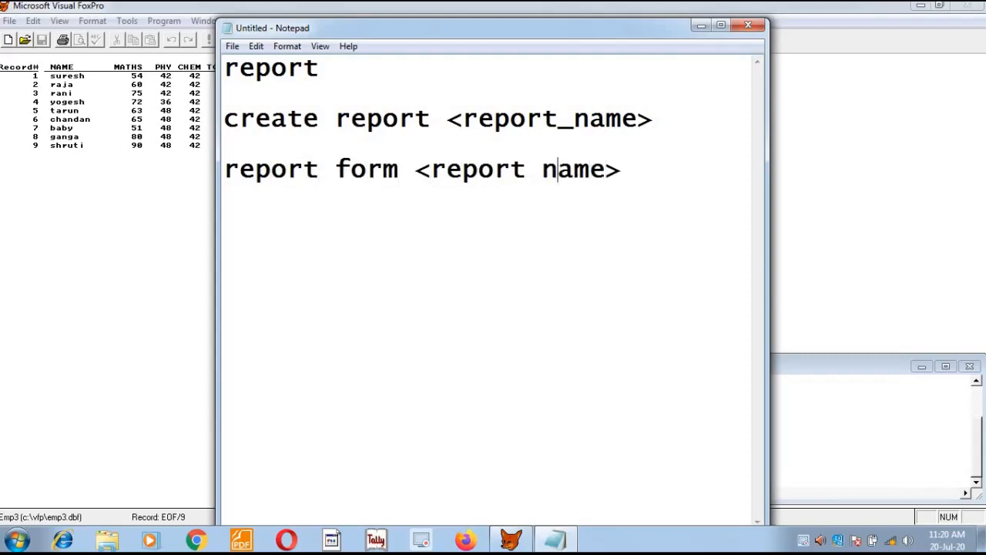
key("BackSpace")
type("_")
key("Right")
Add the syntax line "modify report <report_name>" below the report form line
key("Return")
key("Return")
type("mpo")
key("BackSpace")
key("BackSpace")
type("odi")
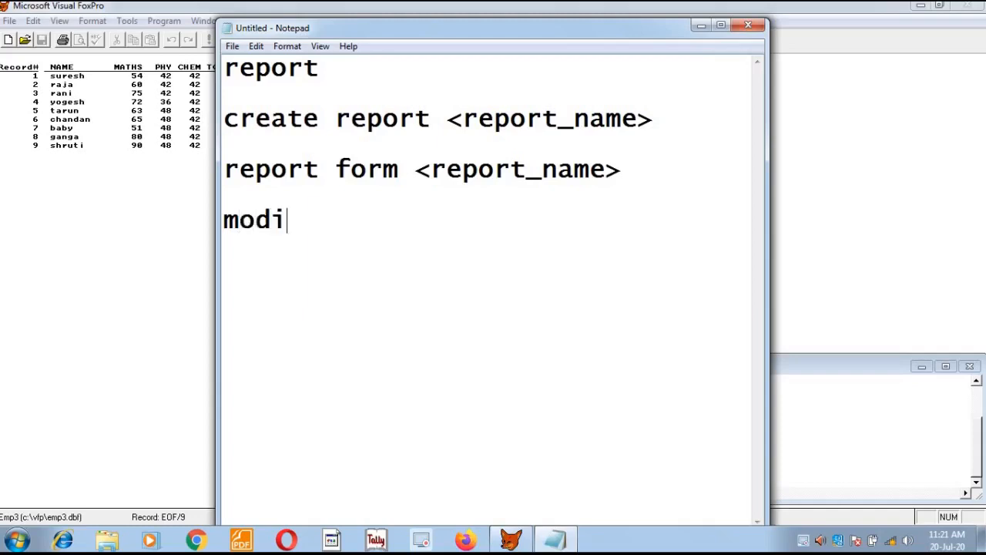
type("fy report ")
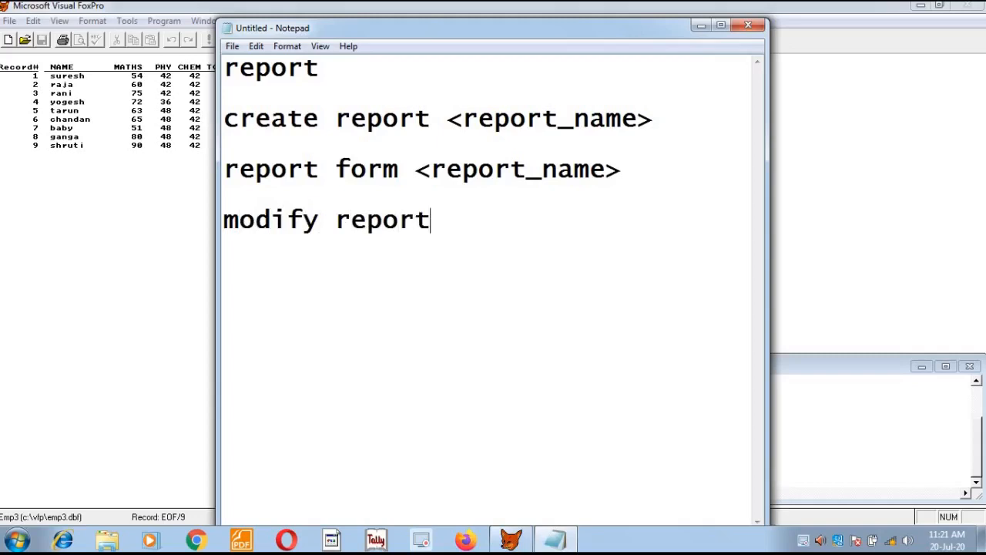
type("<re>")
key("Left")
type("report")
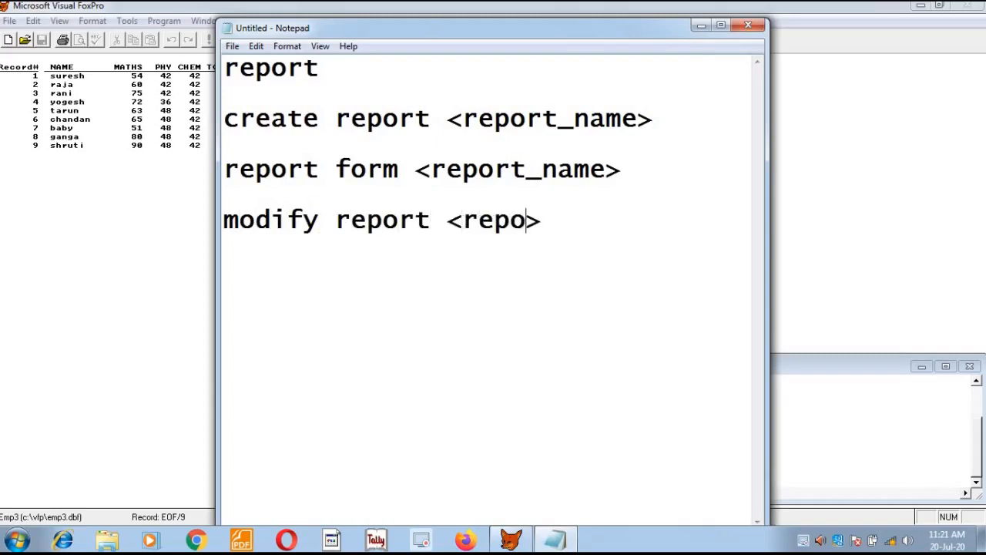
key("BackSpace")
type("_name")
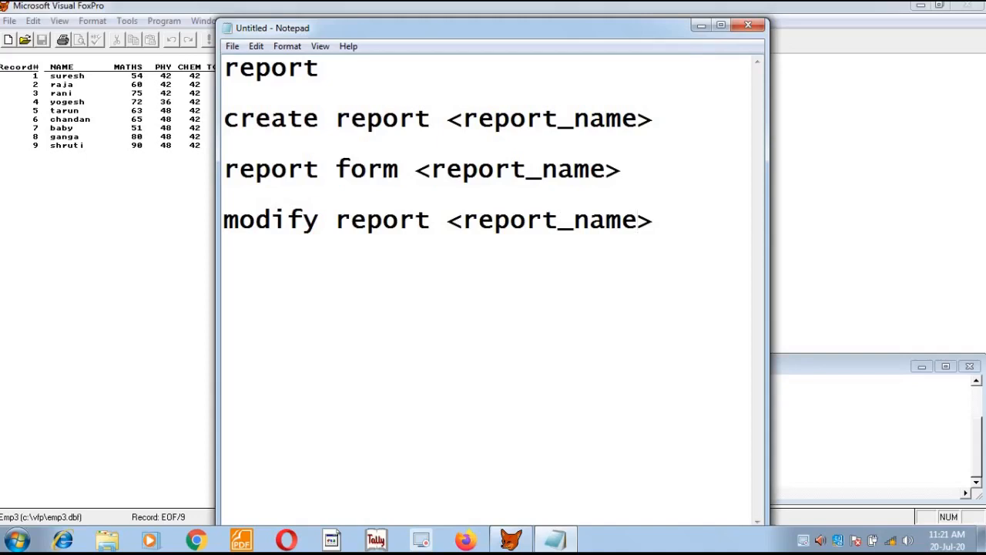
Switch back to Visual FoxPro and create a new report named hh with the create report command
key("alt+Tab")
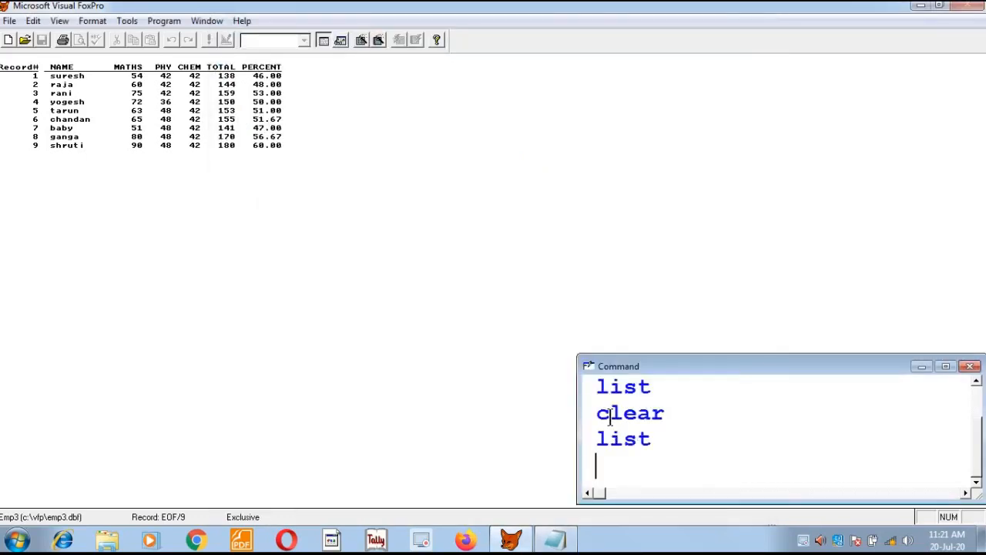
type("create ")
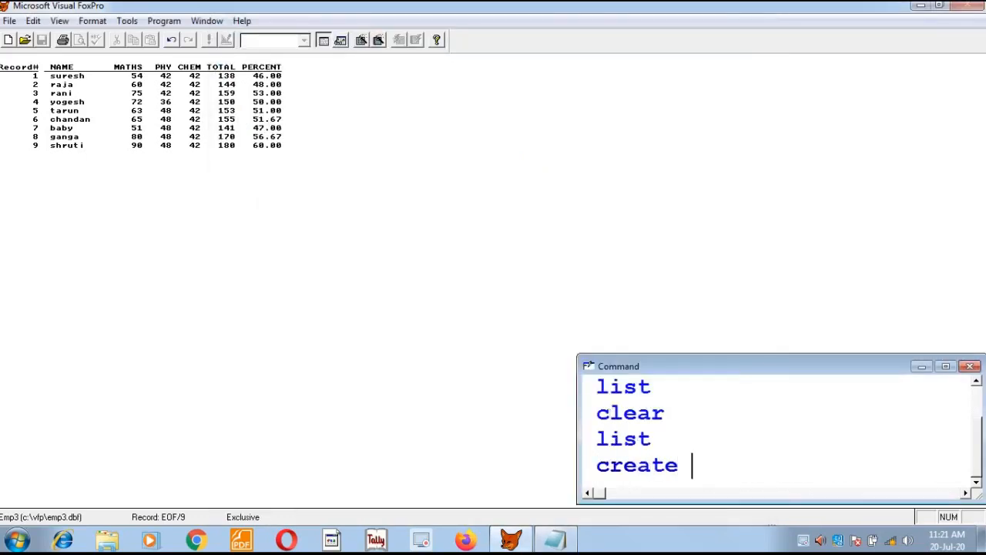
type("rep")
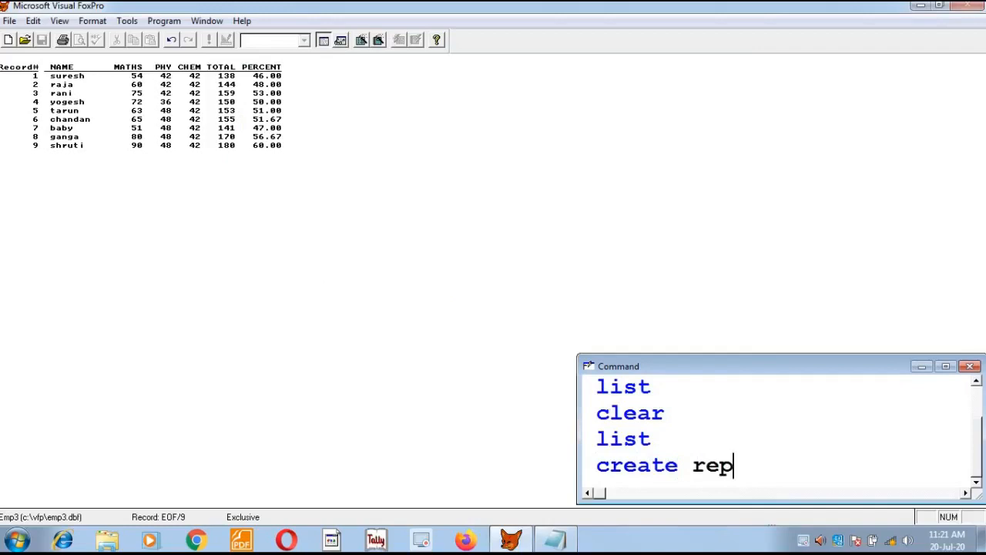
type("ort hh")
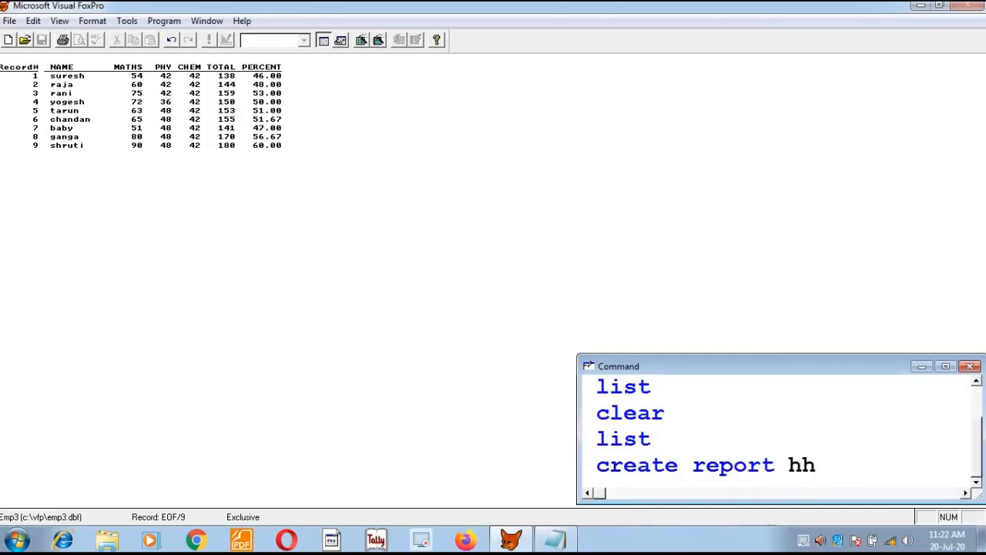
key("Return")
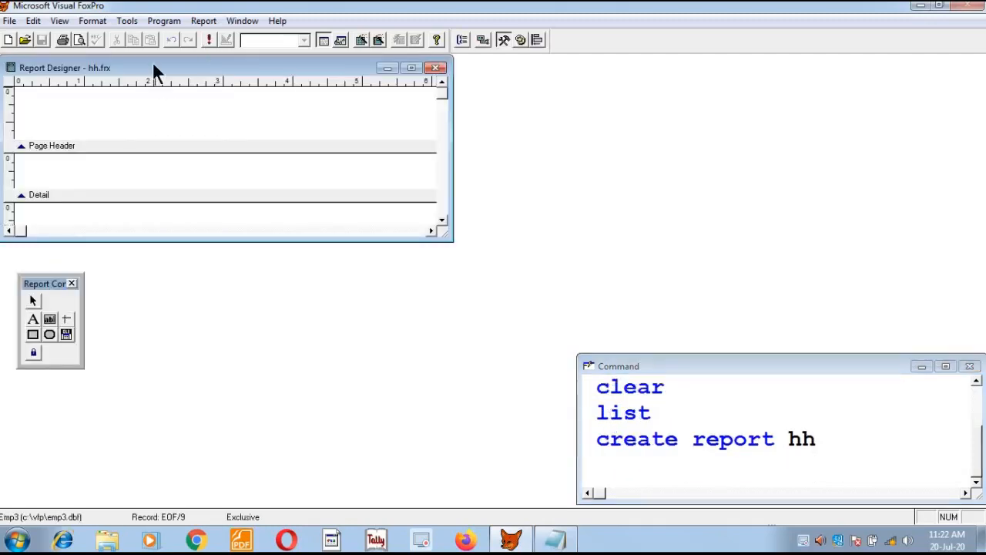
Enlarge the Report Designer window and stretch the Page Header, Detail and Page Footer bands to about 1 inch high each
left_click_drag(152, 66, 281, 118)
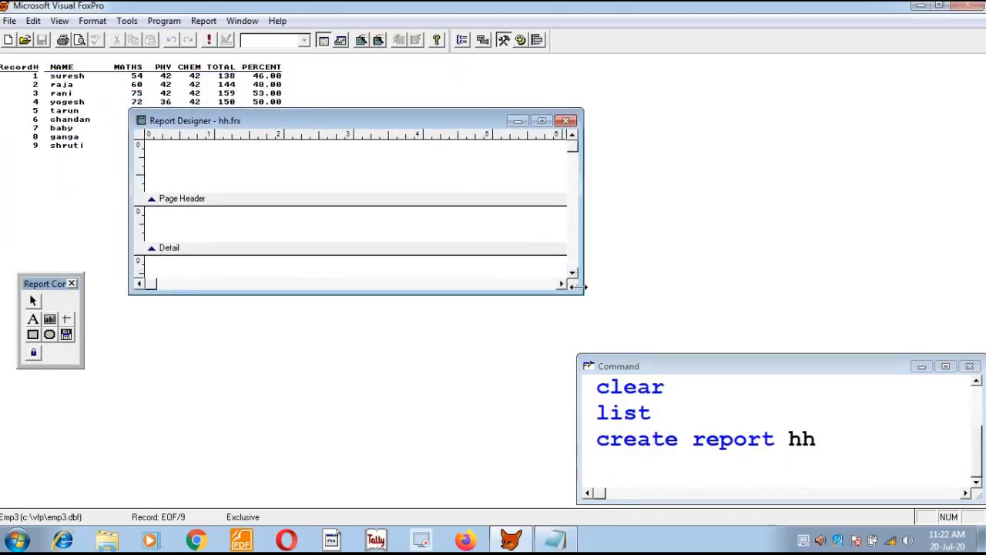
left_click_drag(578, 289, 795, 398)
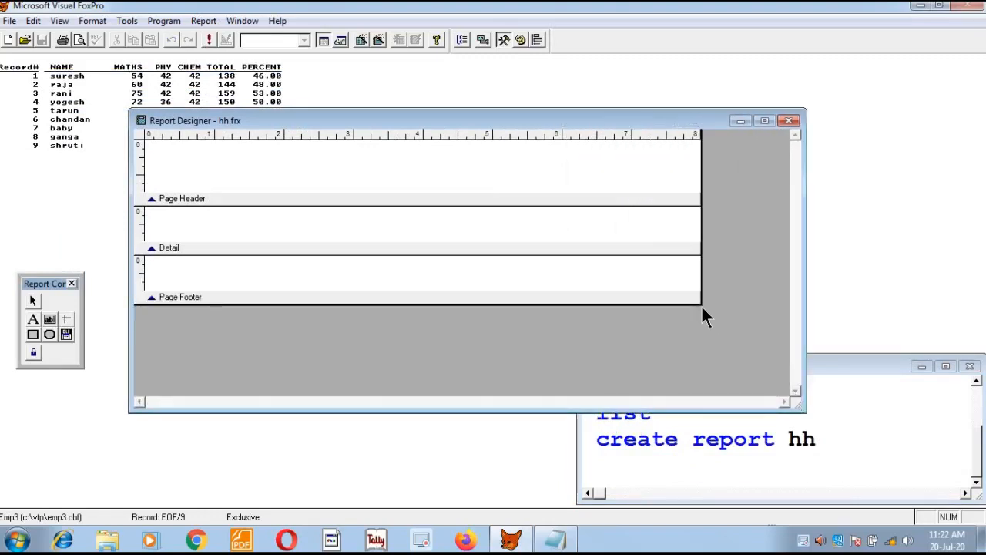
mouse_move(701, 303)
left_mouse_down()
mouse_move(710, 347)
mouse_move(702, 299)
left_mouse_up()
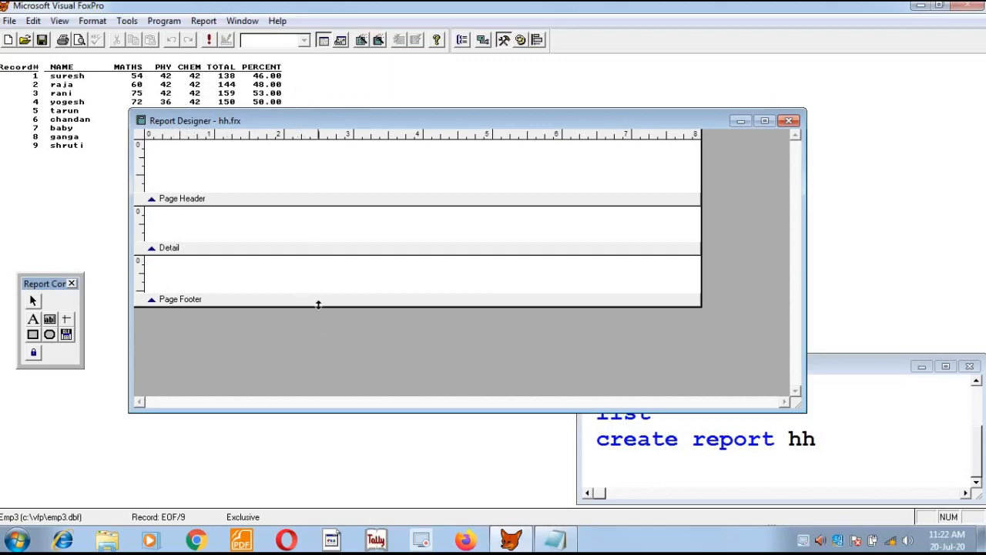
left_click_drag(319, 304, 318, 336)
left_click_drag(324, 252, 324, 284)
left_click_drag(335, 197, 342, 214)
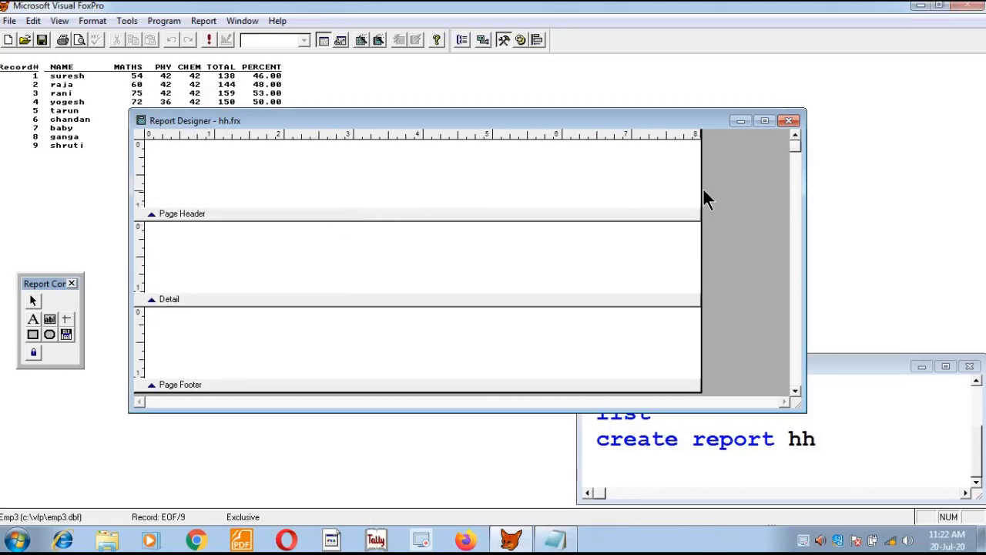
View the Report Designer maximized, restore its size, and move the Report Controls palette slightly closer to it
left_click(764, 121)
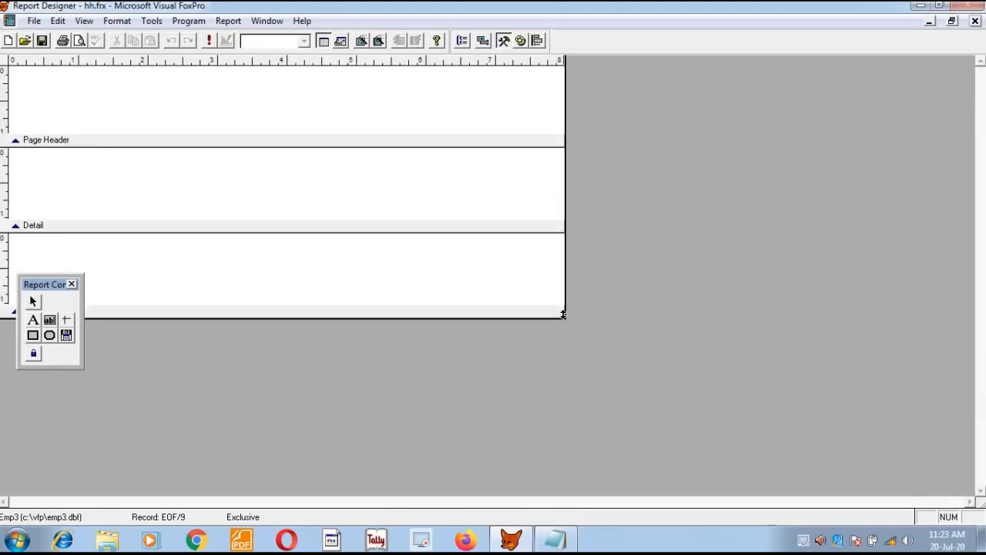
left_click(951, 20)
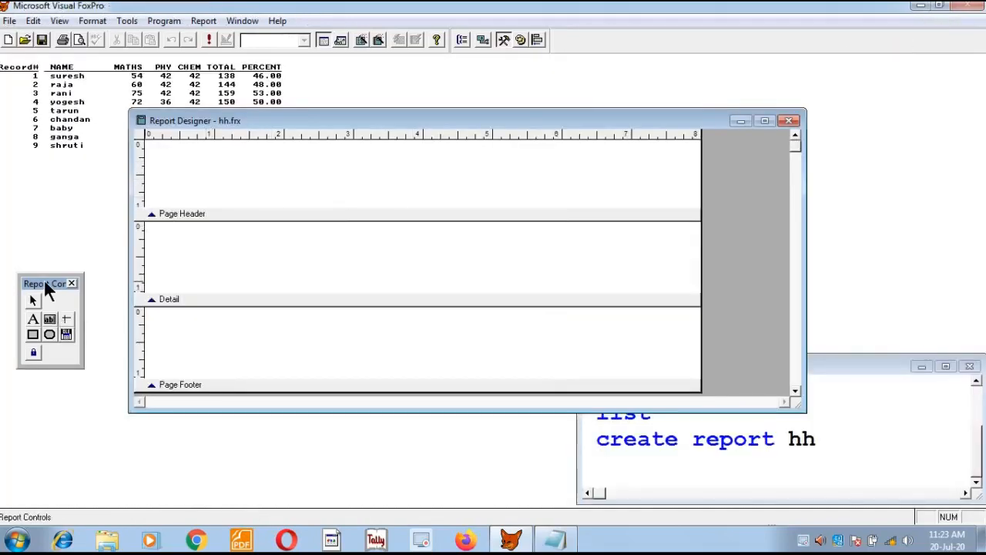
left_click_drag(46, 287, 66, 263)
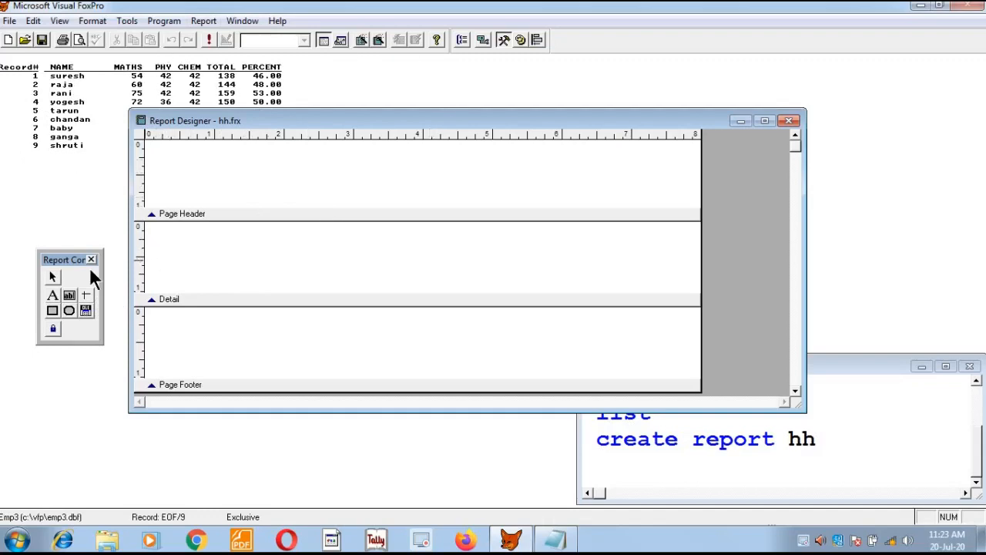
Add the label MARKSHEET near the top of the Page Header band, starting at about 3 inches on the ruler
left_click(52, 295)
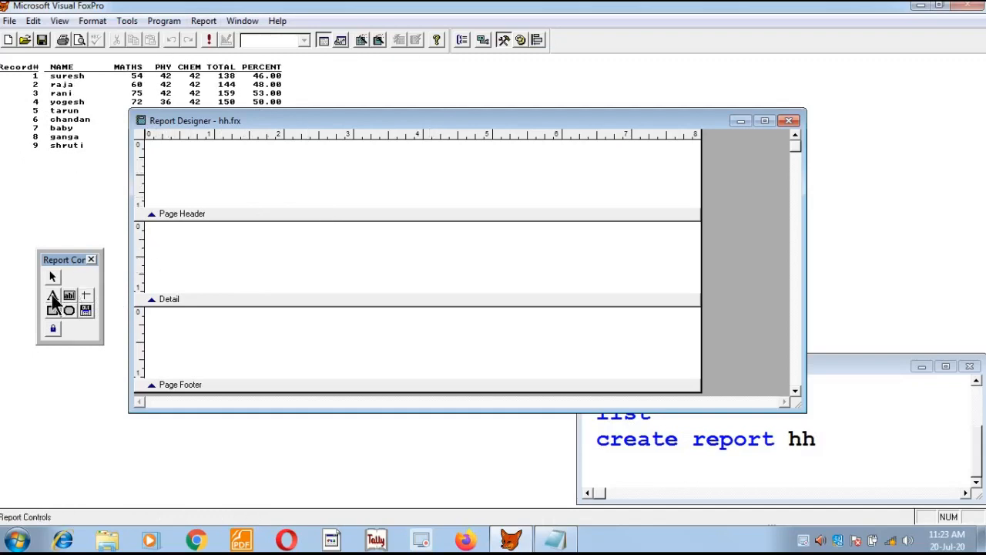
left_click(351, 152)
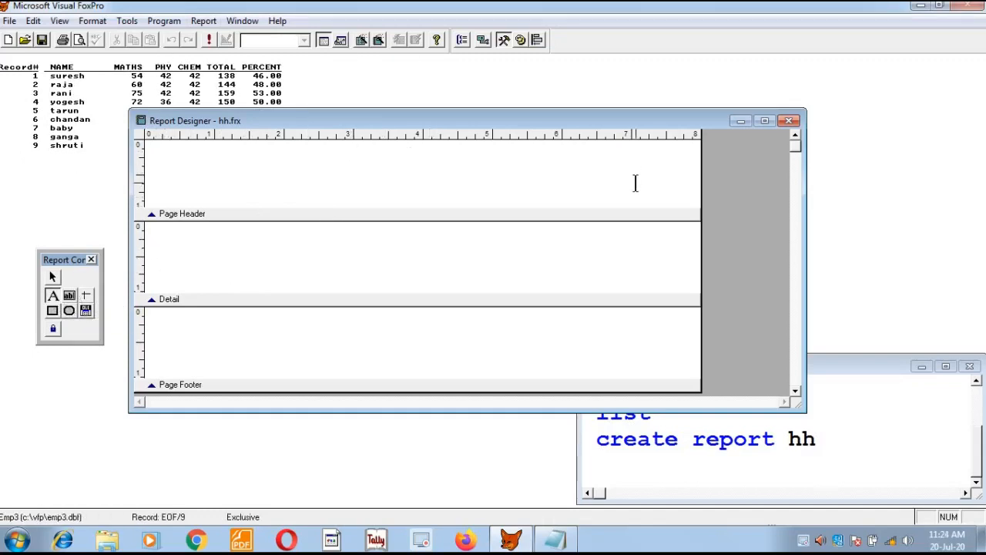
type("marksheet")
key("BackSpace")
key("BackSpace")
key("BackSpace")
key("BackSpace")
key("BackSpace")
key("BackSpace")
key("BackSpace")
key("BackSpace")
key("BackSpace")
key("Caps_Lock")
type("MARKSHEET")
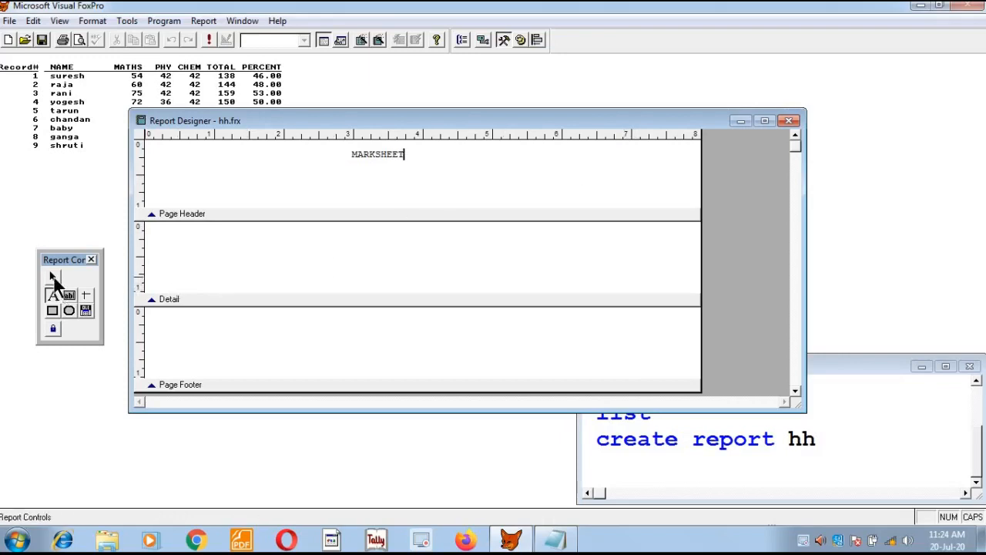
left_click(51, 276)
Choose Franklin Gothic as the font for the MARKSHEET label
left_click(400, 158)
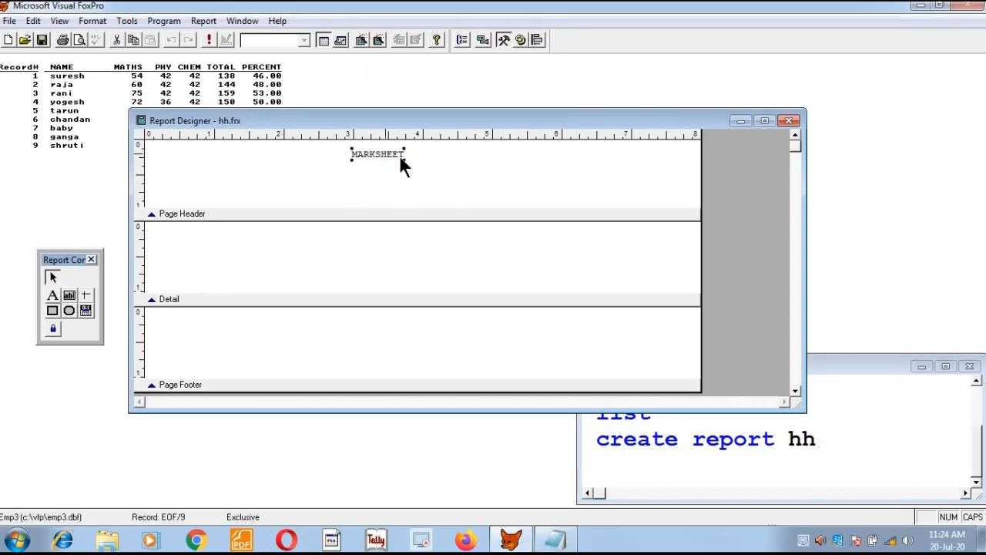
left_click(91, 21)
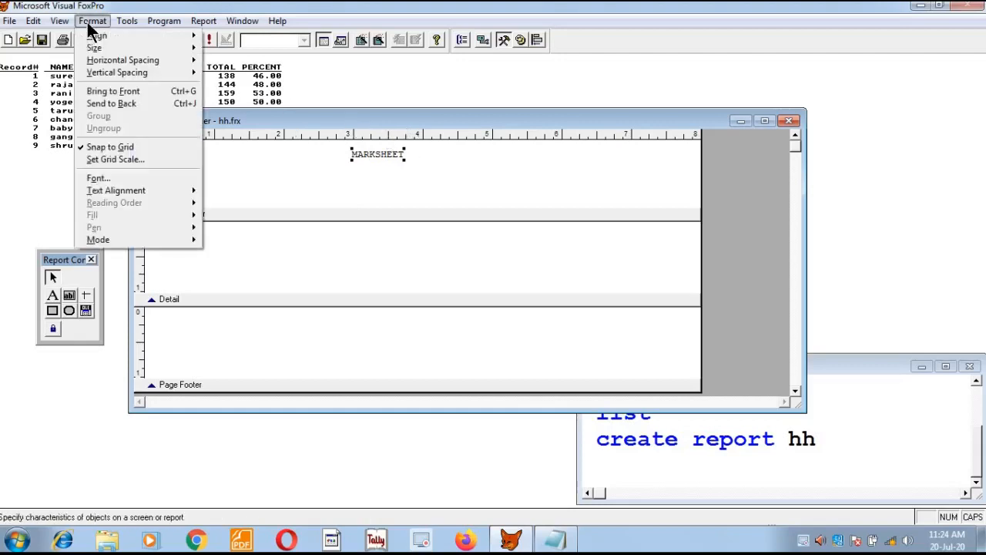
left_click(138, 178)
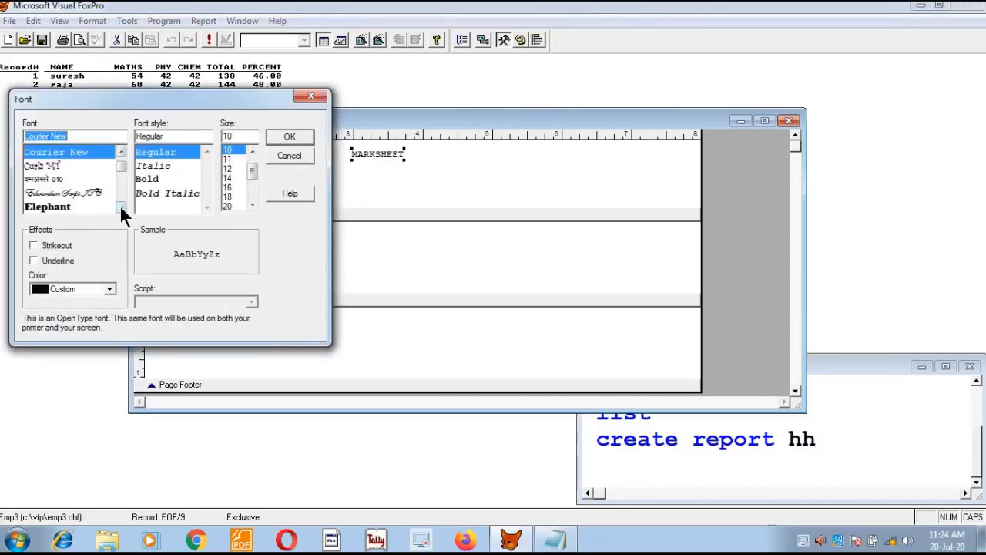
left_click(70, 205)
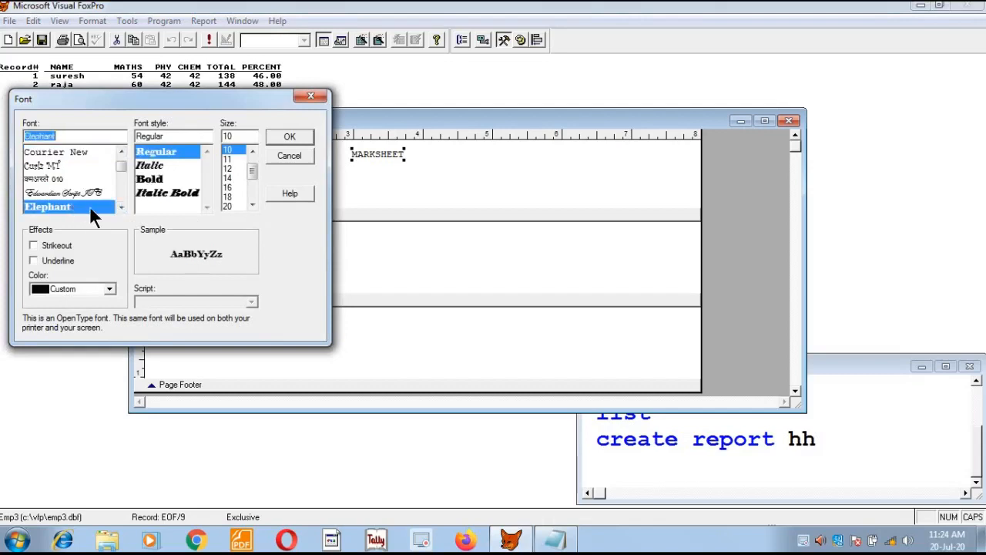
left_click(122, 206)
left_click(122, 207)
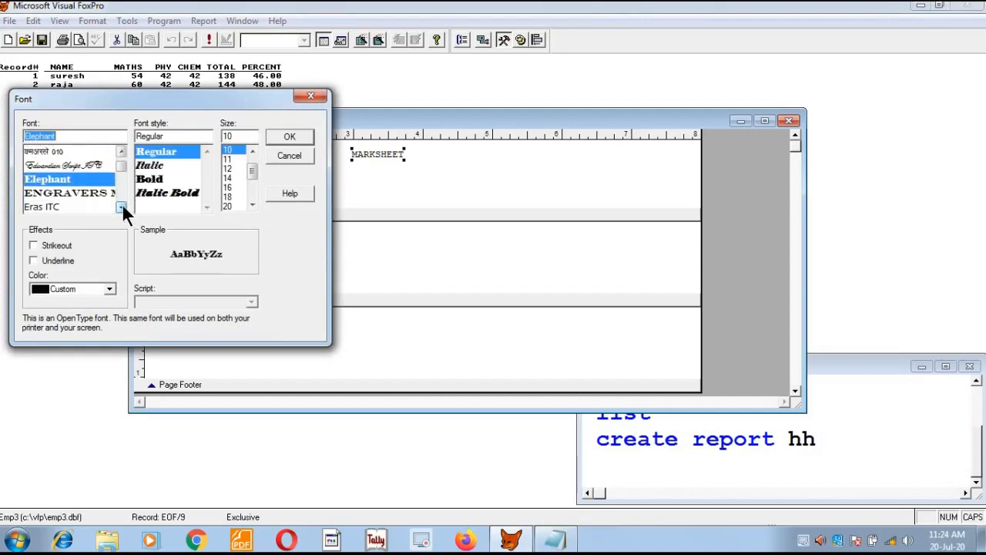
left_click(121, 206)
left_click(122, 206)
left_click(122, 206)
left_click(122, 207)
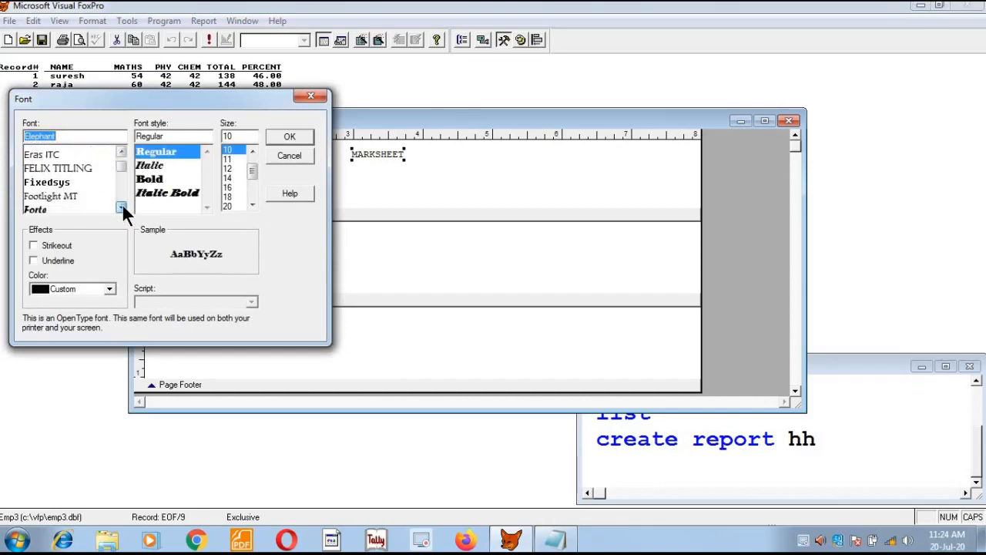
left_click(122, 207)
left_click(121, 207)
left_click(122, 206)
left_click(121, 206)
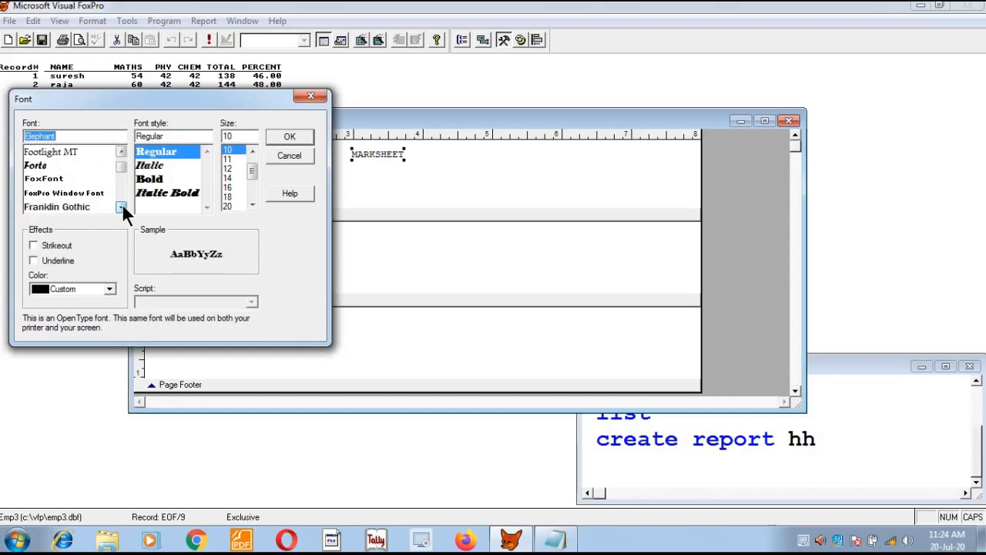
left_click(121, 207)
left_click(80, 189)
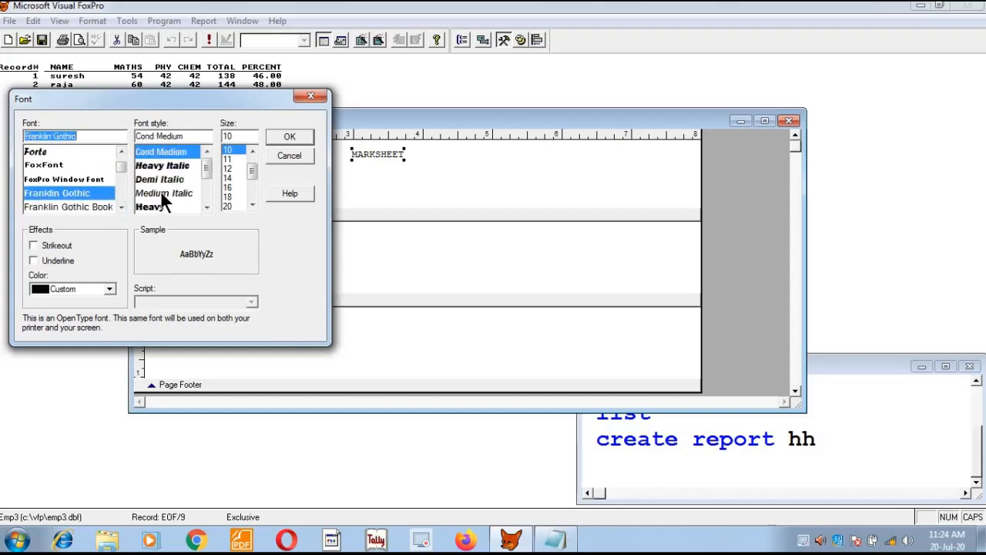
Set the MARKSHEET label's font style to Demi
left_click(207, 206)
left_click(206, 207)
left_click(207, 207)
left_click(206, 206)
left_click(207, 206)
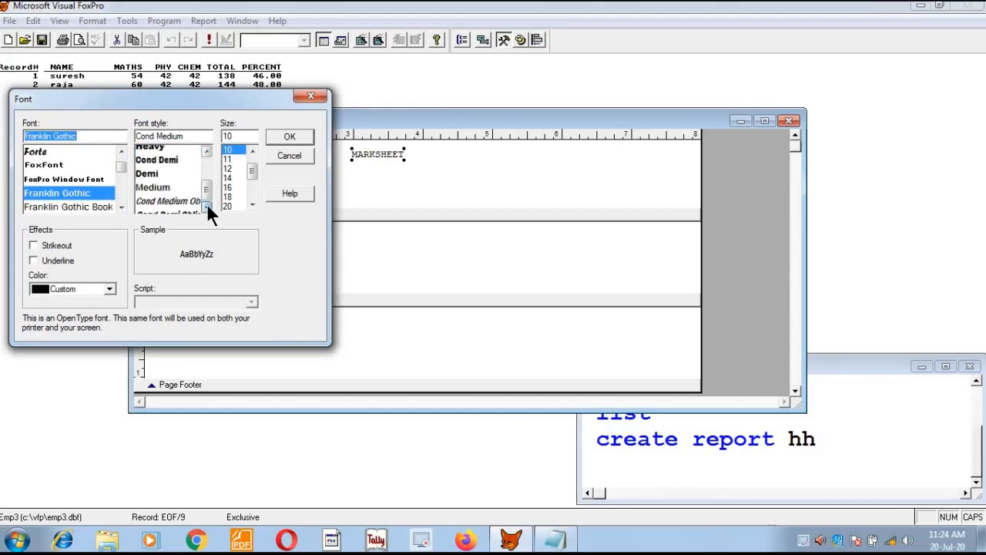
left_click(207, 207)
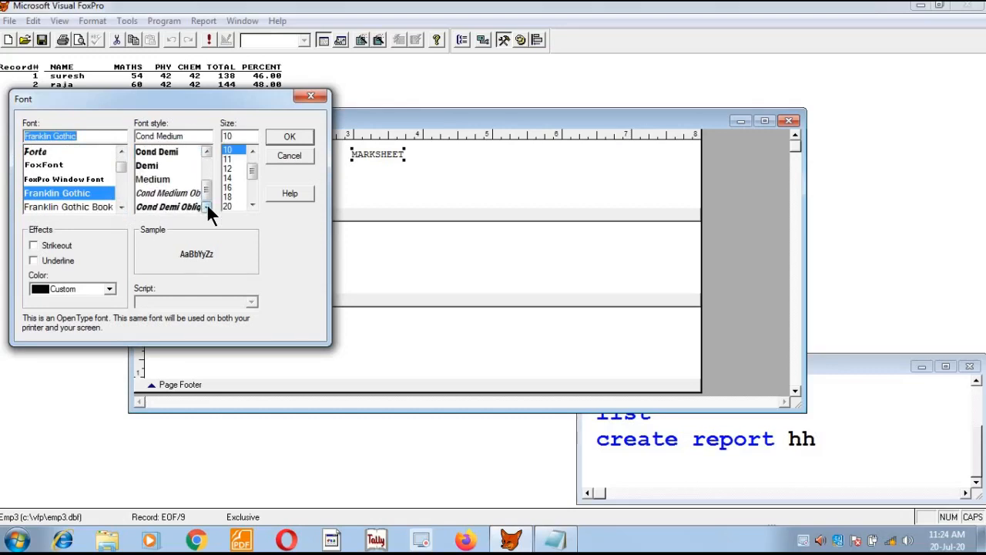
left_click(150, 166)
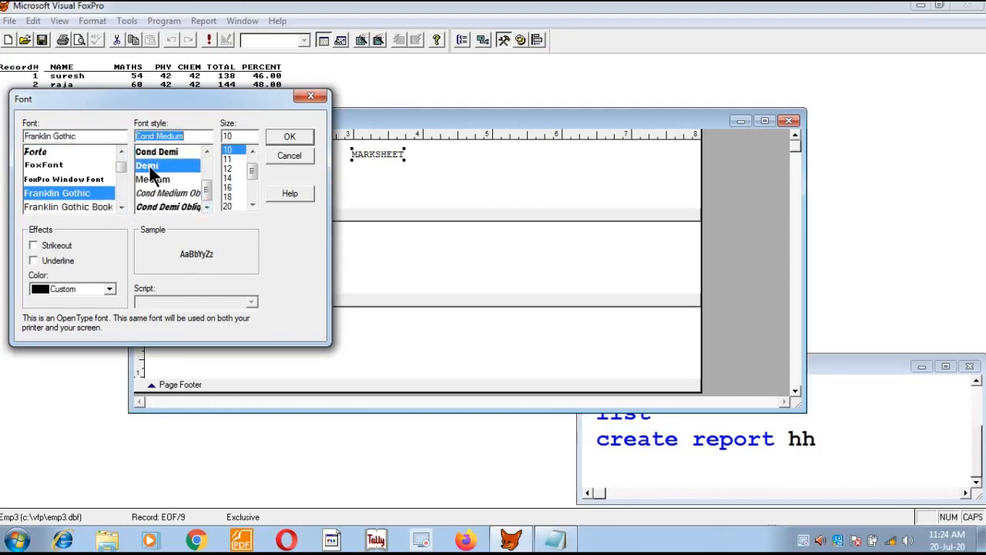
Set the MARKSHEET label's font size to 20 and its color to Red, and apply the font settings
left_click(223, 176)
left_click(228, 187)
left_click(229, 198)
left_click(236, 206)
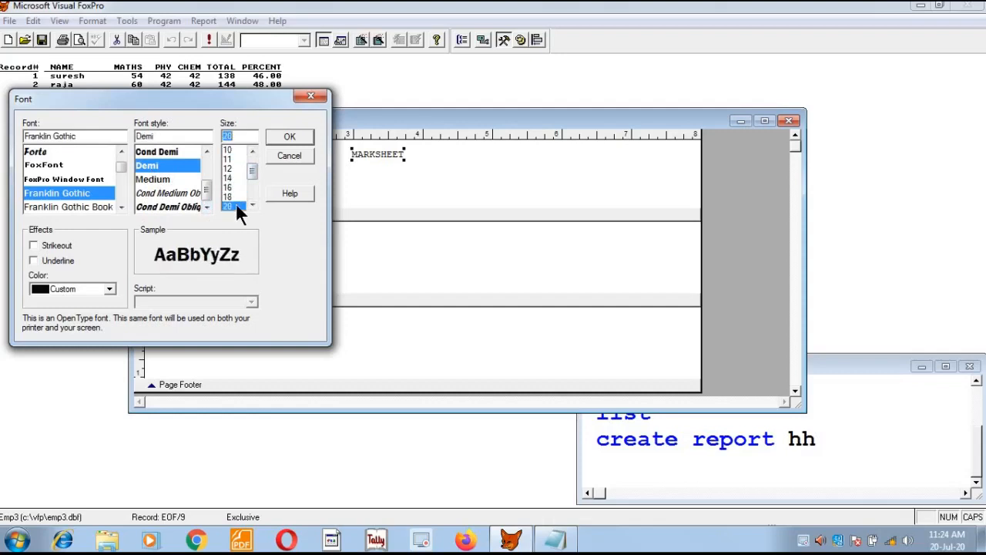
left_click(252, 204)
left_click(110, 292)
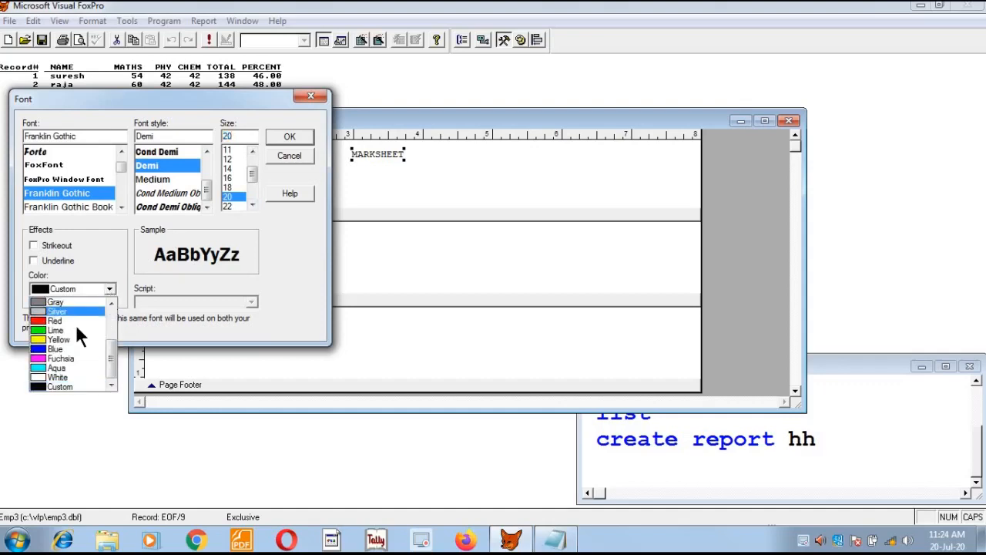
left_click(77, 326)
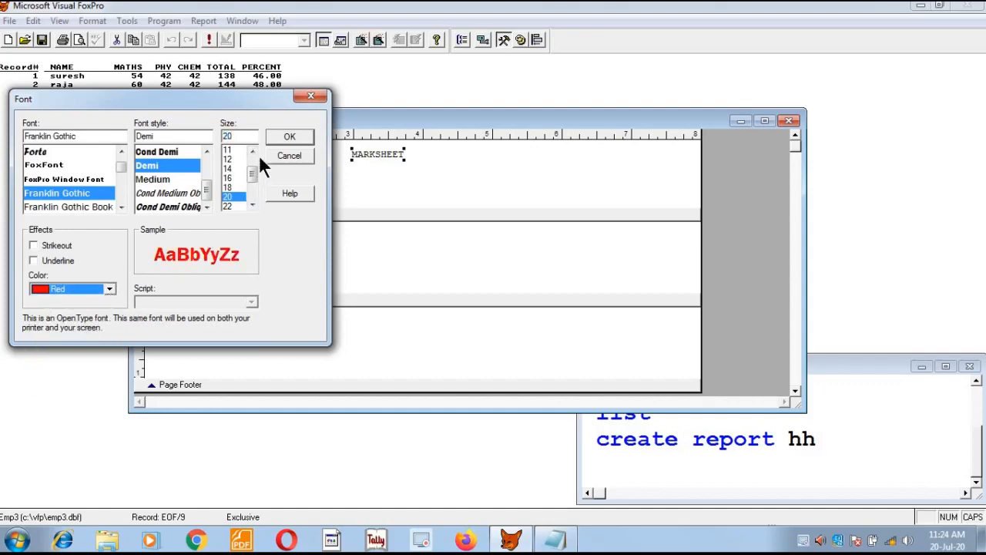
left_click(290, 136)
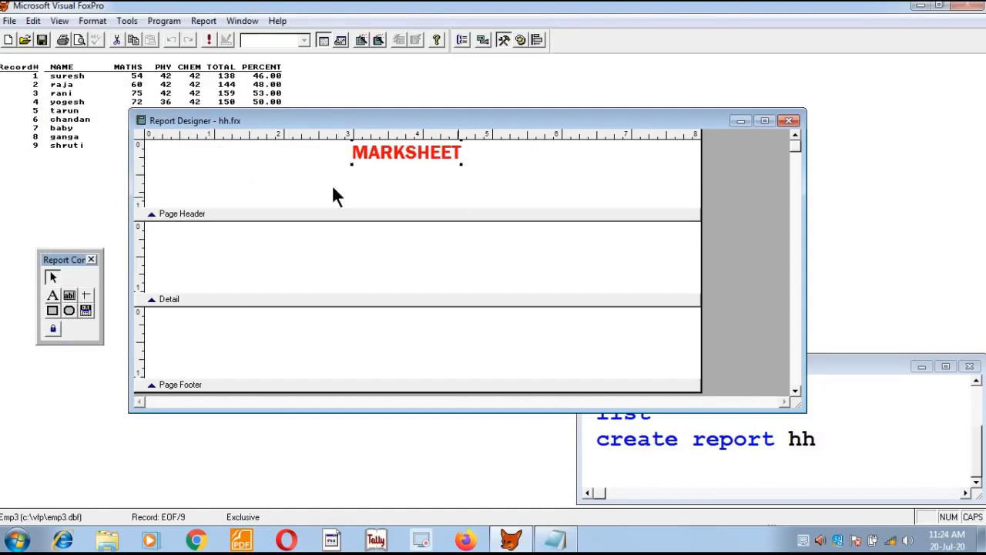
Draw a horizontal line about 1.7 inches long under MARKSHEET and nudge it slightly left and up to underline the title closely
left_click(85, 295)
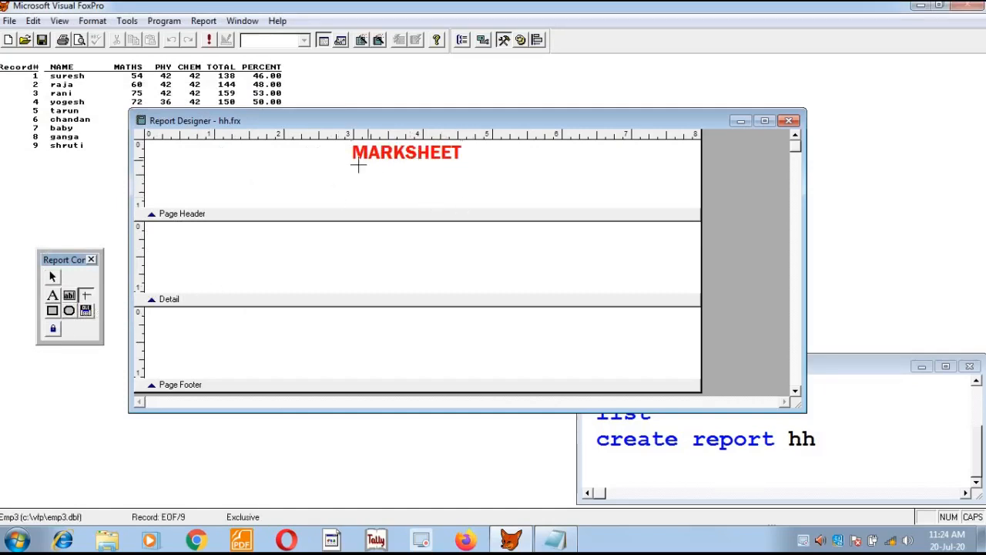
left_click_drag(351, 165, 467, 165)
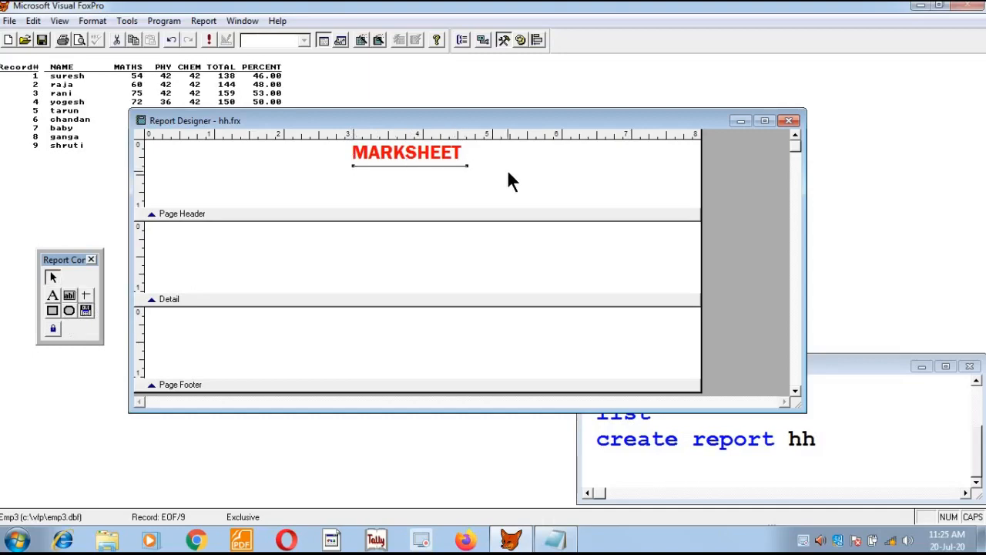
key("Left")
key("Left")
key("Left")
key("Up")
key("Up")
key("Up")
key("Up")
key("Up")
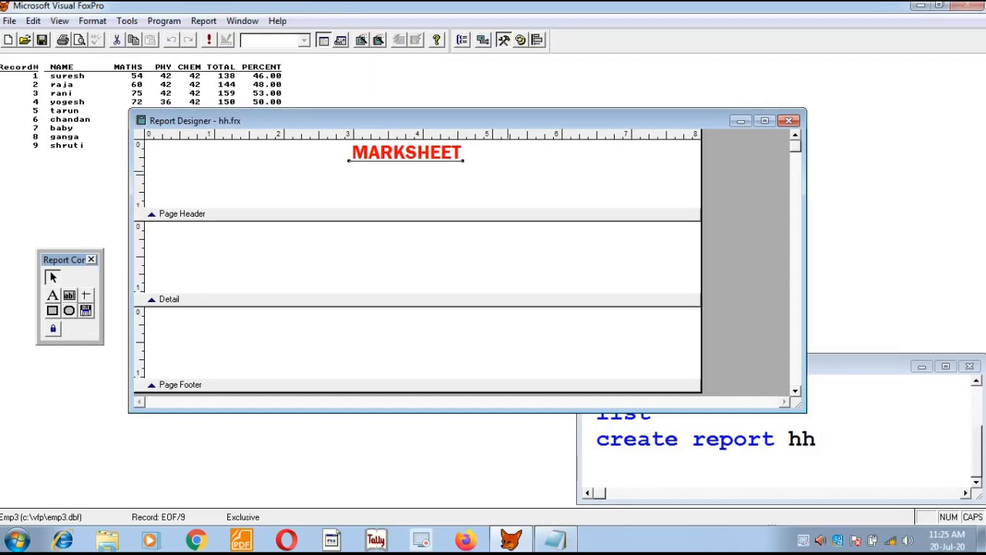
left_click(515, 180)
Add the label STUDENT NAME low in the Page Header band, near the left margin
left_click(53, 297)
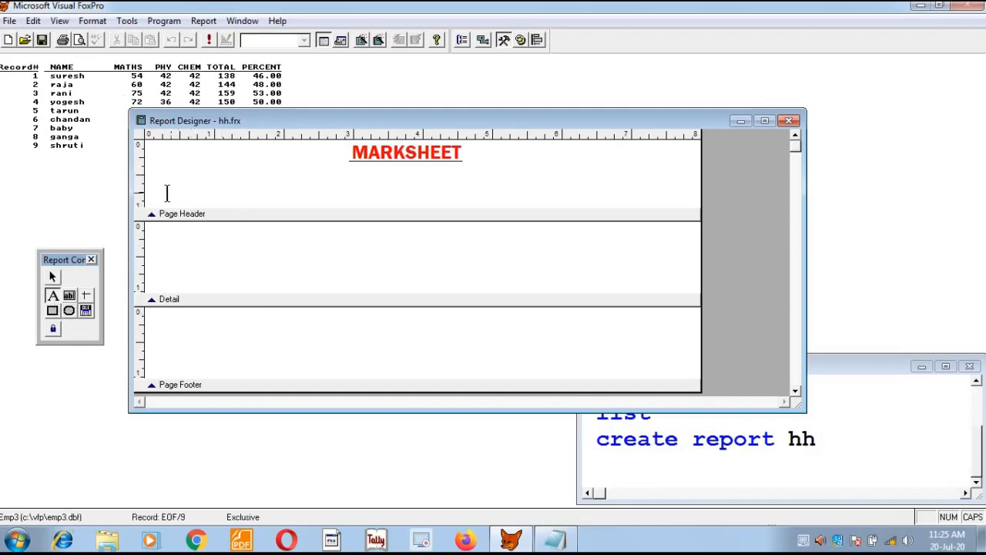
left_click(166, 188)
type("STUDENT NAME")
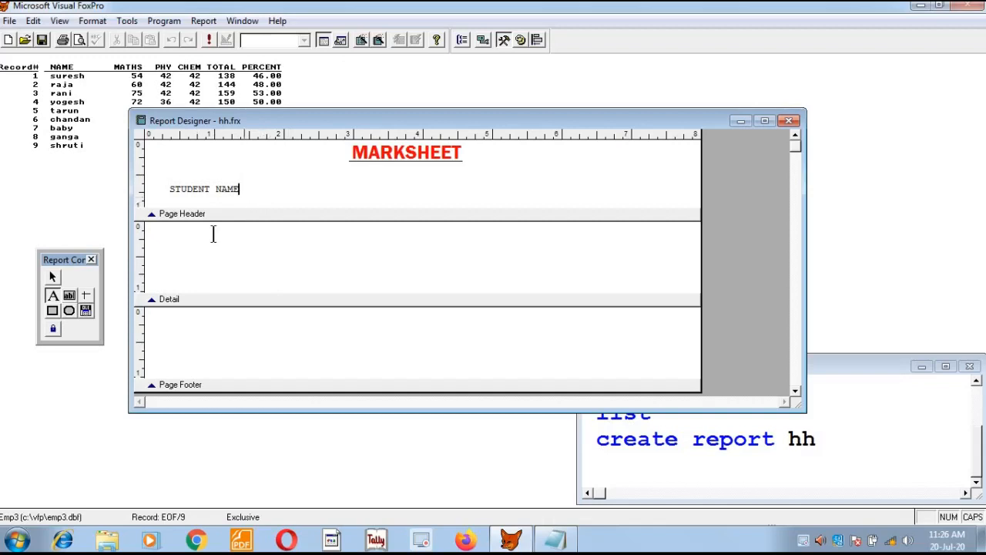
left_click(52, 277)
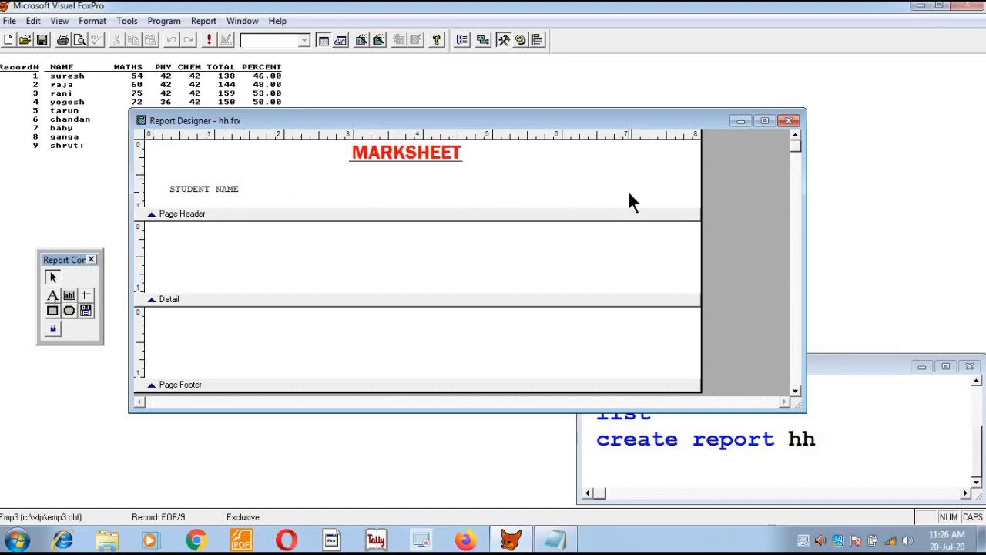
left_click(201, 190)
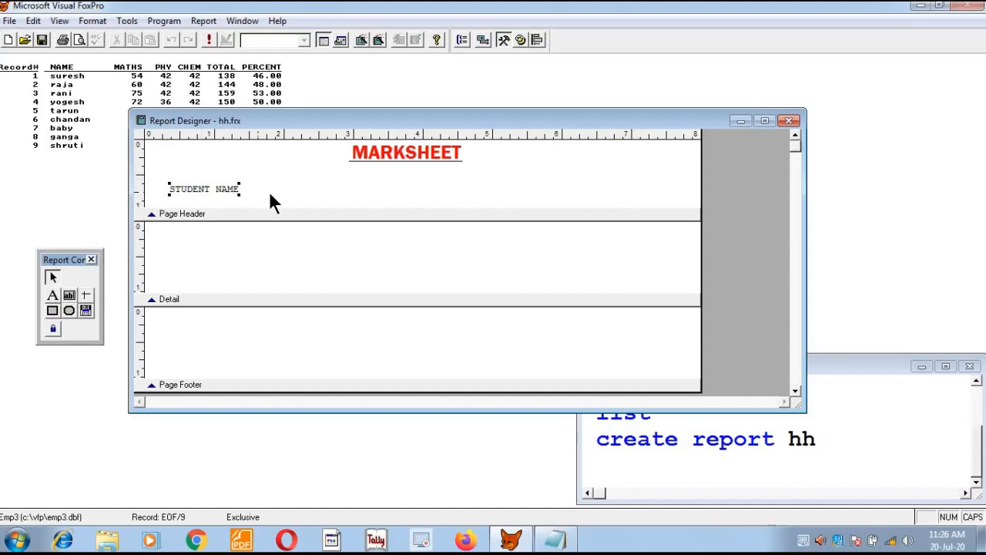
Add the label MATHS to the right of STUDENT NAME, at about 2 inches on the ruler
left_click(53, 297)
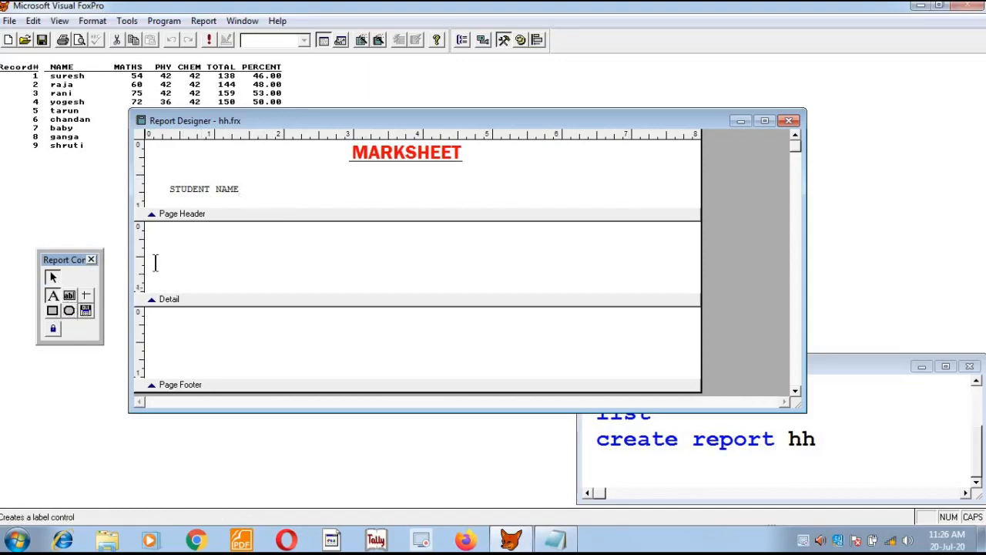
left_click(281, 192)
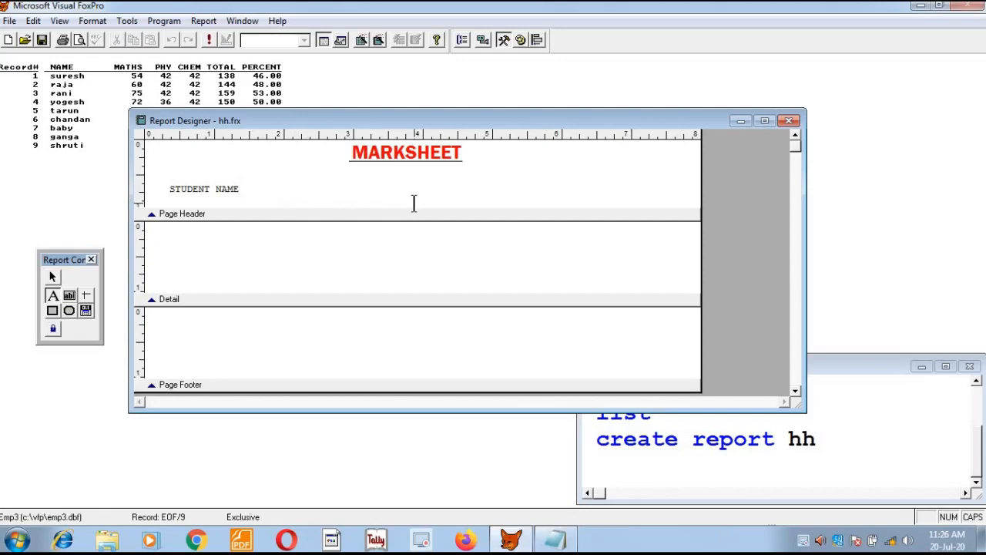
type("MATHS")
left_click(53, 276)
Add the label PHYSICS to the right of MATHS in the Page Header band
left_click(53, 295)
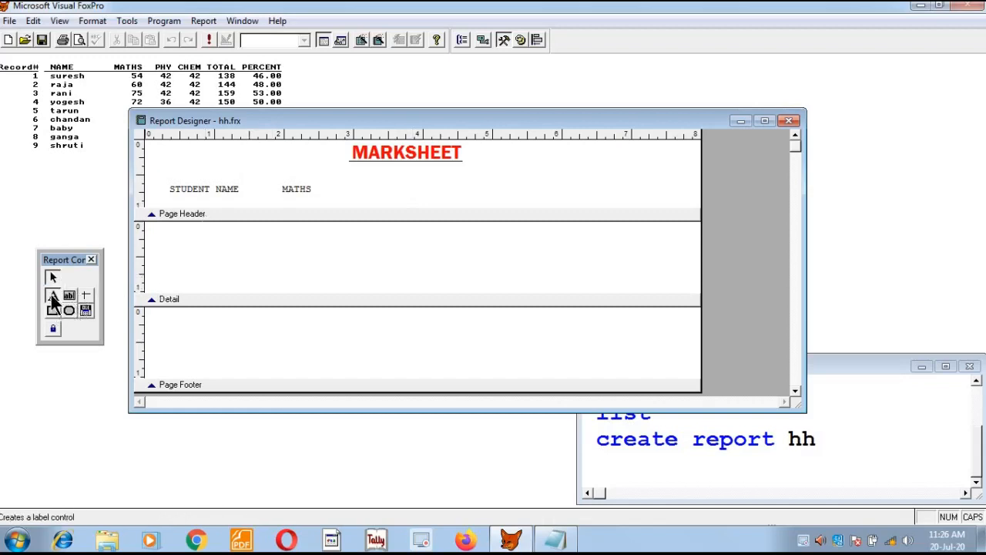
left_click(368, 189)
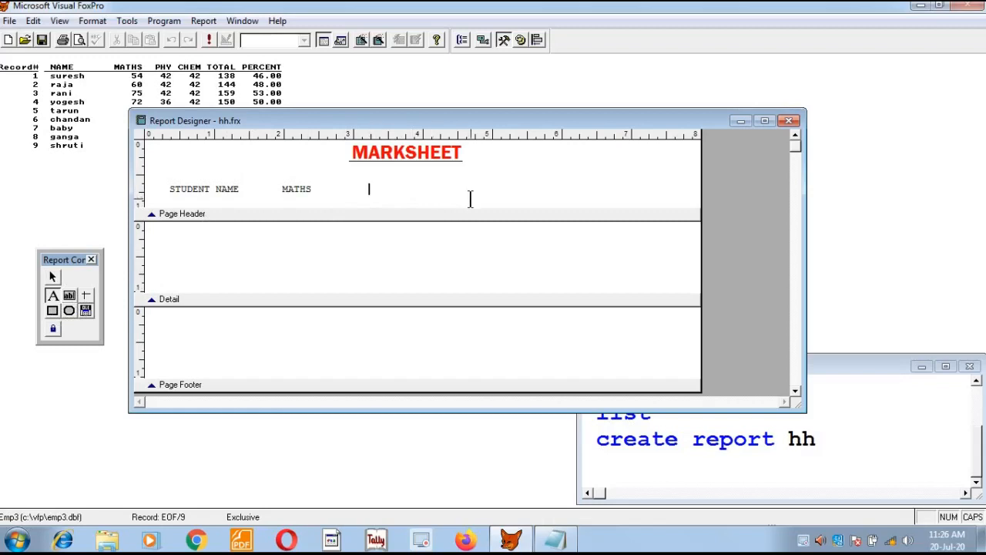
type("PHYSICS")
left_click(52, 276)
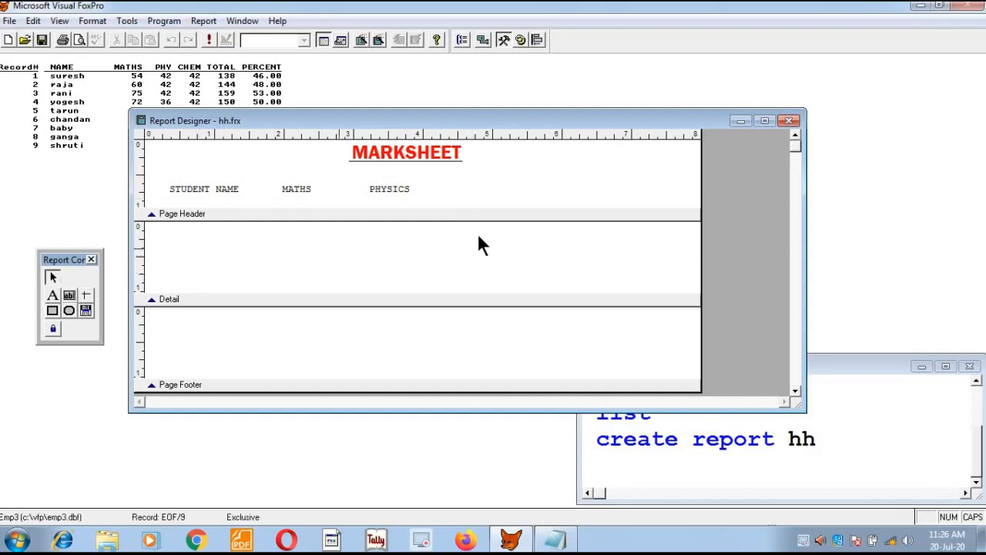
left_click(388, 188)
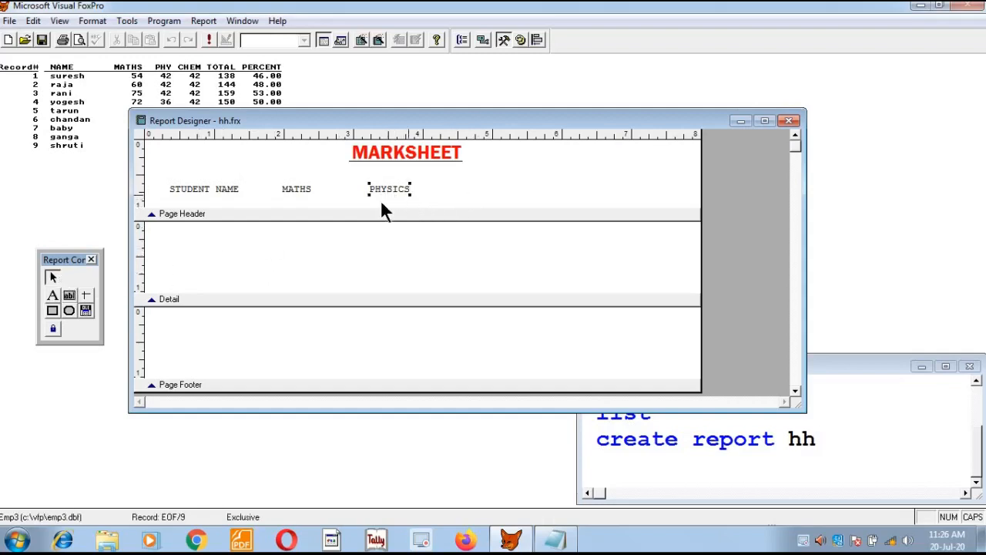
Add the label CHEMISTRY to the right of PHYSICS in the Page Header band
left_click(53, 295)
left_click(463, 189)
type("CHE")
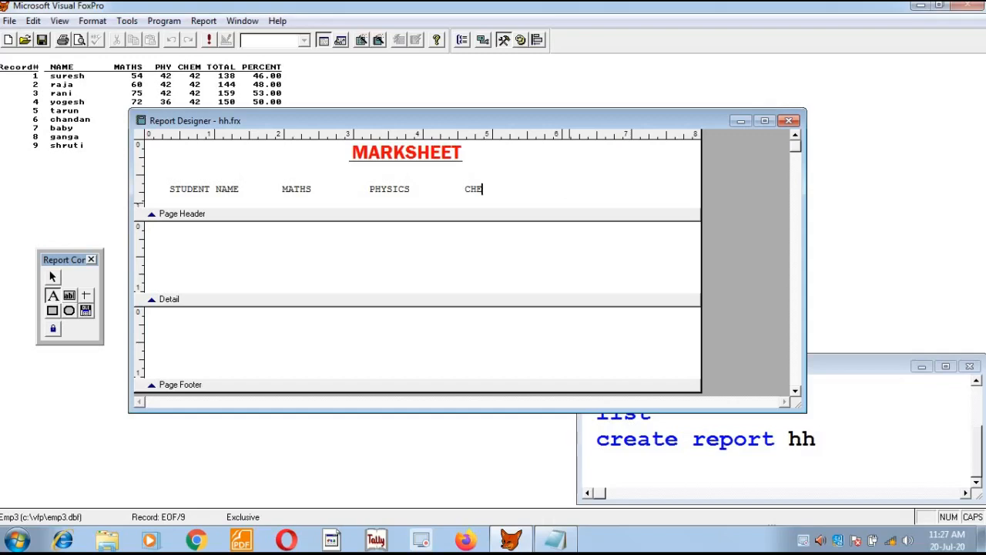
type("MISTRY")
left_click(53, 277)
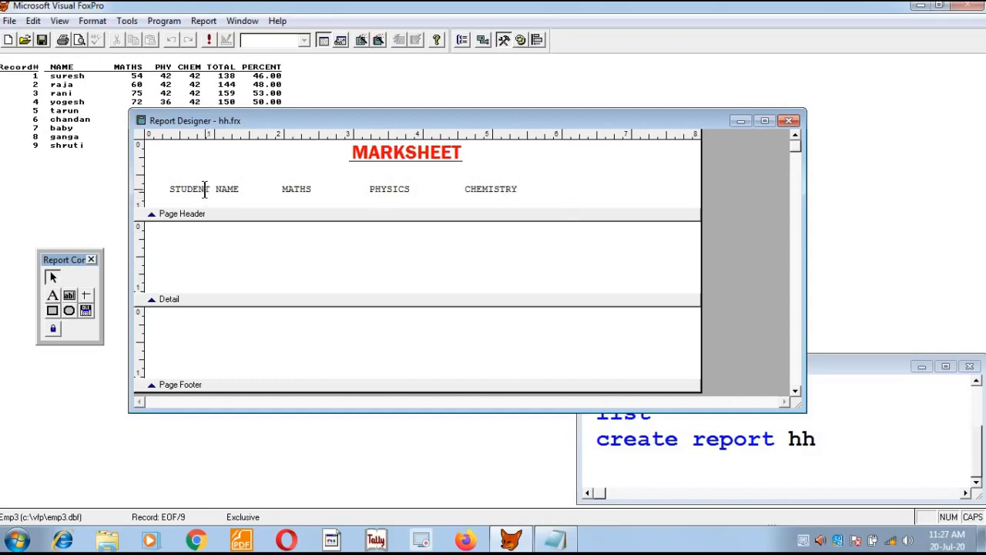
Choose the Georgia font for the STUDENT NAME, MATHS, PHYSICS and CHEMISTRY headings together
left_click(194, 192)
left_click(300, 190)
left_click(207, 195, "shift")
left_click(387, 188, "shift")
left_click(509, 191, "shift")
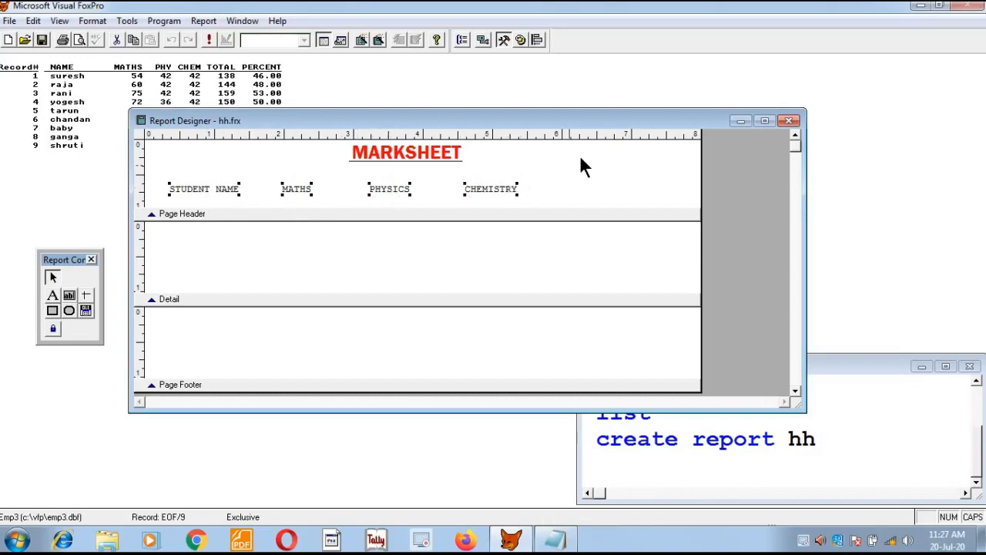
left_click(92, 21)
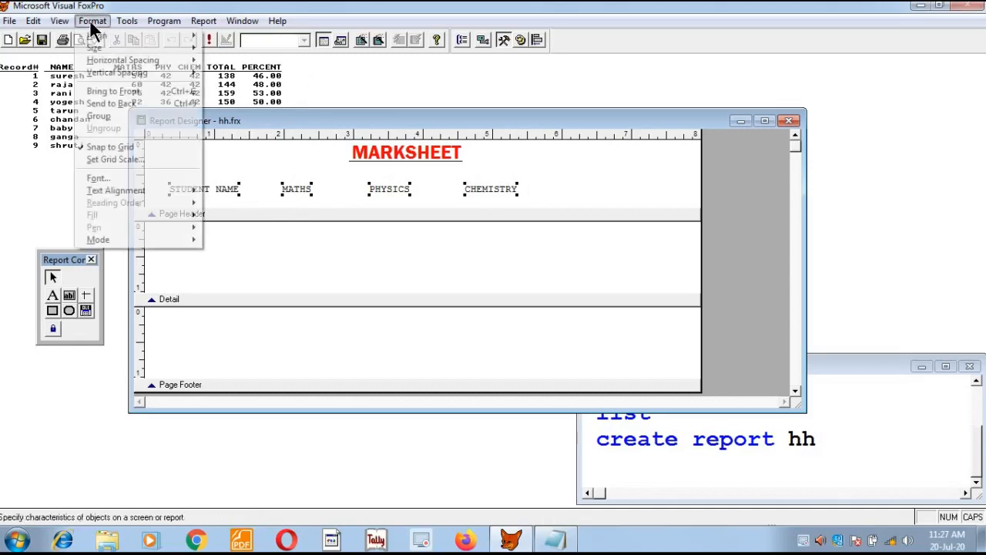
left_click(127, 178)
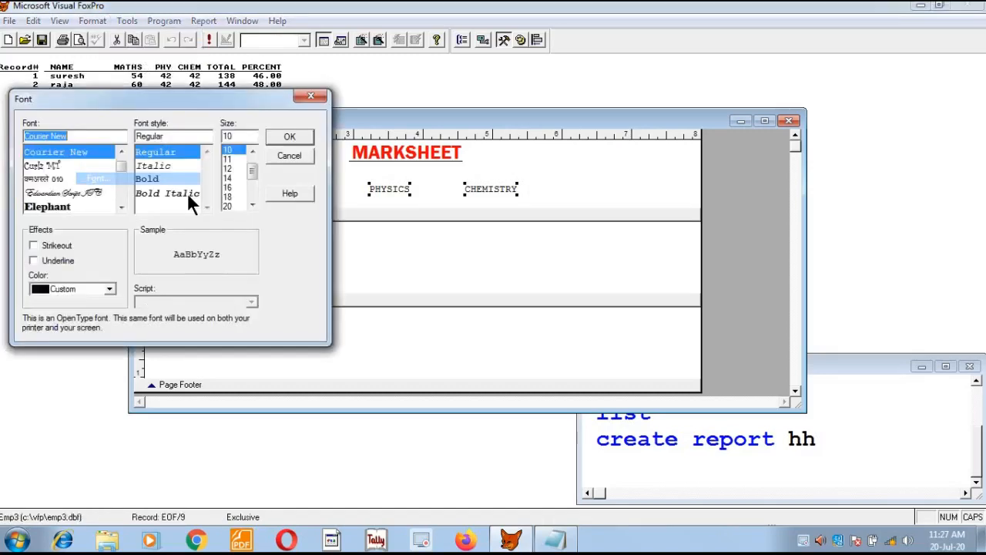
left_click(121, 205)
left_click(121, 204)
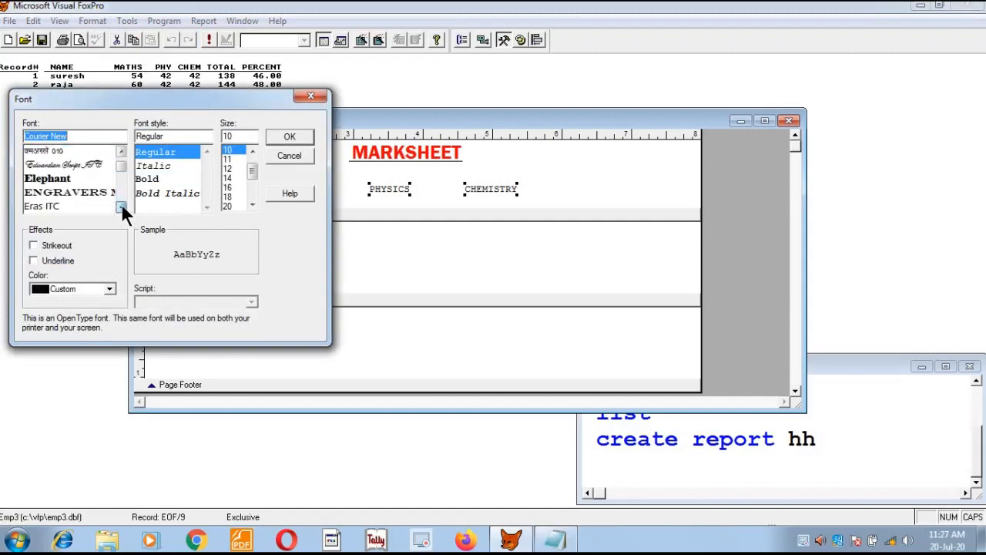
left_click(121, 203)
left_click(121, 203)
left_click(70, 192)
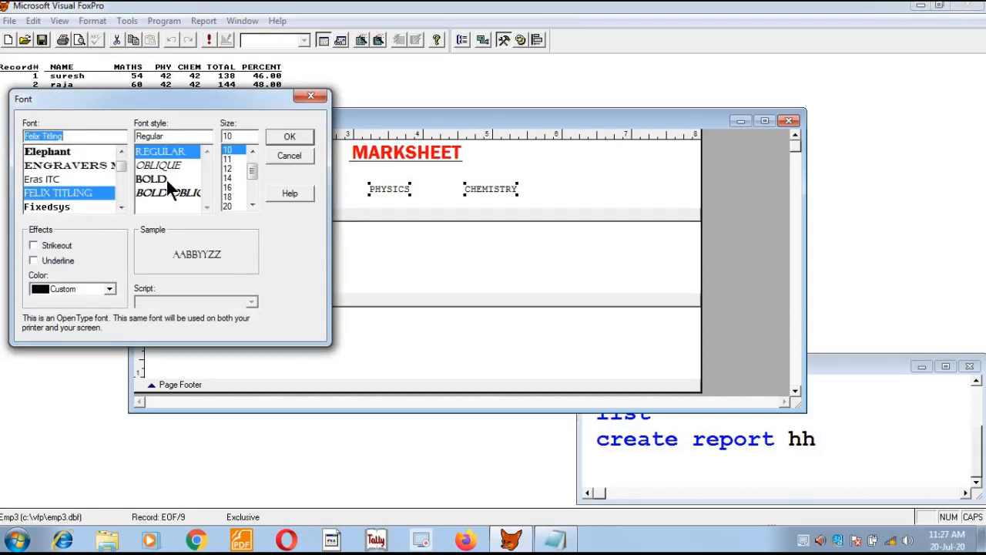
left_click(121, 206)
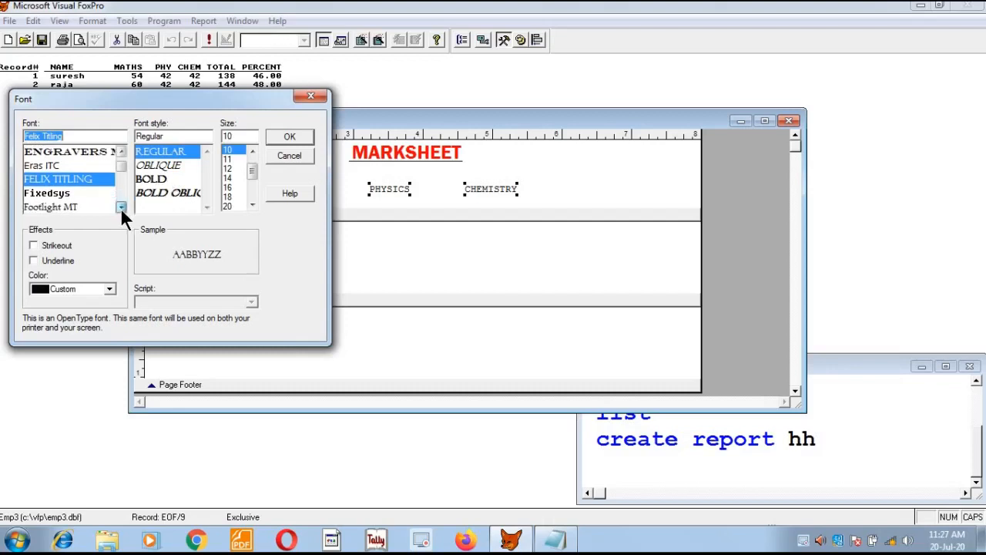
left_click(120, 208)
left_click(120, 207)
left_click(66, 179)
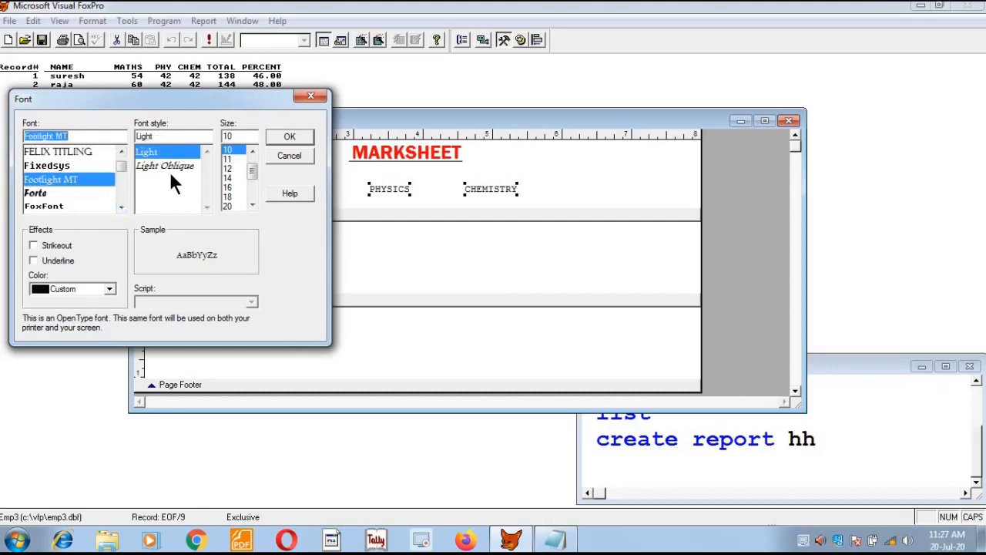
left_click(122, 206)
left_click(121, 205)
left_click(122, 206)
left_click(121, 206)
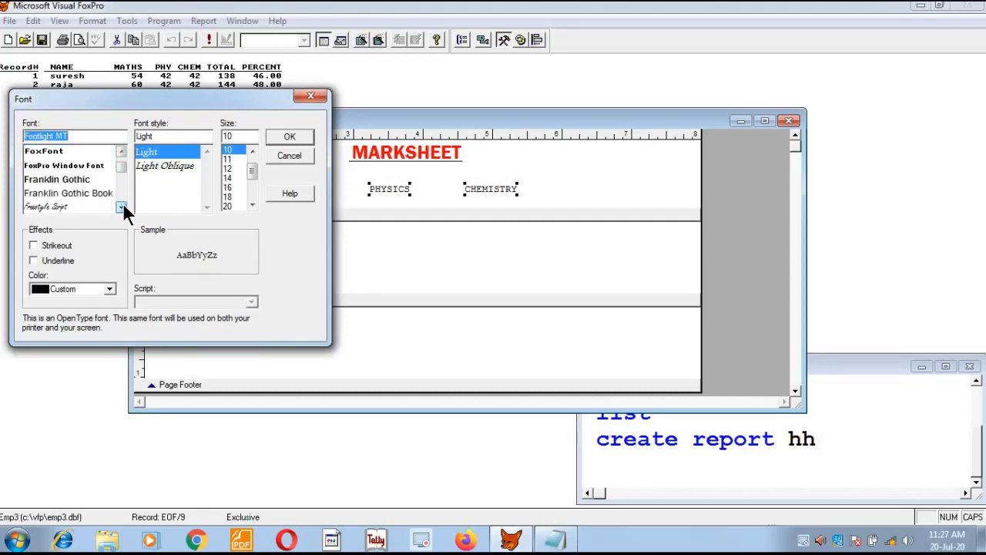
left_click(121, 207)
left_click(121, 206)
left_click(121, 207)
left_click(121, 207)
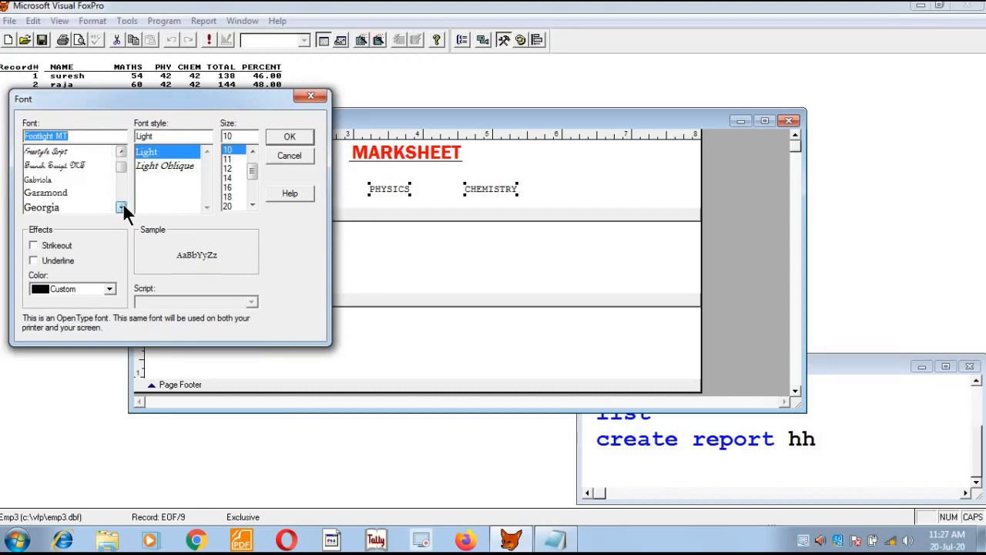
left_click(120, 206)
left_click(121, 206)
left_click(121, 206)
left_click(57, 165)
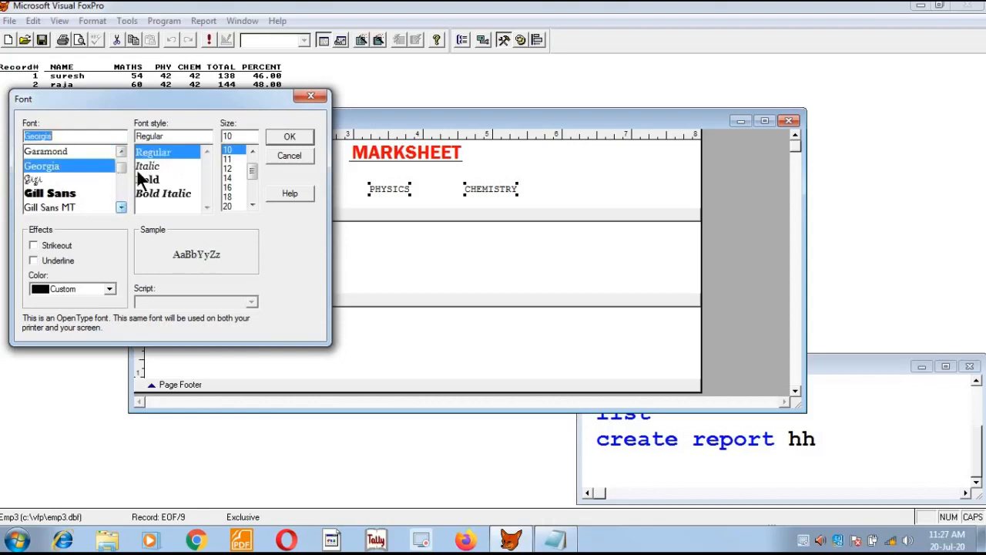
Set the four column headings to bold style, size 14 and green colour, and apply the font settings
left_click(158, 179)
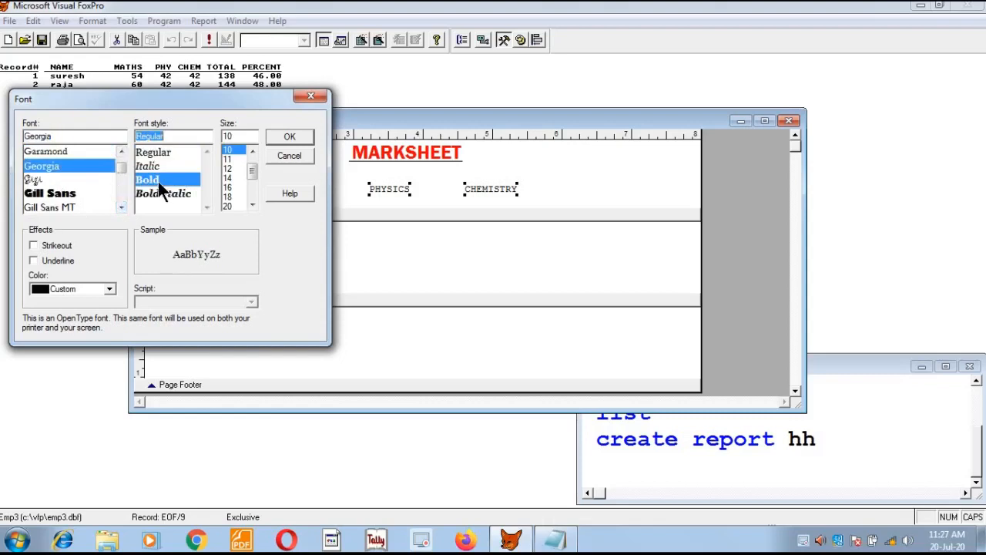
left_click(230, 178)
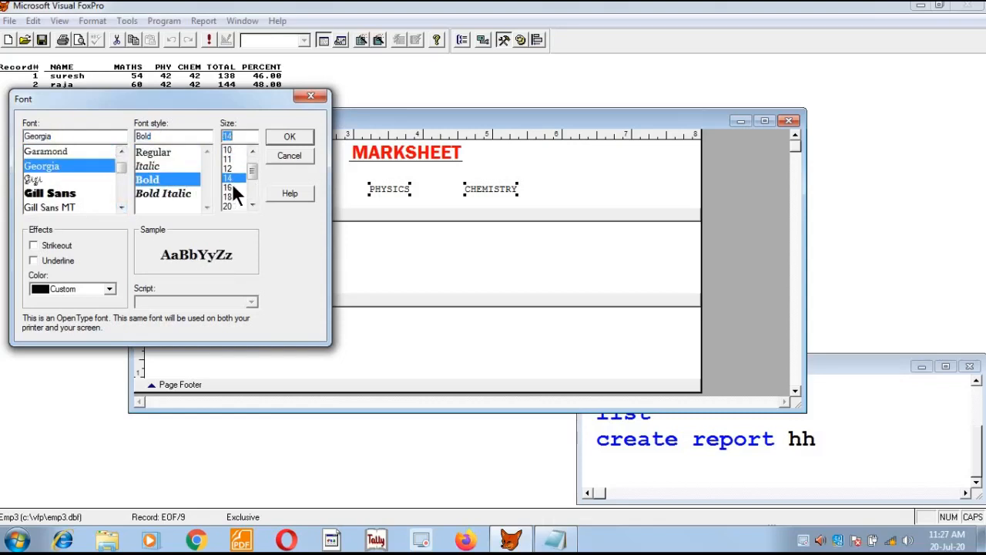
left_click(108, 288)
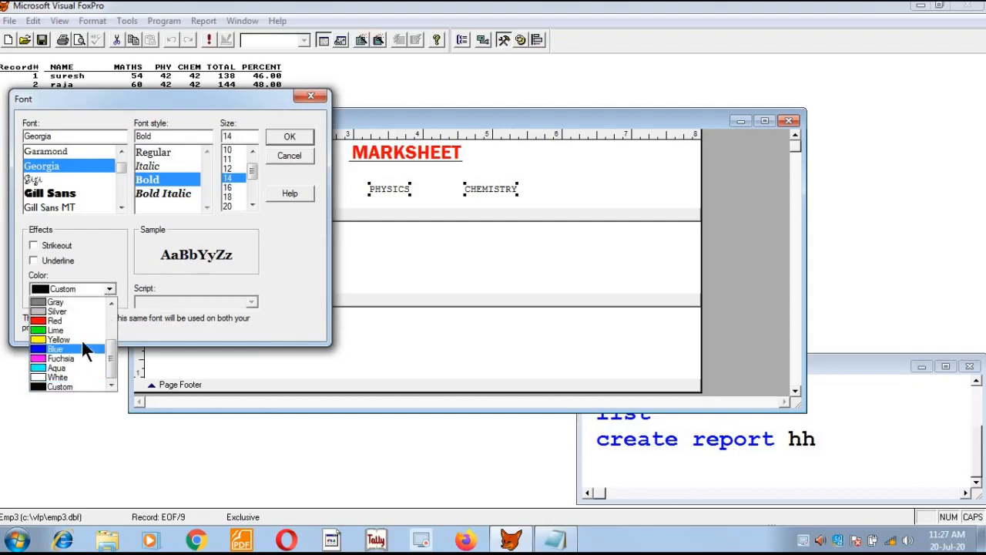
left_click_drag(112, 361, 112, 330)
left_click(58, 321)
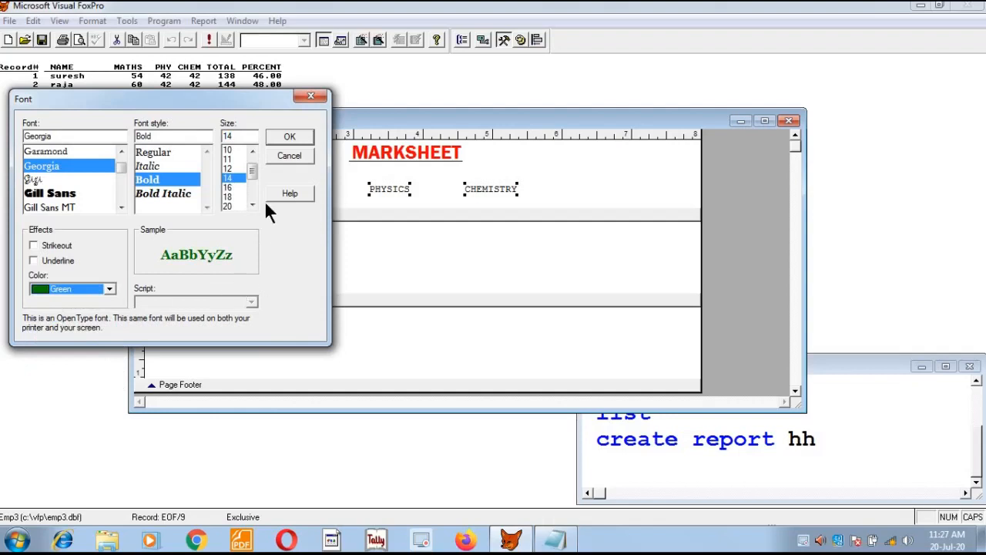
left_click(285, 138)
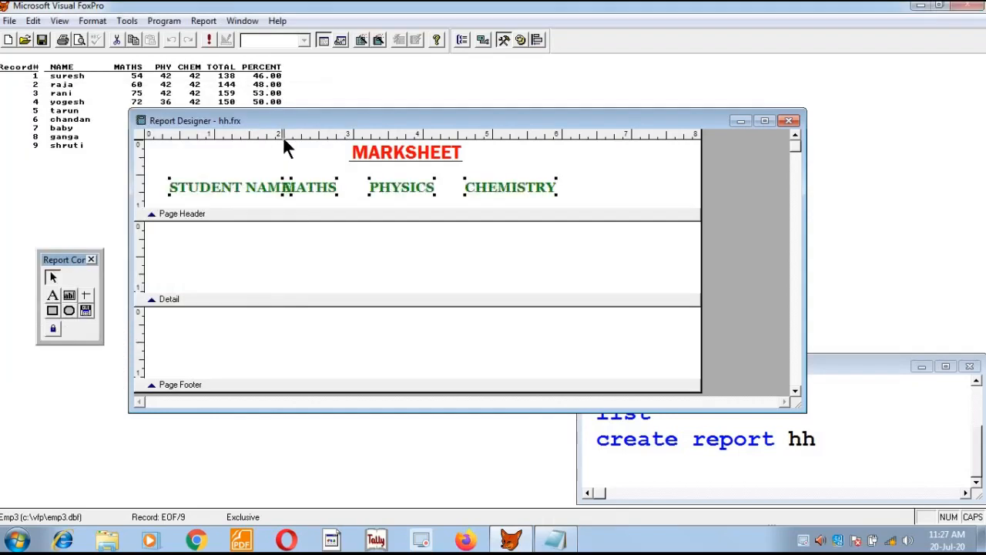
Move the CHEMISTRY heading right so that it starts at about 5.6 inches on the ruler
left_click(634, 171)
left_click(512, 188)
key("Right")
key("Right")
key("Right")
key("Right")
key("Right")
key("Right")
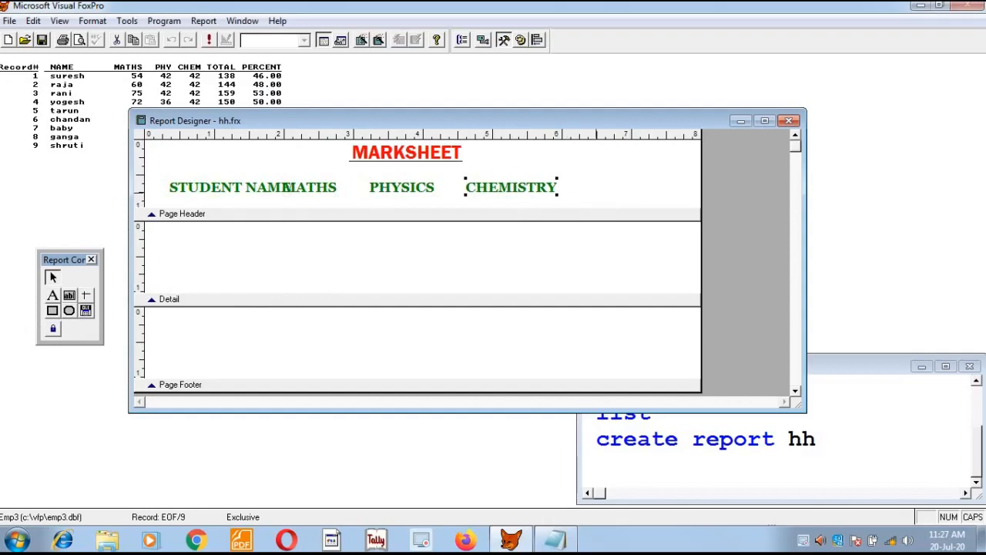
key("Right")
key("Right")
key("Right")
key("Right")
key("Right")
key("Right")
key("Right")
key("Right")
key("Right")
key("Right")
key("Right")
key("Right")
key("Right")
key("Right")
key("Right")
key("Right")
key("Right")
key("Right")
key("Right")
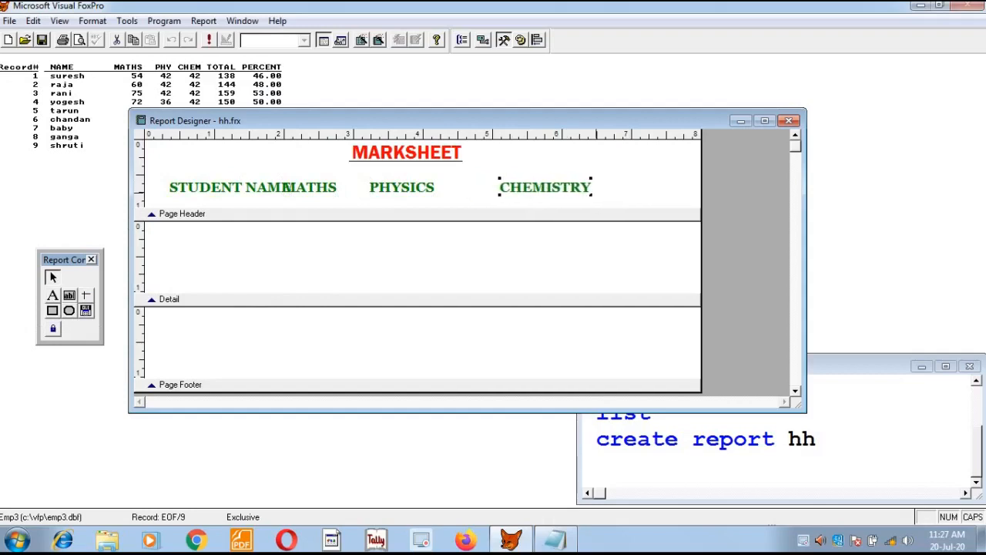
key("Right")
key("Right")
key("Right")
key("Right")
key("Right")
key("Right")
key("Right")
key("Right")
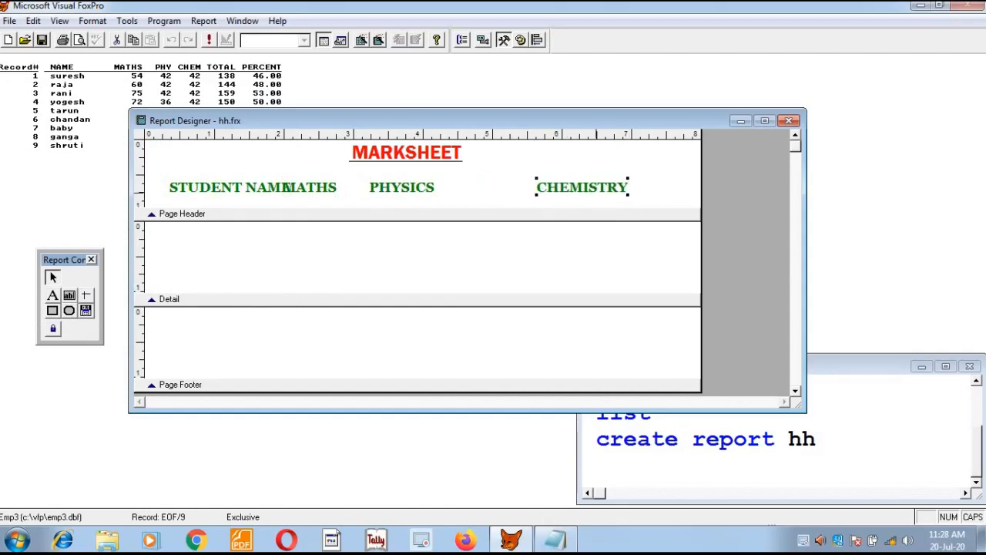
Move the PHYSICS heading right so that it starts at about 3.9 inches on the ruler
left_click(387, 193)
key("Right")
key("Right")
key("Right")
key("Right")
key("Right")
key("Right")
key("Right")
key("Right")
key("Right")
key("Right")
key("Right")
key("Right")
key("Right")
key("Right")
key("Right")
key("Right")
key("Right")
key("Right")
key("Right")
key("Right")
key("Right")
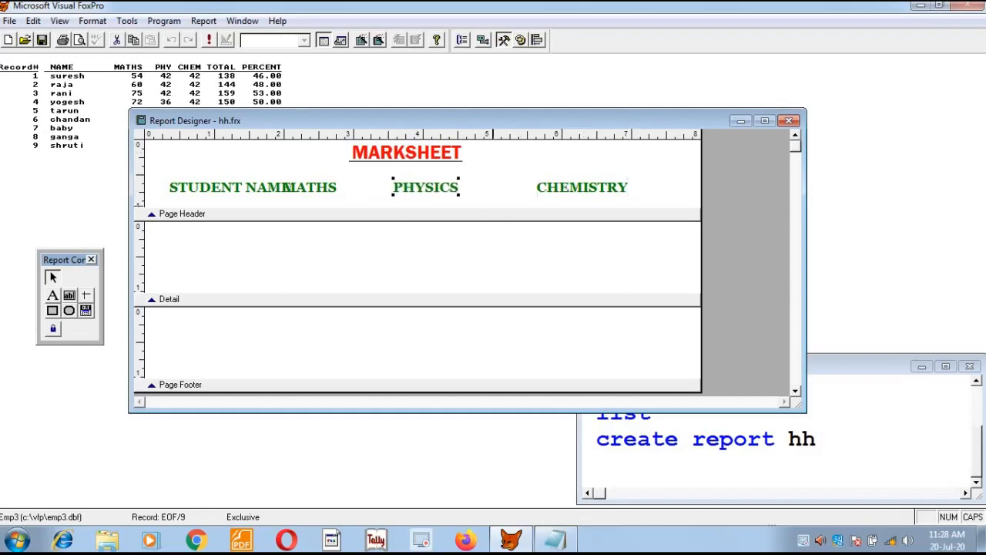
key("Right")
key("Right")
key("Right")
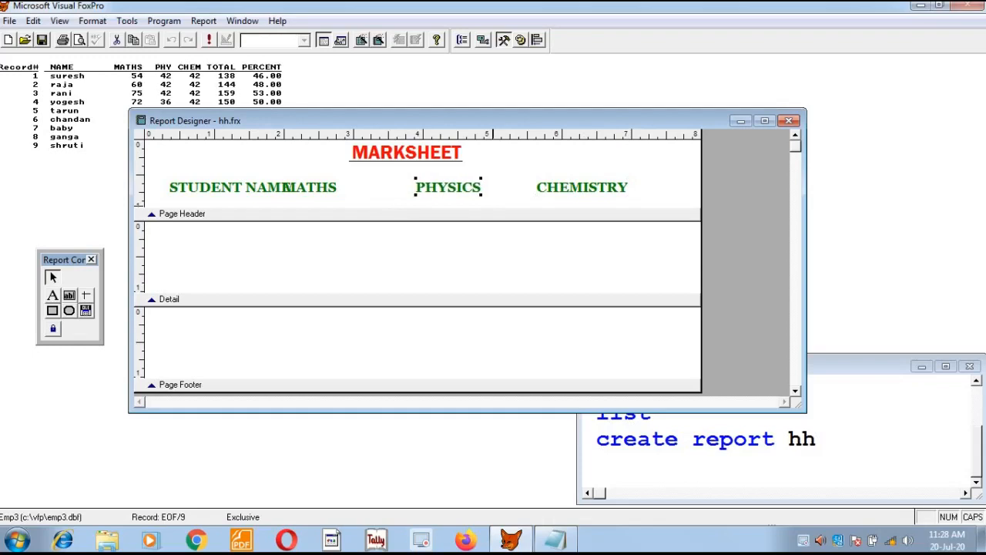
Move the MATHS heading right, clear of STUDENT NAME, to start at about 2.6 inches on the ruler
left_click(307, 197)
key("Right")
key("Right")
key("Right")
key("Right")
key("Right")
key("Right")
key("Right")
key("Right")
key("Right")
key("Right")
key("Right")
key("Right")
key("Right")
key("Right")
key("Right")
key("Right")
key("Right")
key("Right")
key("Right")
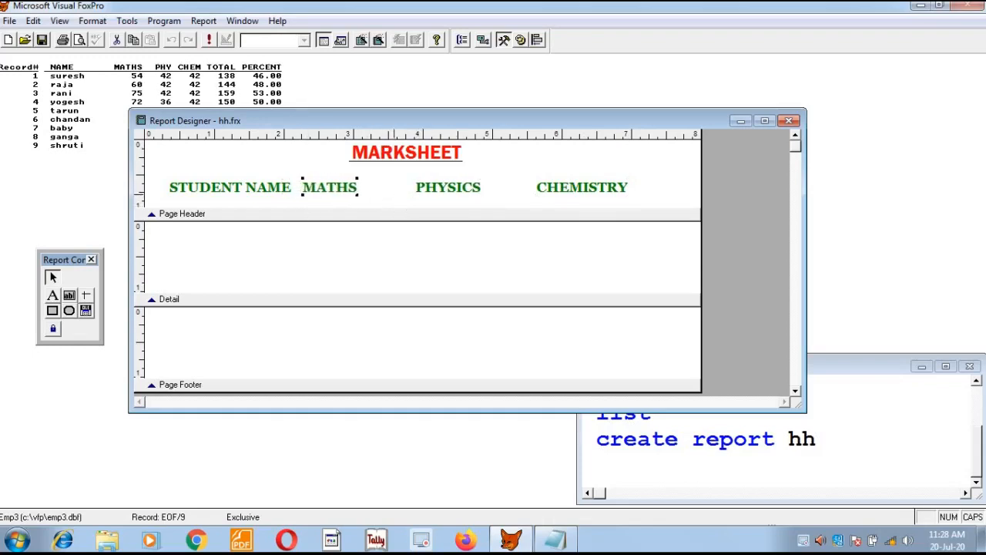
key("Right")
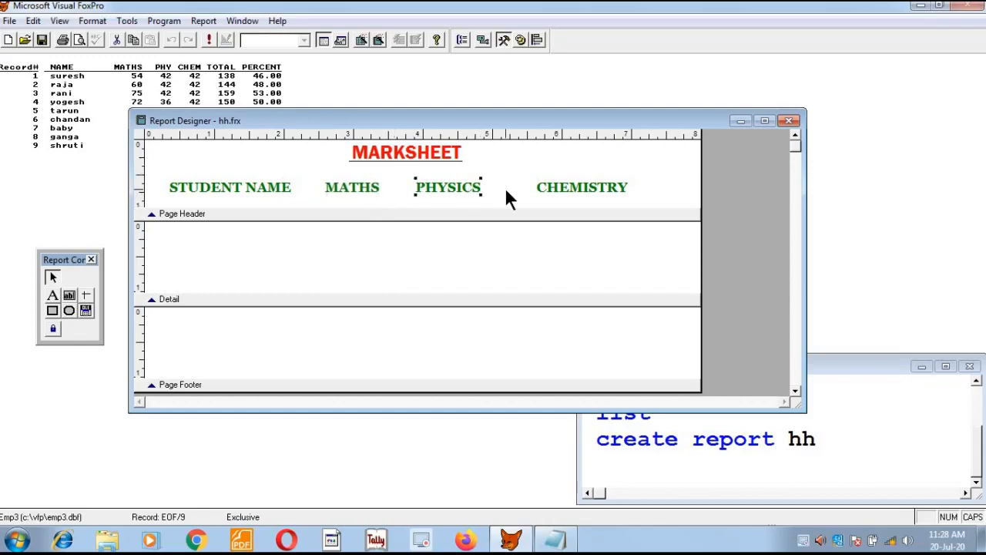
Nudge the PHYSICS heading slightly further right, to about 4 inches, to even out the gaps between headings
key("Right")
key("Right")
key("Right")
key("Right")
key("Right")
key("Right")
key("Right")
key("Right")
key("Right")
key("Right")
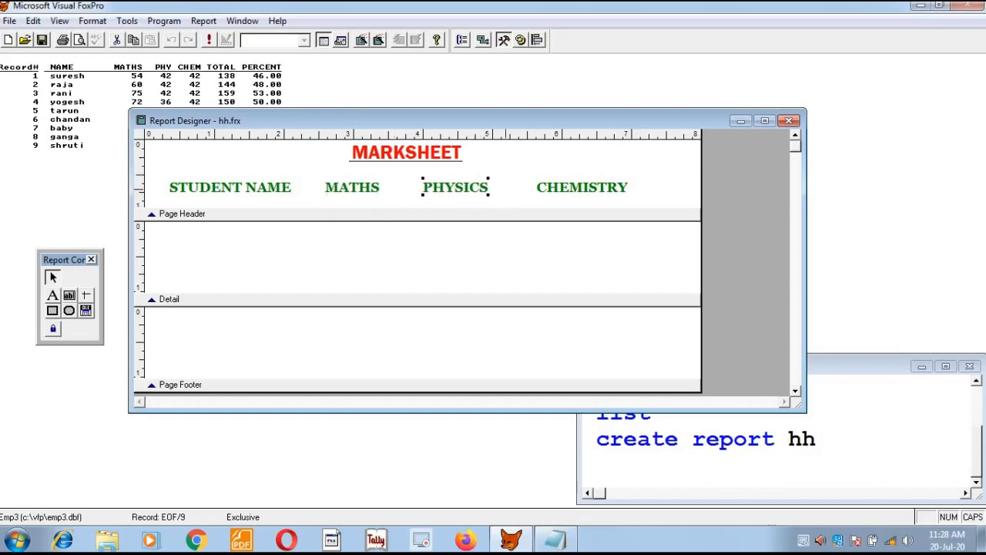
key("Right")
key("Right")
key("Right")
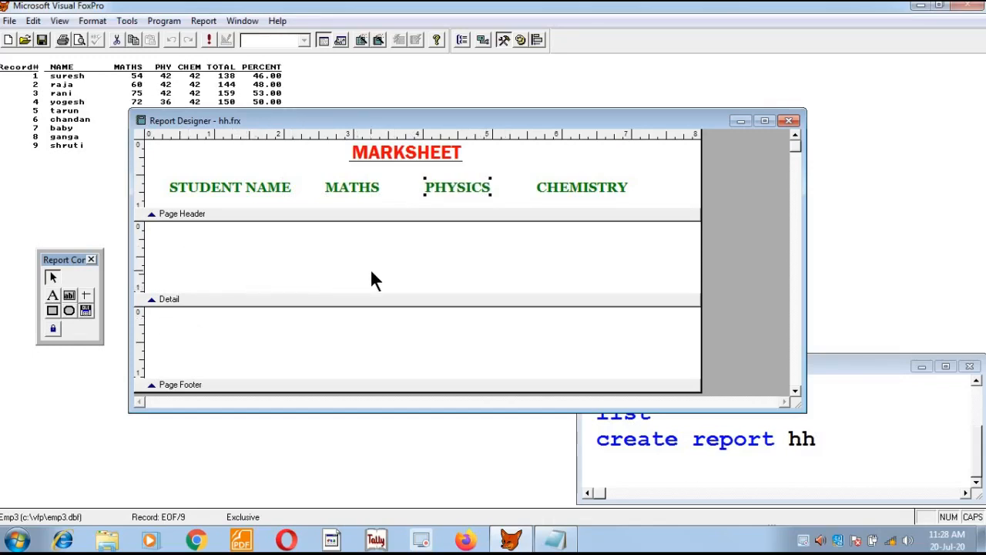
Add a field with the expression NAME in the Detail band, beneath the STUDENT NAME heading
left_click(68, 296)
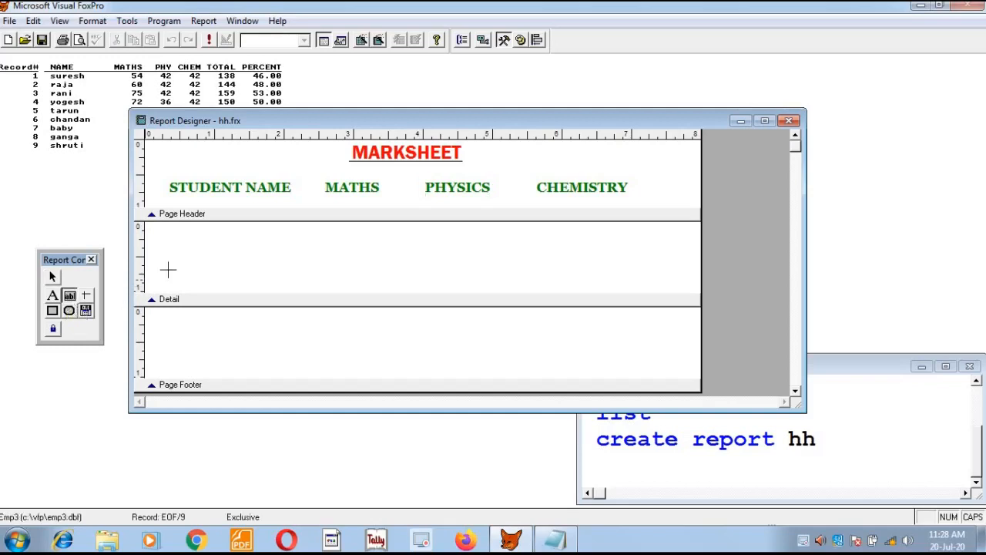
left_click_drag(170, 241, 278, 258)
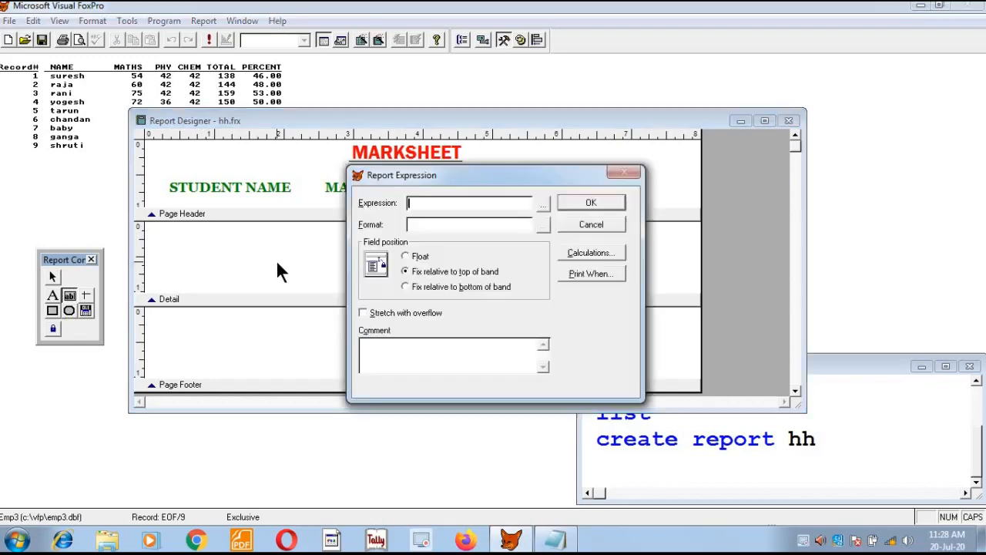
left_click(446, 206)
type("NAME")
left_click(579, 200)
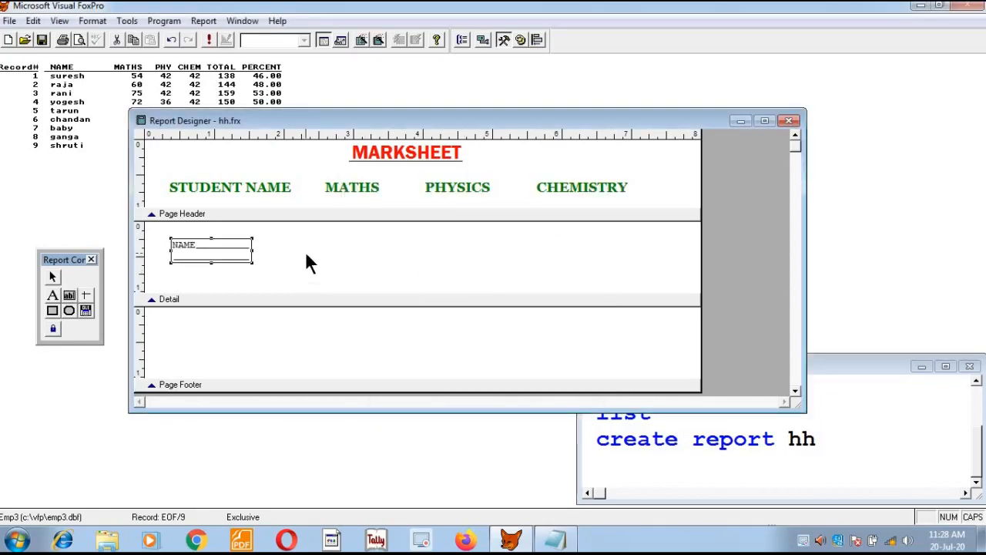
Add a field with the expression MATHS in the Detail band, beneath the MATHS heading
left_click(69, 295)
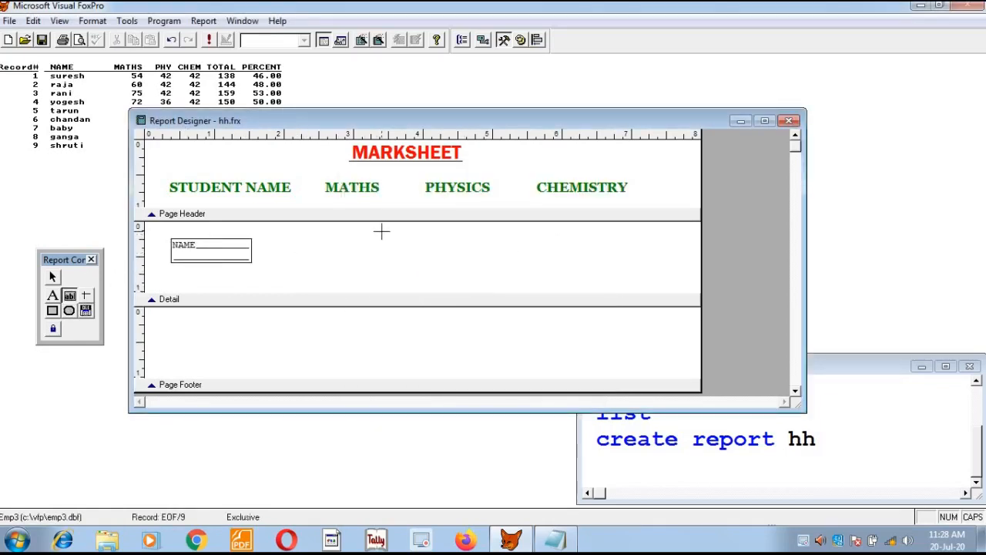
left_click_drag(324, 238, 389, 259)
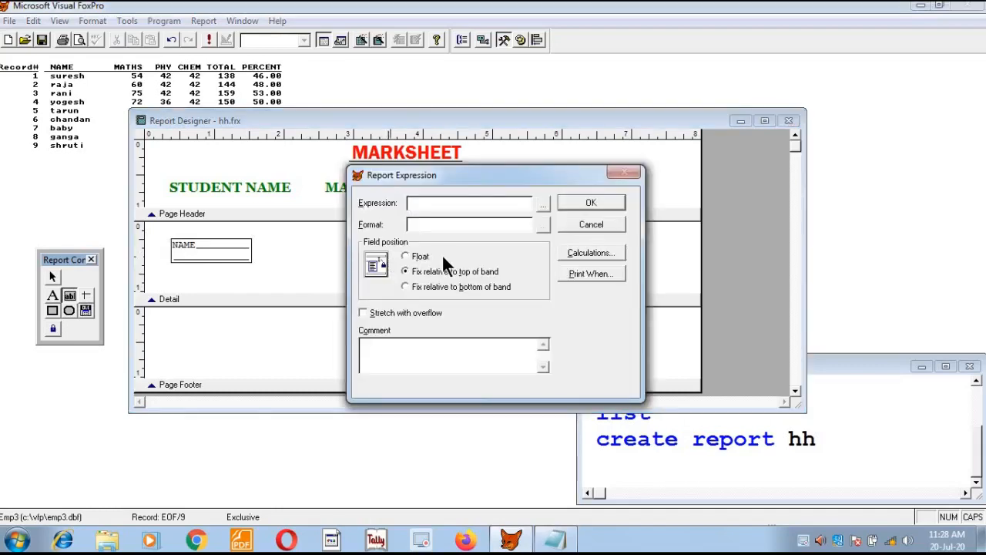
type("MATHS")
left_click(591, 203)
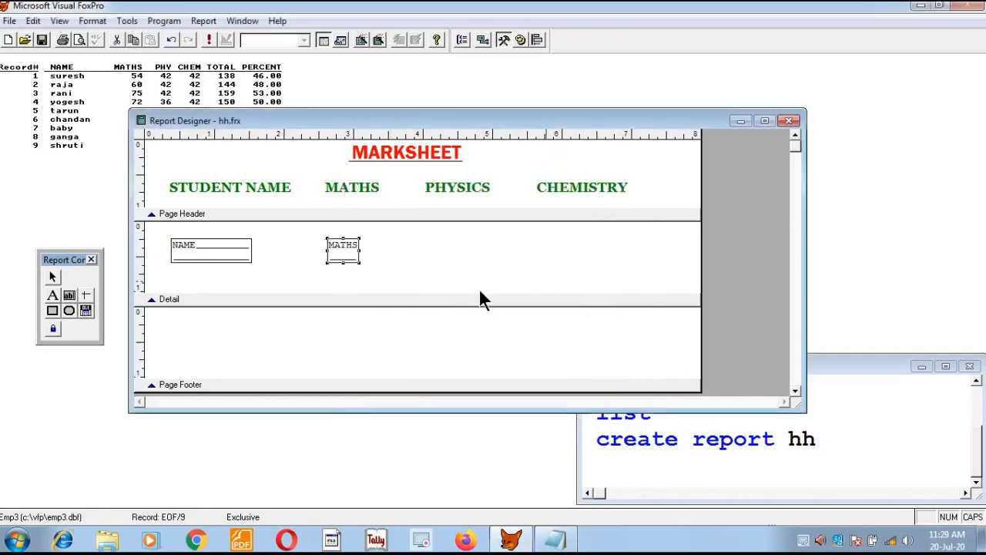
Add a field with the expression PHY in the Detail band, beneath the PHYSICS heading
left_click(69, 295)
left_click_drag(423, 237, 502, 262)
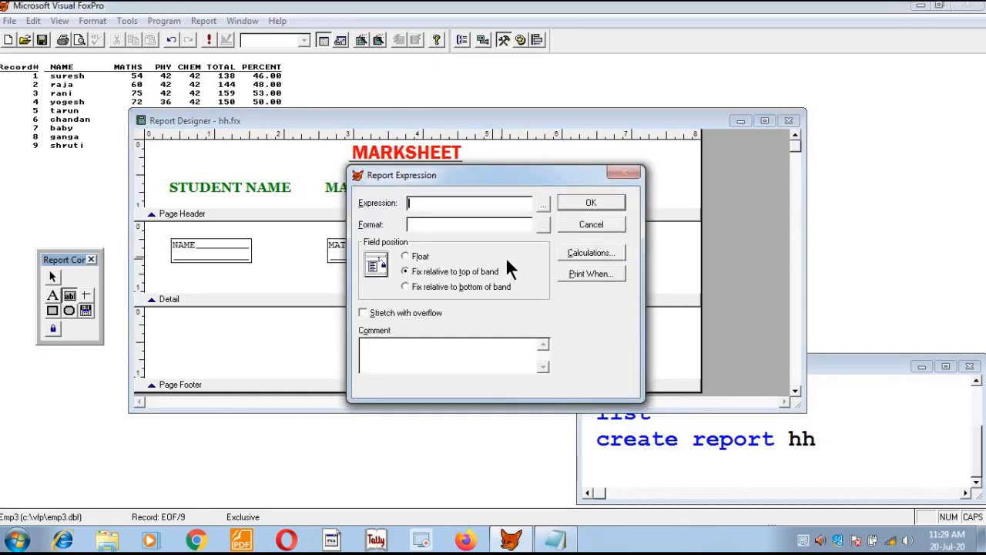
type("PHY")
left_click(589, 205)
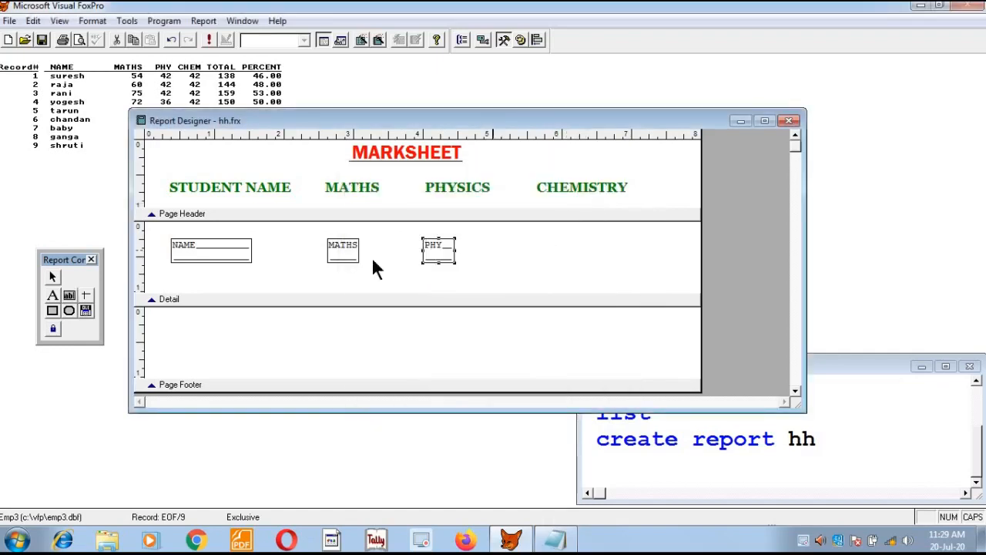
Add a field with the expression CHEM beneath the CHEMISTRY heading and raise its upper edge level with the other fields
left_click(69, 295)
left_click_drag(544, 248, 631, 256)
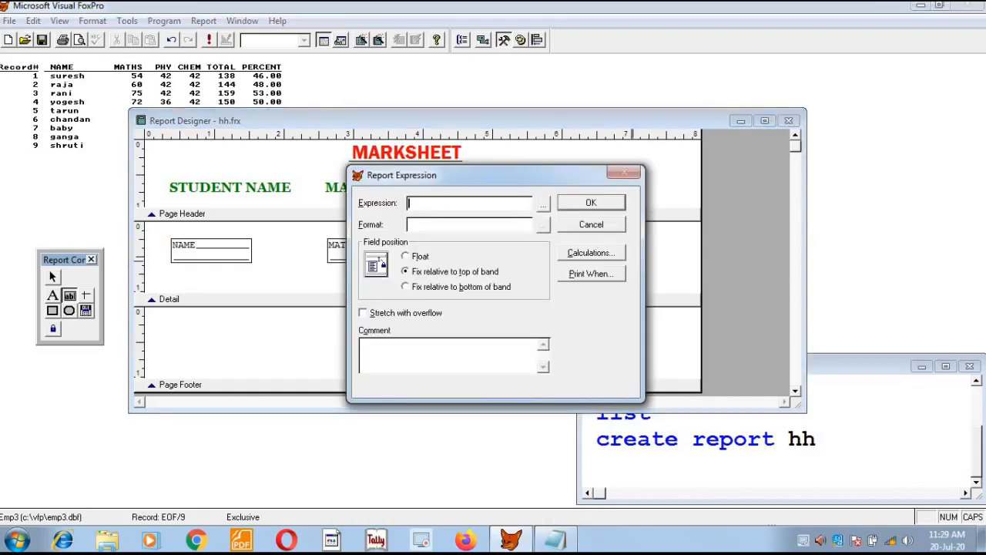
type("CHEM")
left_click(610, 199)
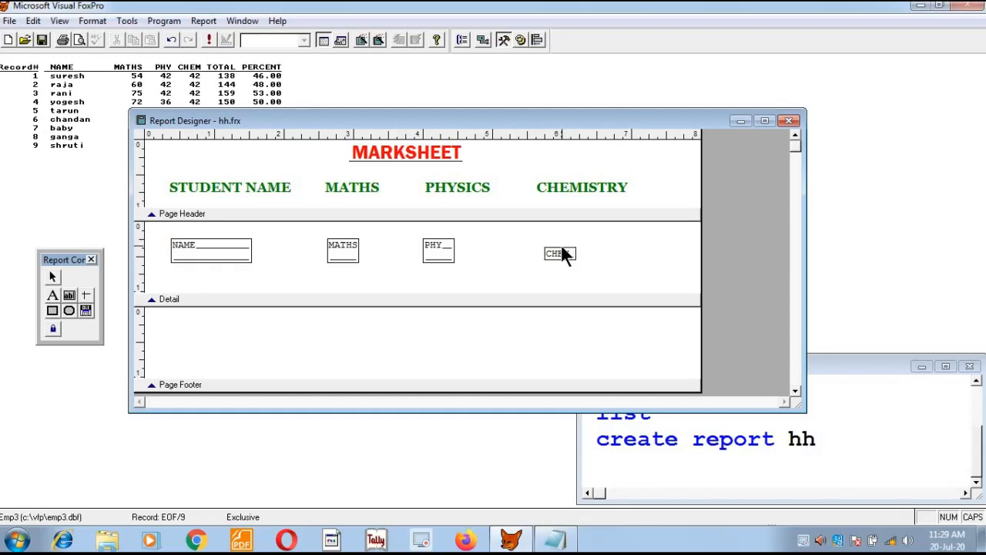
left_click_drag(559, 247, 561, 238)
Format the NAME, MATHS, PHY and CHEM fields in the Detail band as bold, size 12, in blue
left_click(244, 260, "shift")
left_click(346, 254, "shift")
left_click(447, 252, "shift")
left_click(568, 256, "shift")
left_click(92, 21)
left_click(145, 175)
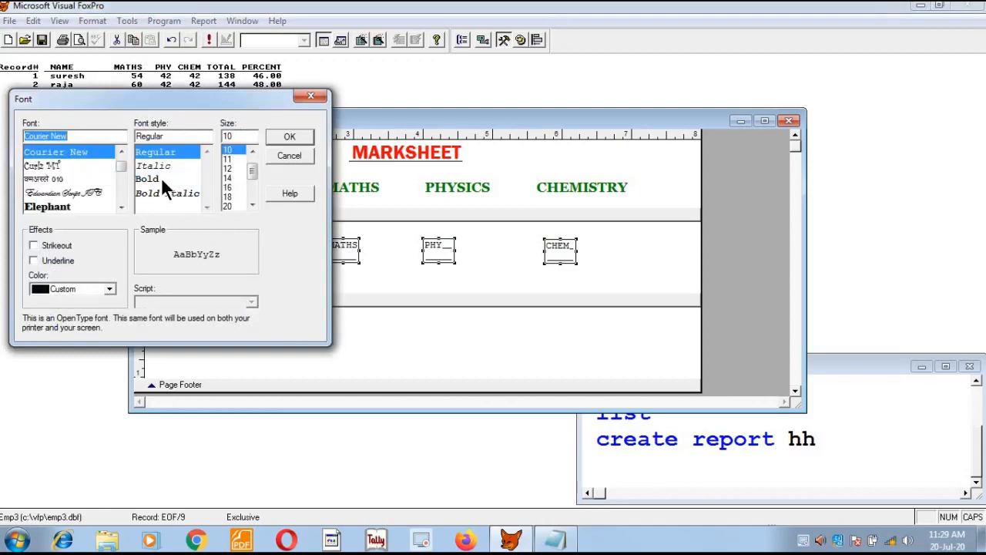
left_click(189, 179)
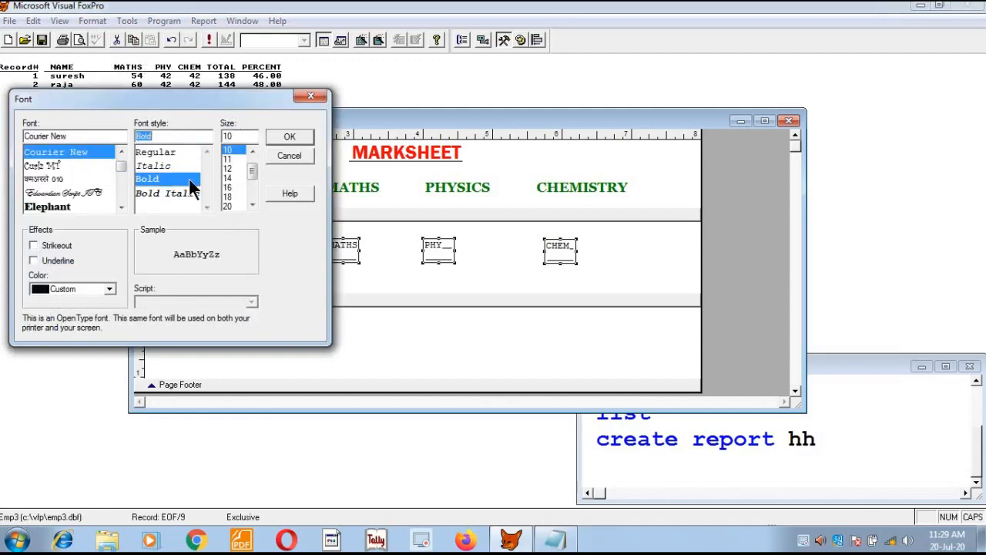
left_click(228, 168)
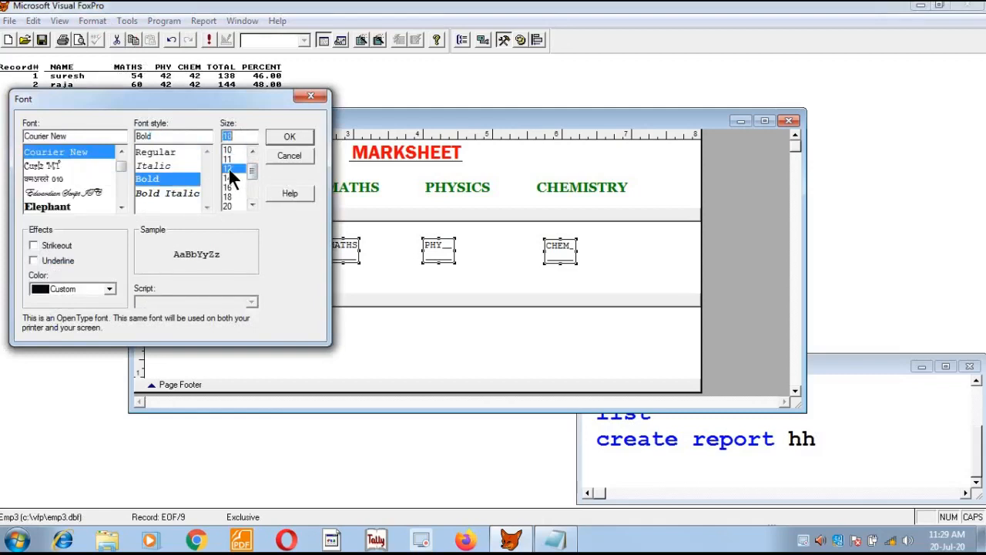
left_click(108, 289)
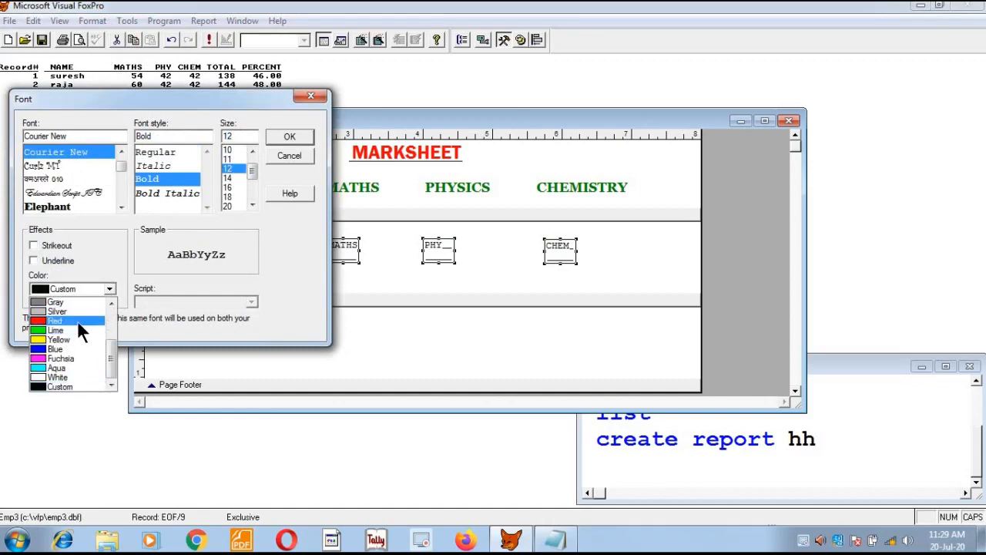
mouse_move(113, 362)
left_mouse_down()
mouse_move(117, 324)
mouse_move(112, 368)
left_mouse_up()
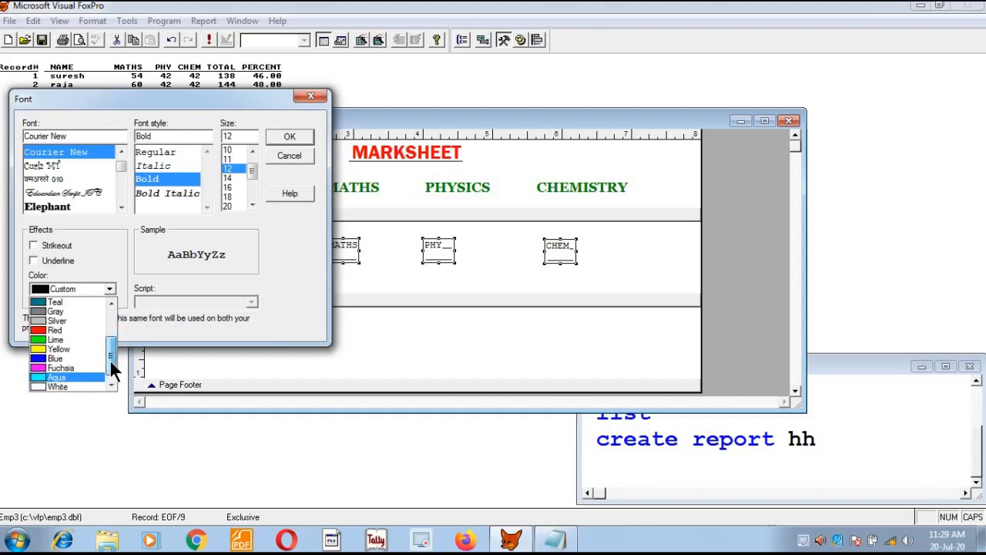
left_click(54, 356)
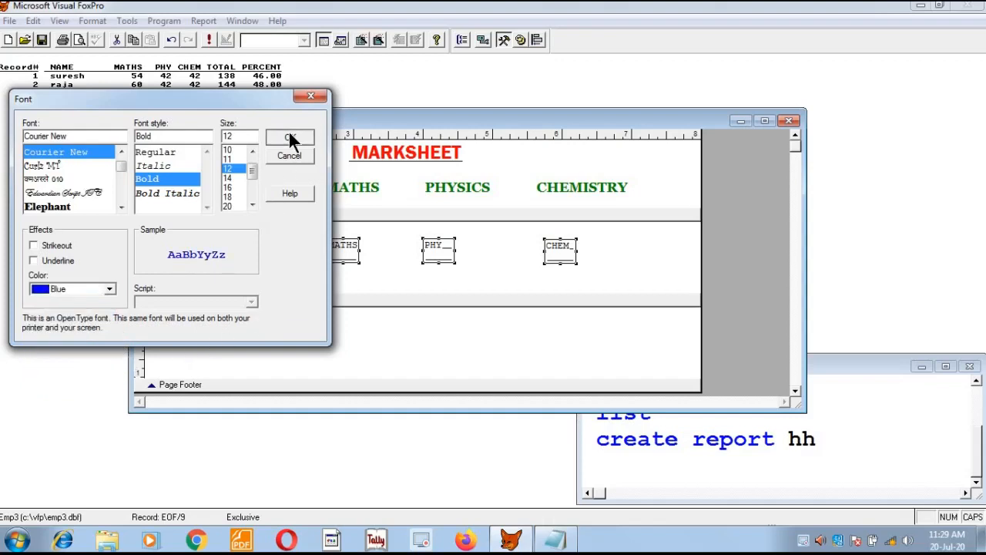
left_click(290, 137)
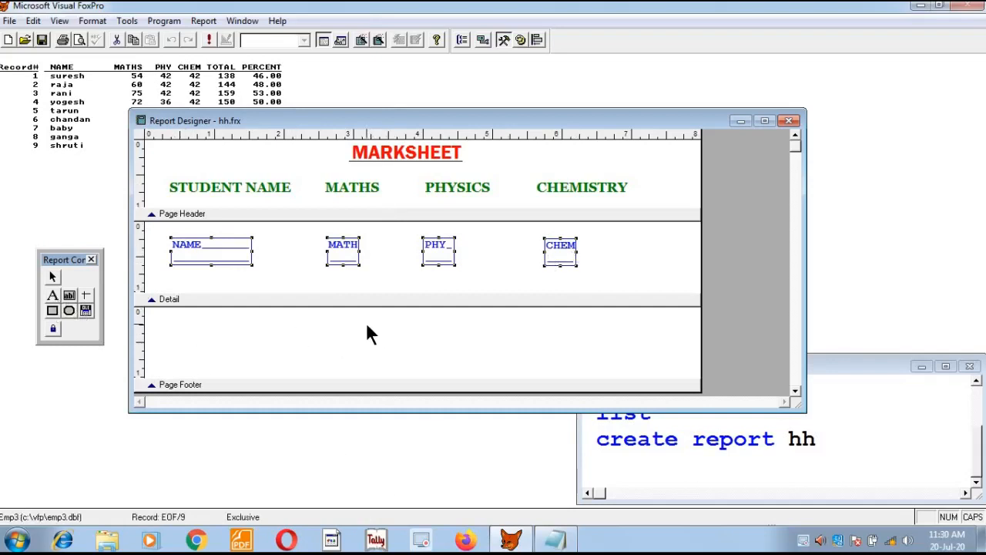
Add the label "CREATED BY......" in the Page Footer band, right of its centre
left_click(52, 295)
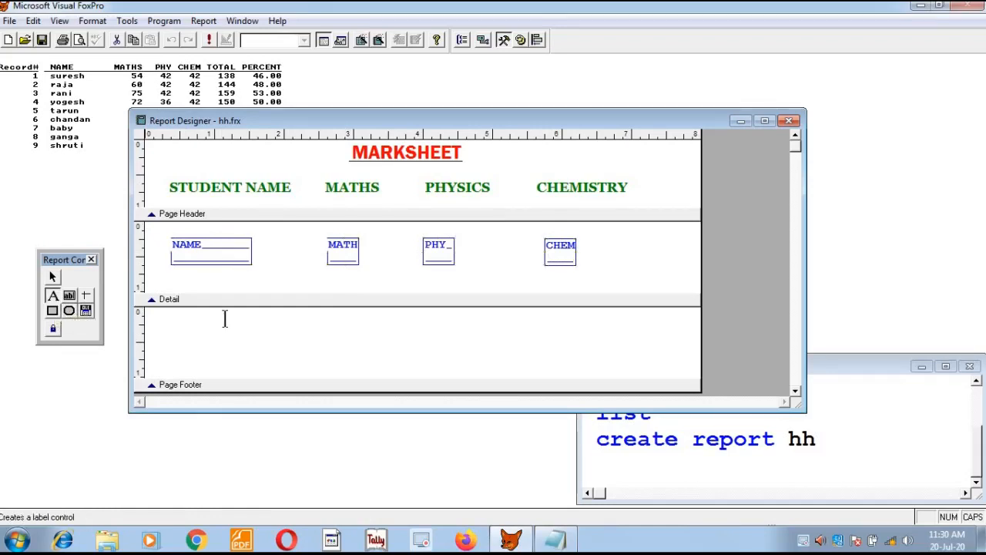
left_click(456, 340)
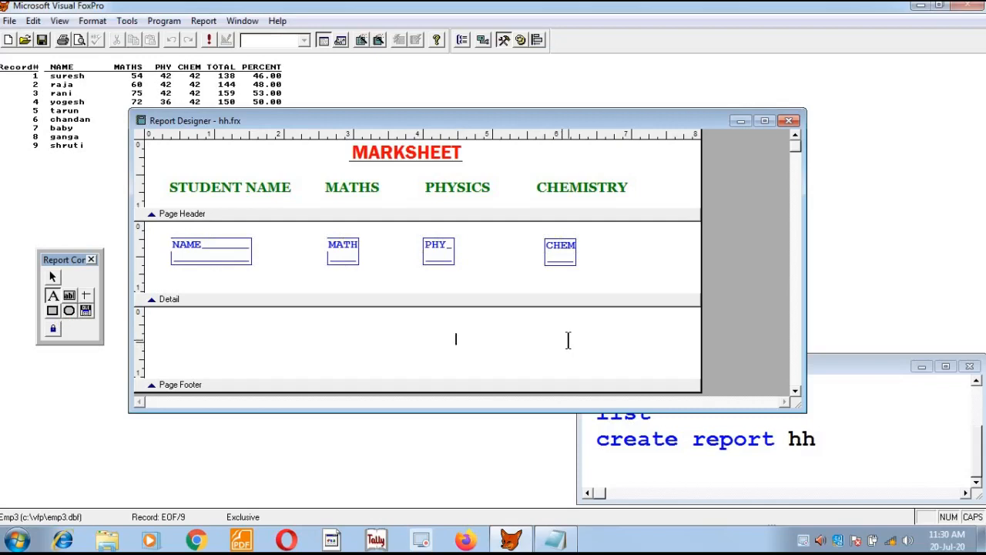
type("CREATED BY......")
left_click(594, 353)
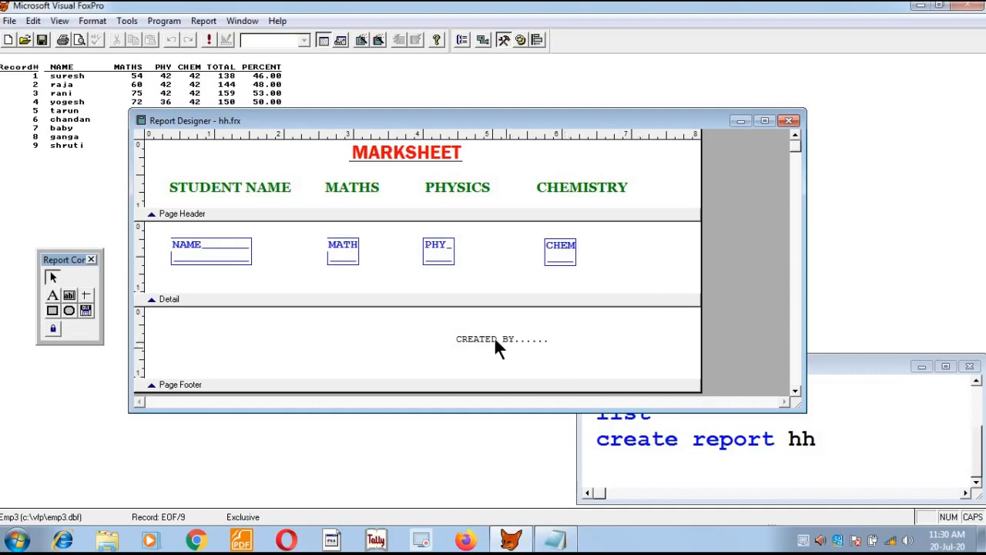
Make the CREATED BY label bold and fuchsia, and save and close the report
left_click(93, 21)
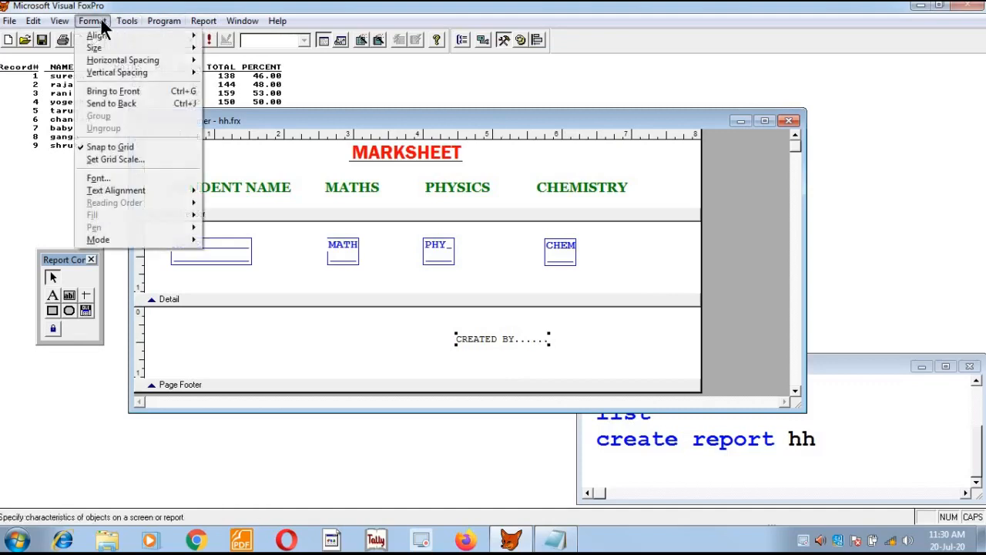
left_click(142, 178)
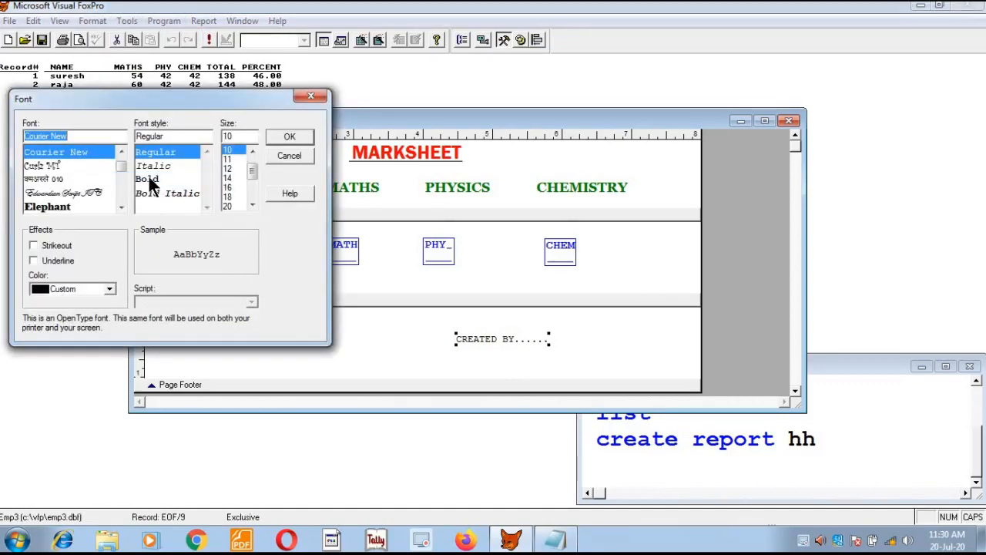
left_click(148, 178)
left_click(109, 289)
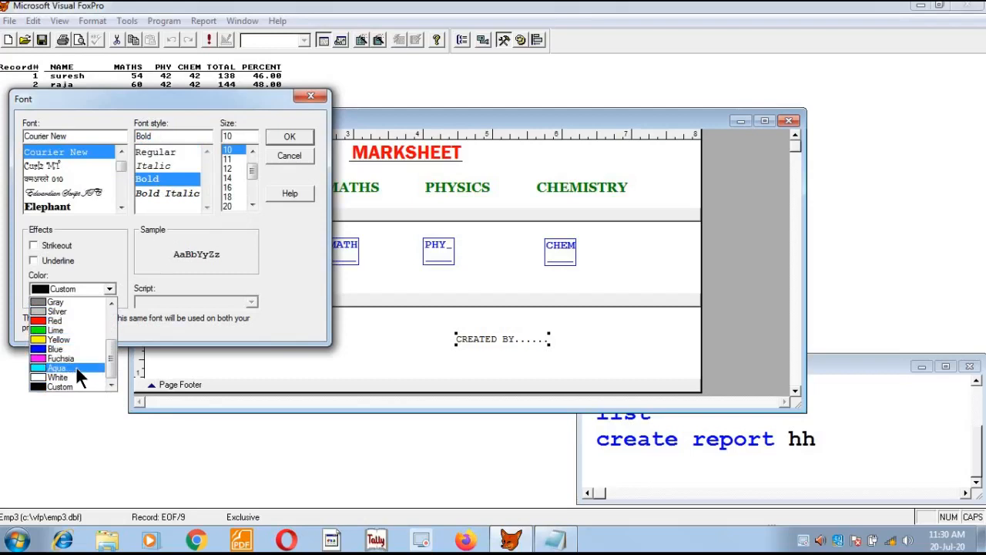
left_click(75, 359)
left_click(289, 137)
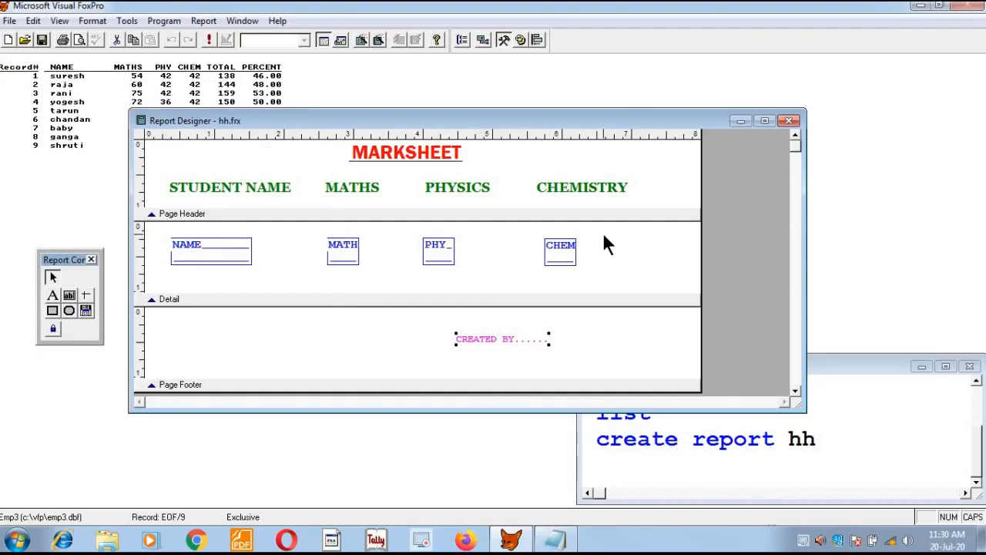
key("ctrl+w")
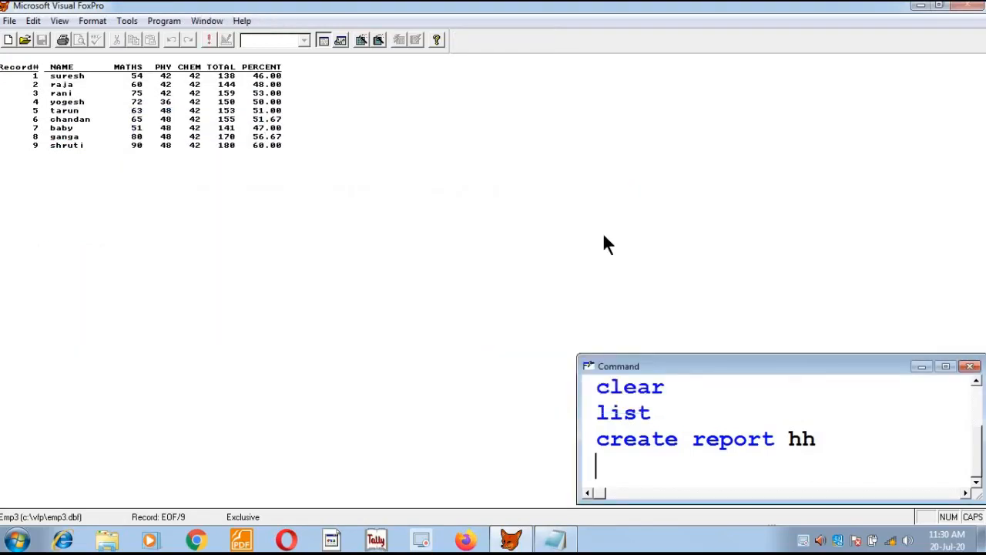
Output the report on screen with the command REPORT FORM HH
type("REPORT ")
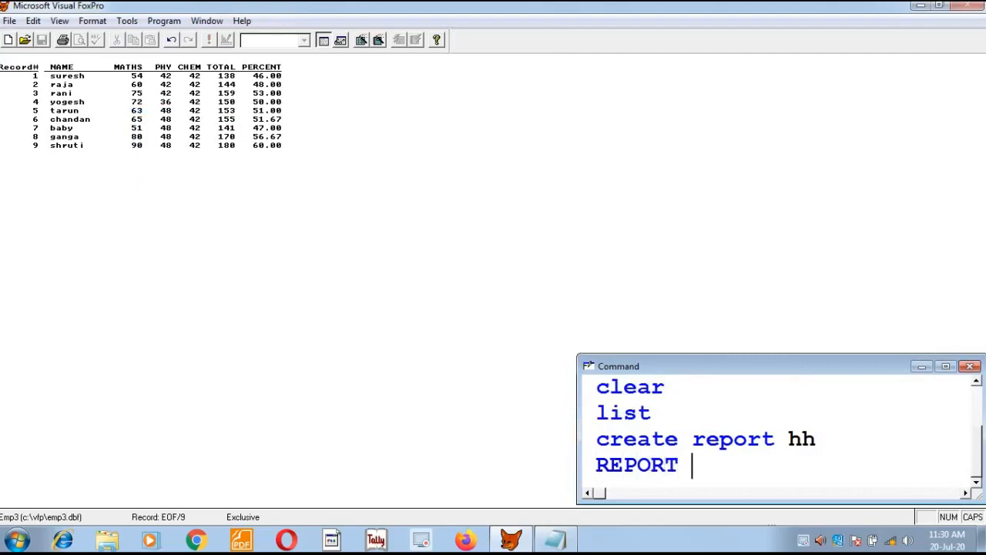
type("FORM ")
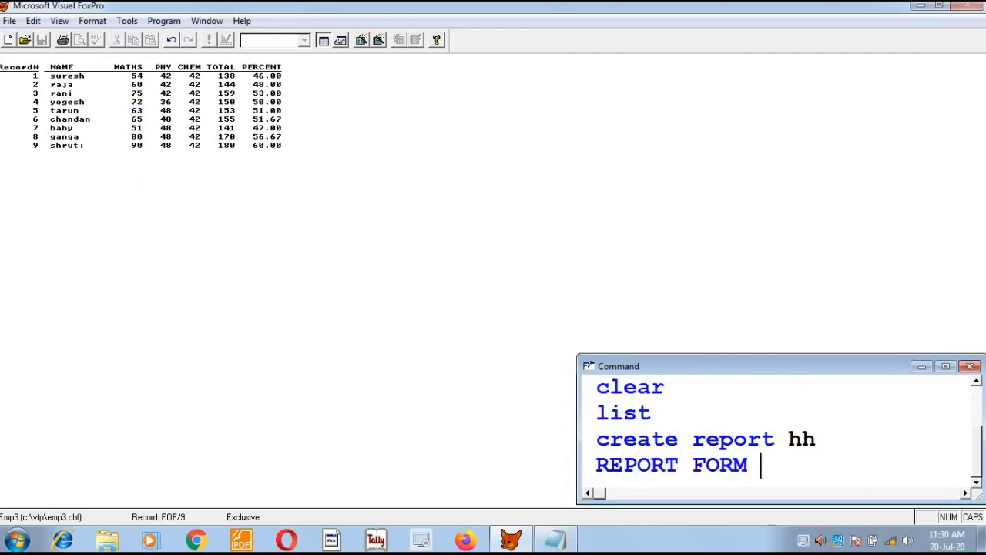
type("HH")
key("Return")
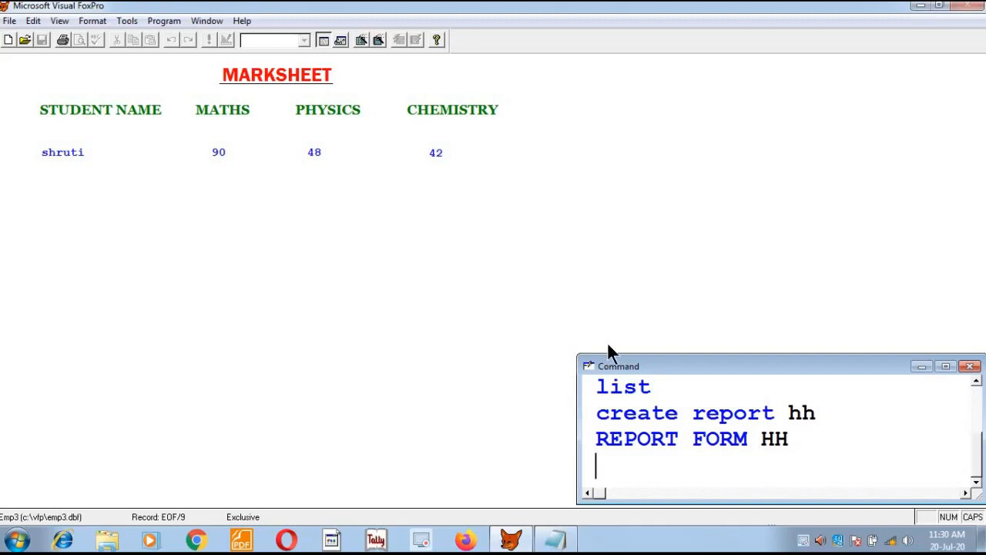
Reopen the report with the command MODIFY REPORT HH and reduce the height of the Detail band
type("MODIFY RE")
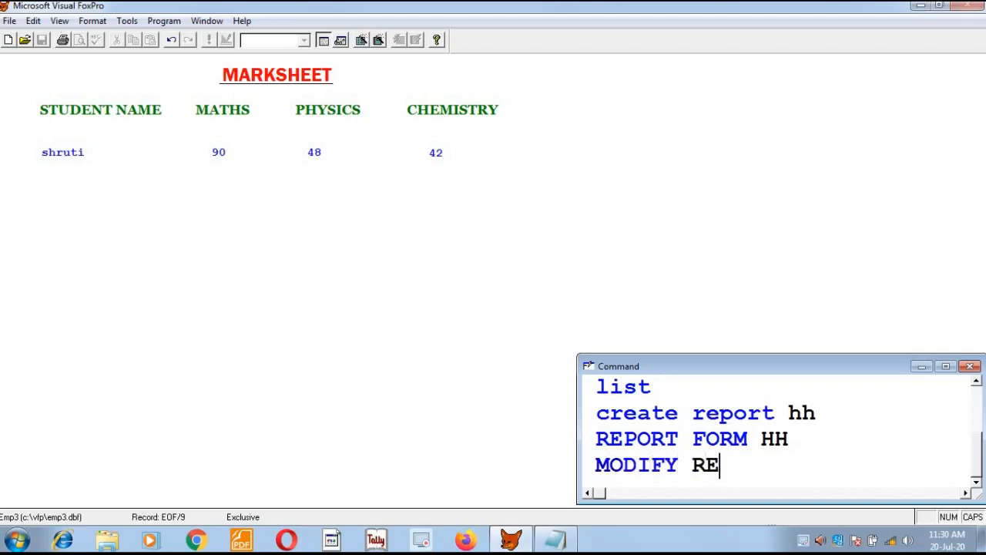
type("PORT HH")
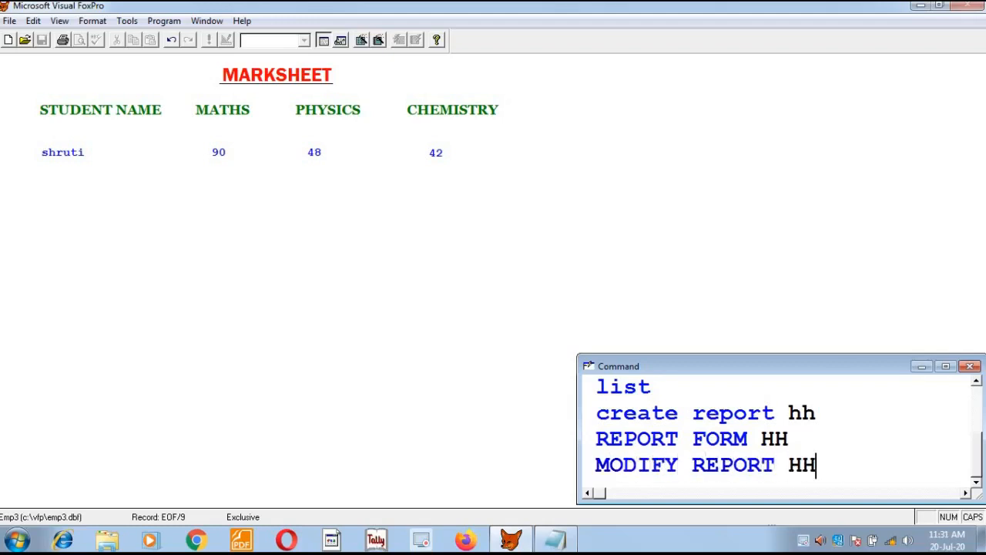
key("Return")
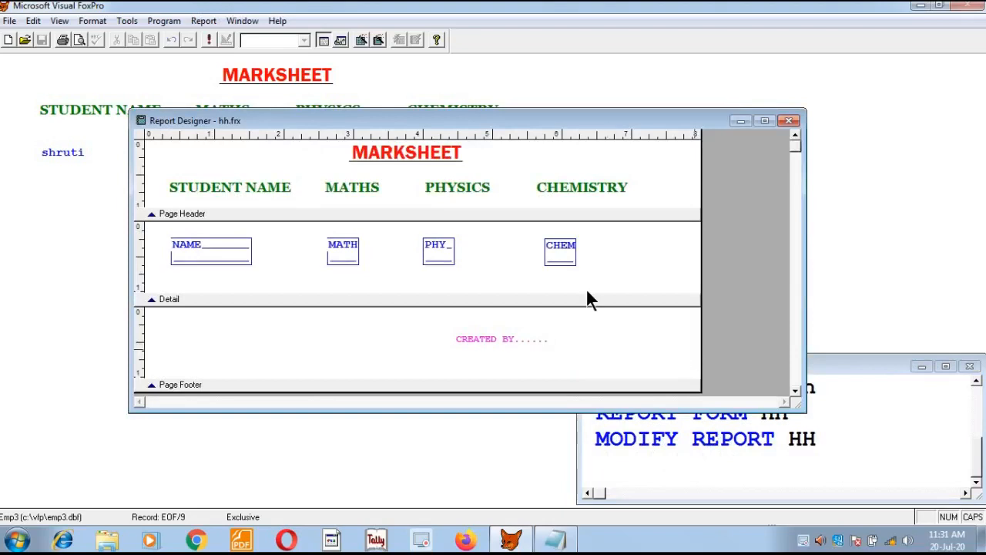
left_click_drag(355, 297, 358, 276)
Move the NAME, MATHS, PHY and CHEM fields together up to near the upper edge of the Detail band
left_click(344, 250)
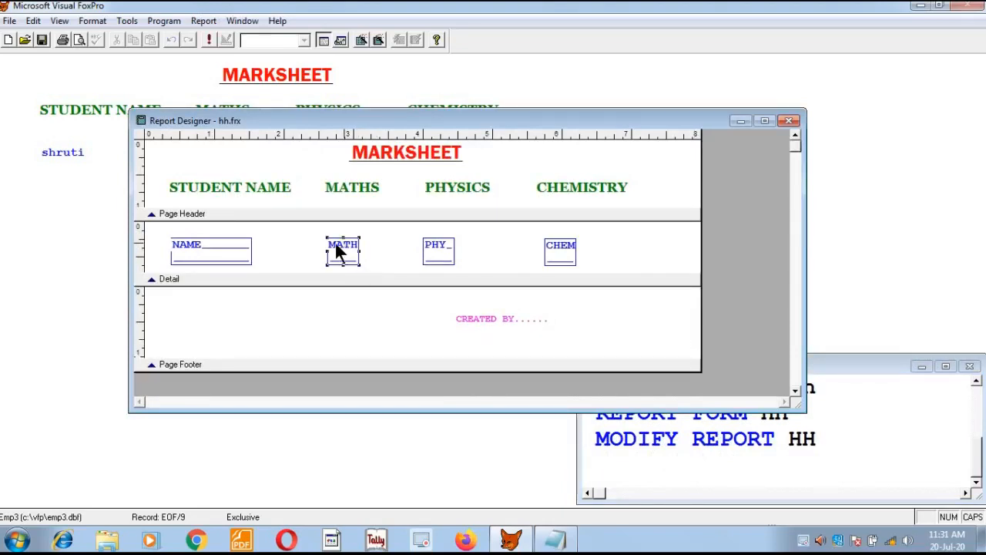
left_click(226, 252, "shift")
left_click(435, 255, "shift")
left_click(567, 258, "shift")
key("Up")
key("Up")
key("Up")
key("Up")
key("Up")
key("Up")
key("Up")
key("Up")
key("Up")
key("Up")
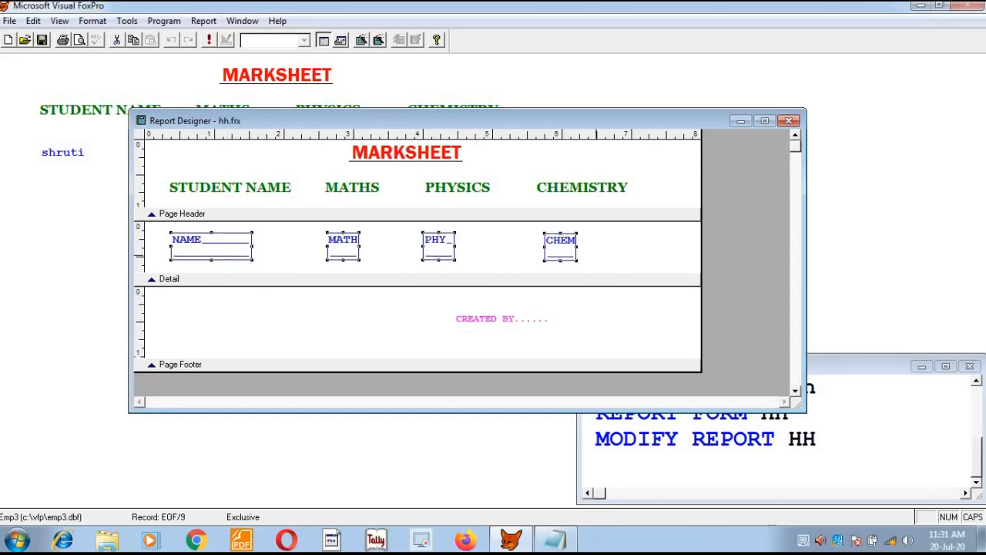
key("Up")
key("Up")
key("Up")
key("Up")
key("Up")
key("Up")
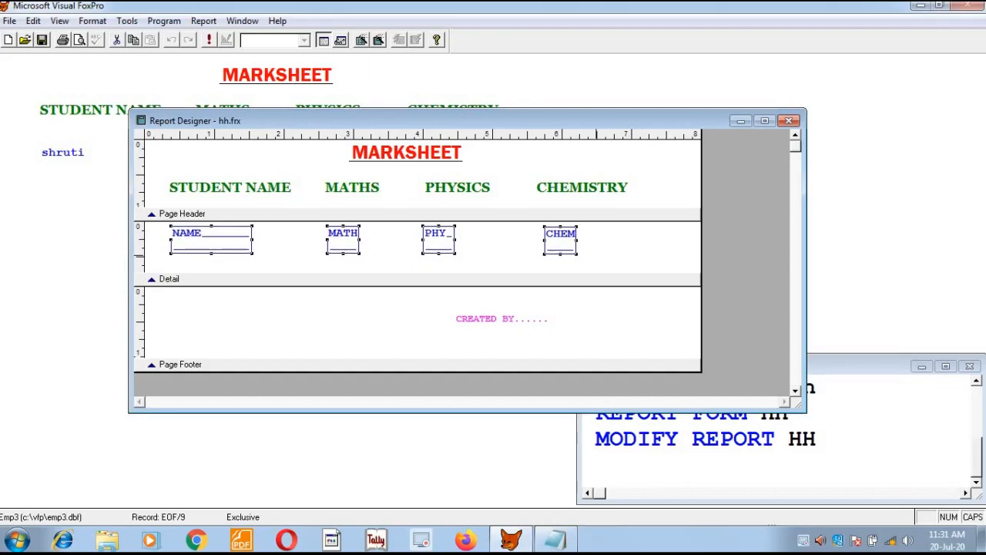
Shift the four selected detail fields slightly right beneath their headings and nudge them up a little more
key("Right")
key("Right")
key("Right")
key("Right")
key("Right")
key("Right")
key("Right")
key("Right")
key("Right")
key("Right")
key("Right")
key("Right")
key("Right")
key("Right")
key("Right")
key("Right")
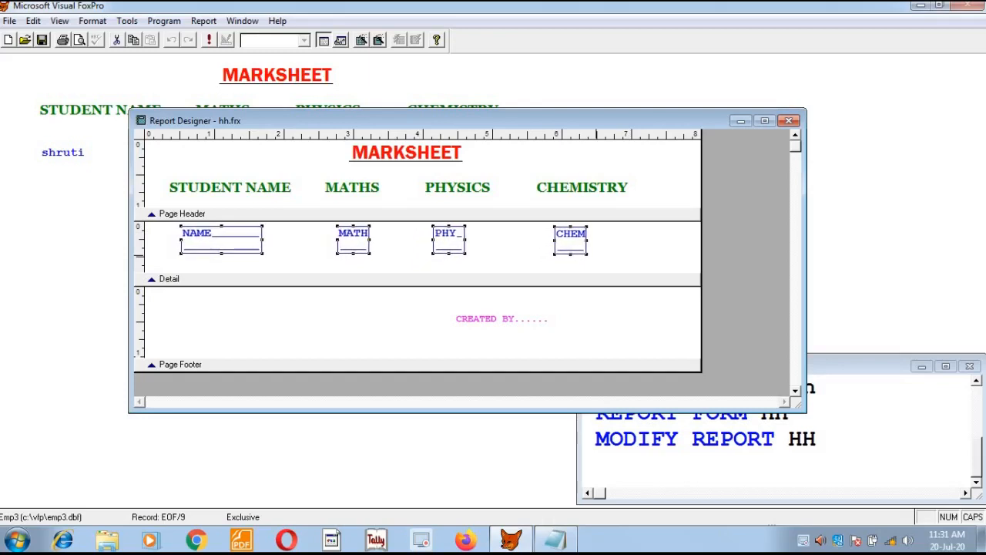
key("Right")
key("Right")
key("Right")
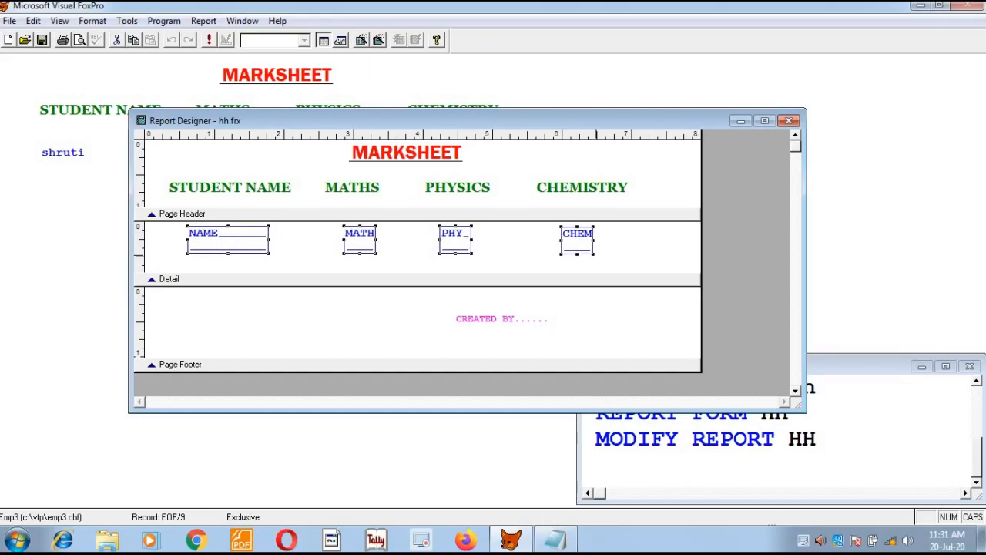
key("Left")
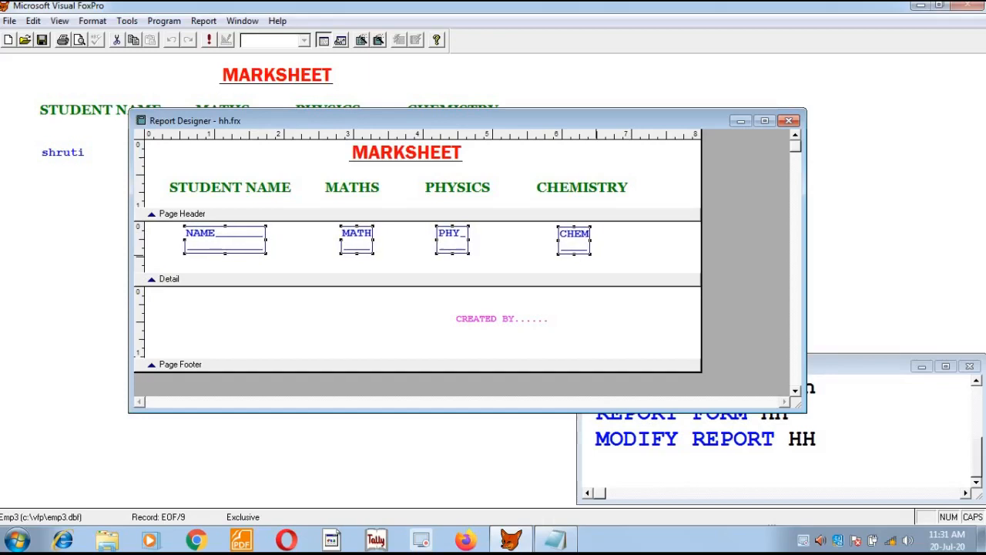
key("Up")
key("Up")
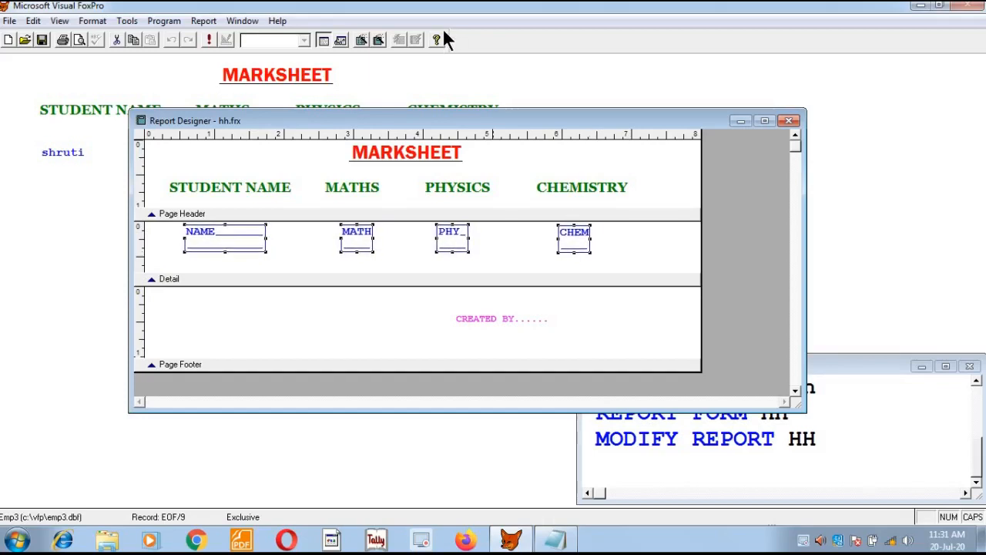
Shorten the Detail and Page Footer bands, and save and close the report
left_click_drag(380, 279, 380, 265)
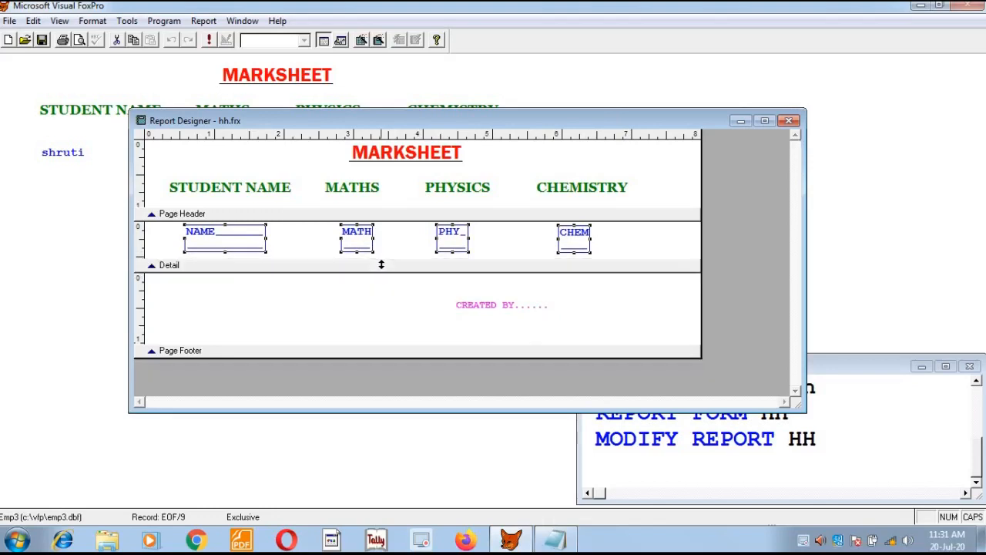
left_click_drag(387, 351, 393, 333)
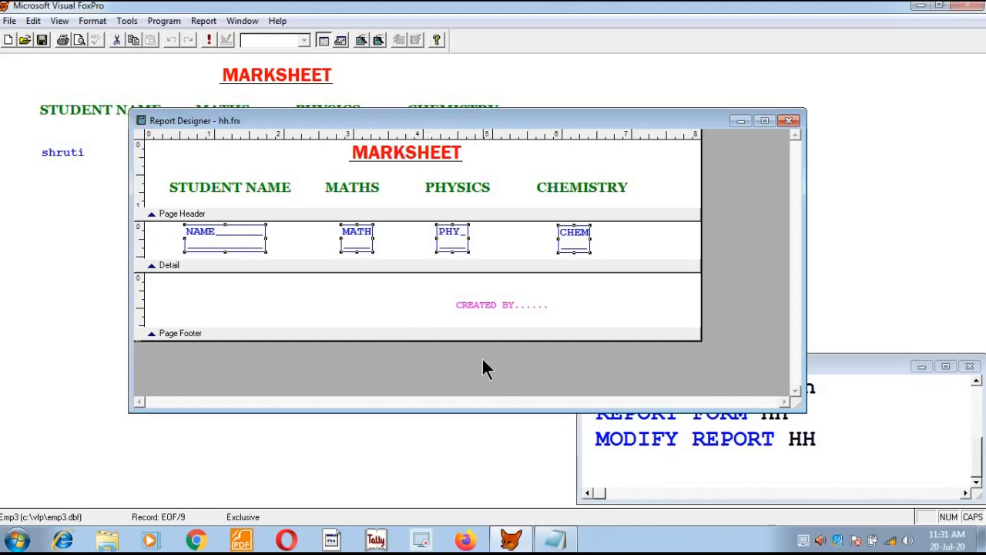
key("ctrl+w")
Rerun the earlier REPORT FORM HH command to output the revised marksheet
key("Up")
key("Up")
key("Up")
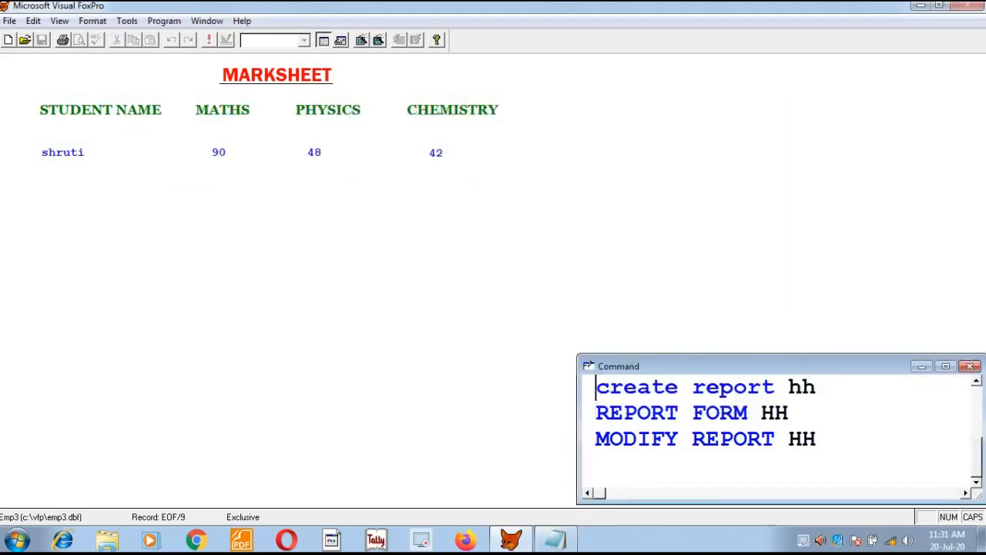
key("Down")
key("Return")
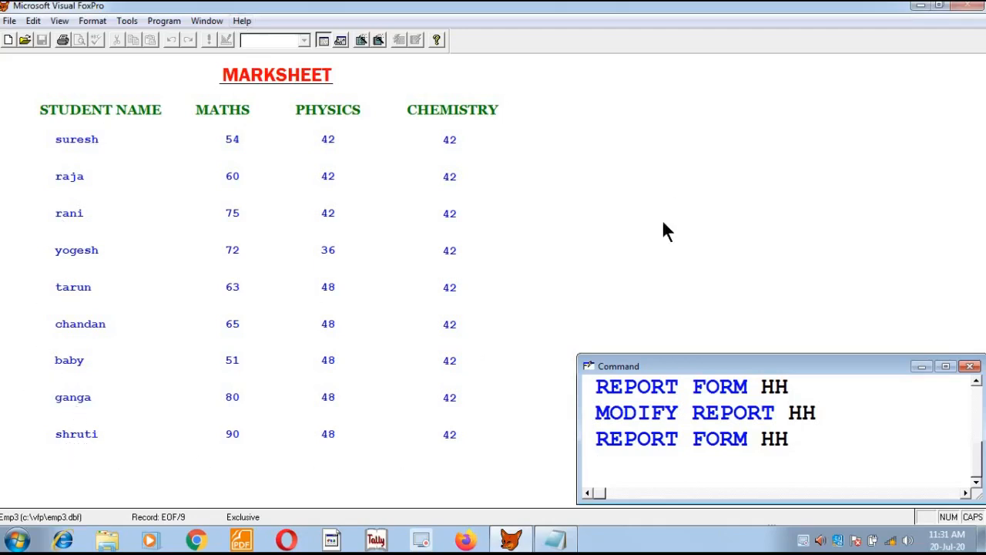
Reopen the report with MODIFY REPORT HH, tighten the Detail band to just below the fields, and save it
left_click(639, 417)
key("Return")
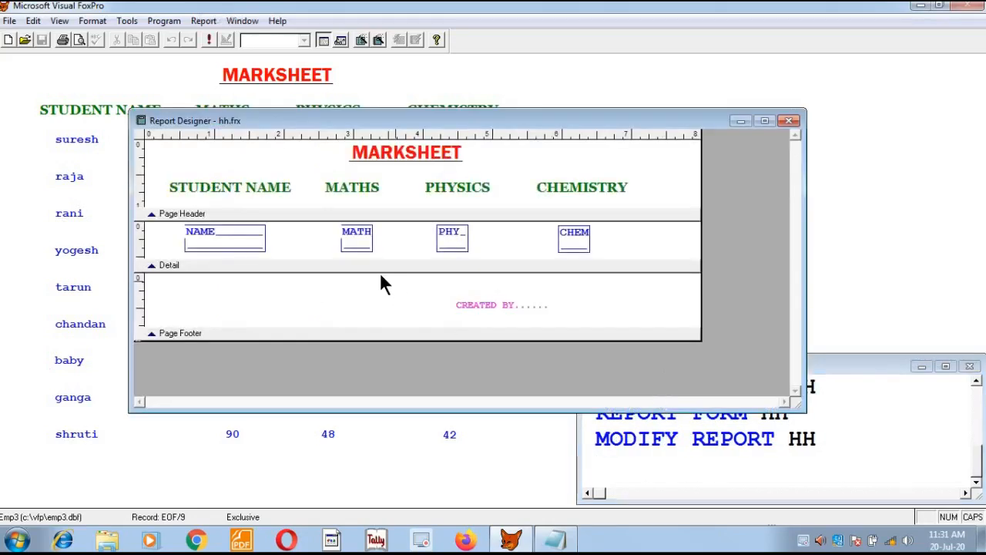
left_click_drag(368, 265, 371, 260)
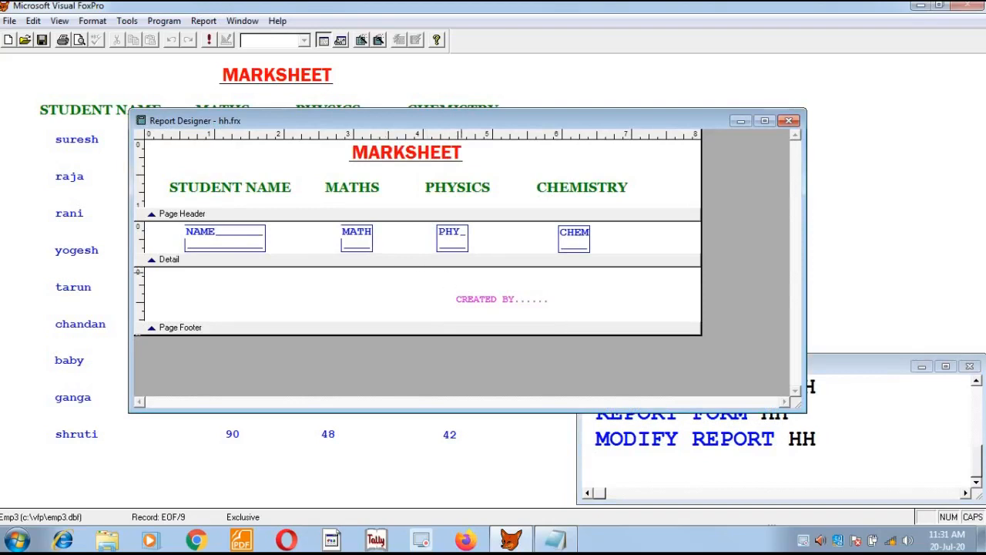
key("ctrl+w")
Rerun the earlier REPORT FORM HH command to output the marksheet with the tightened rows
key("Up")
key("Up")
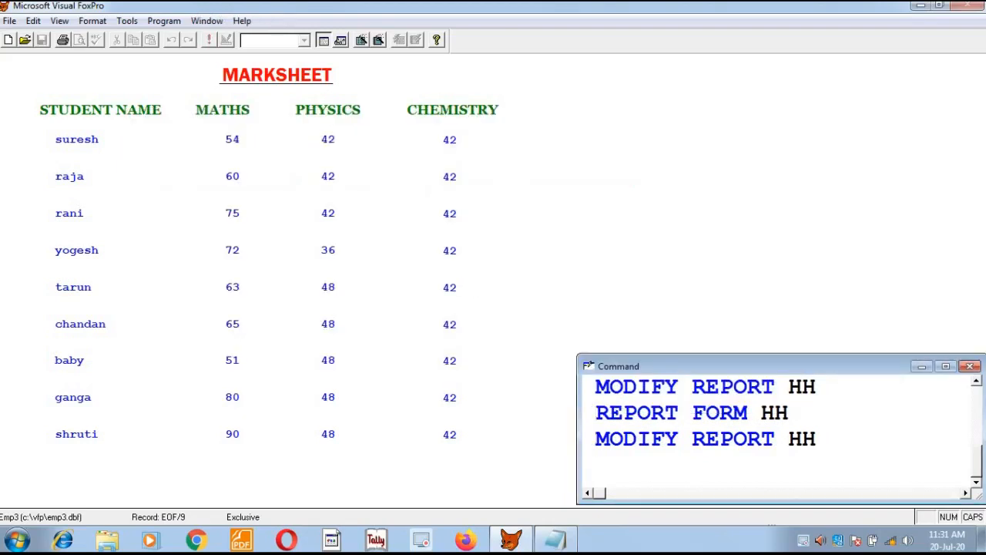
key("Return")
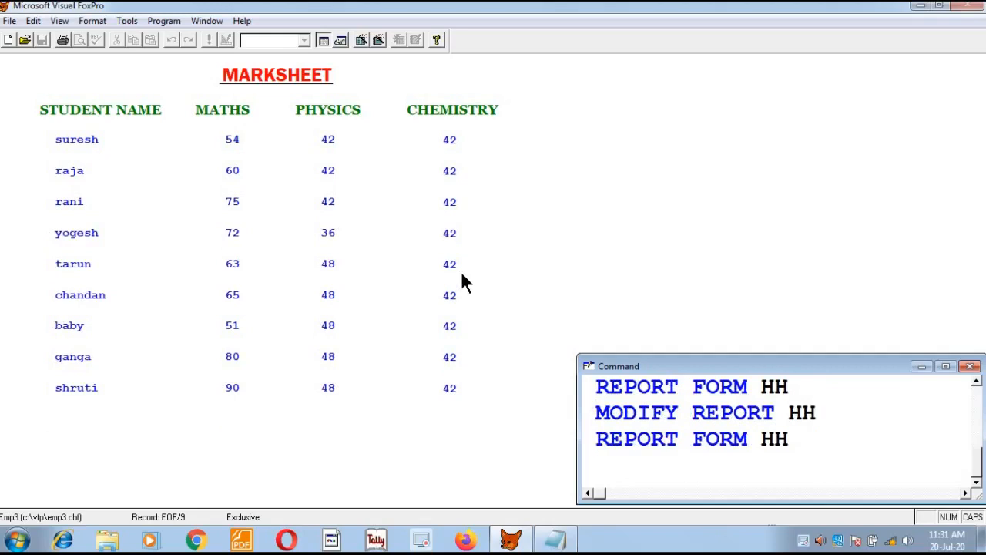
key("alt+Tab")
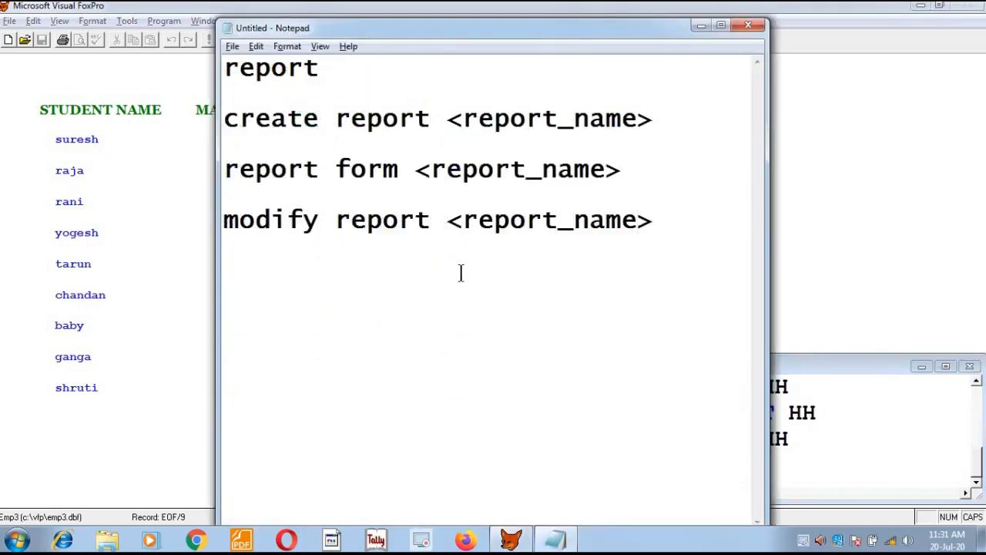
key("alt+Tab")
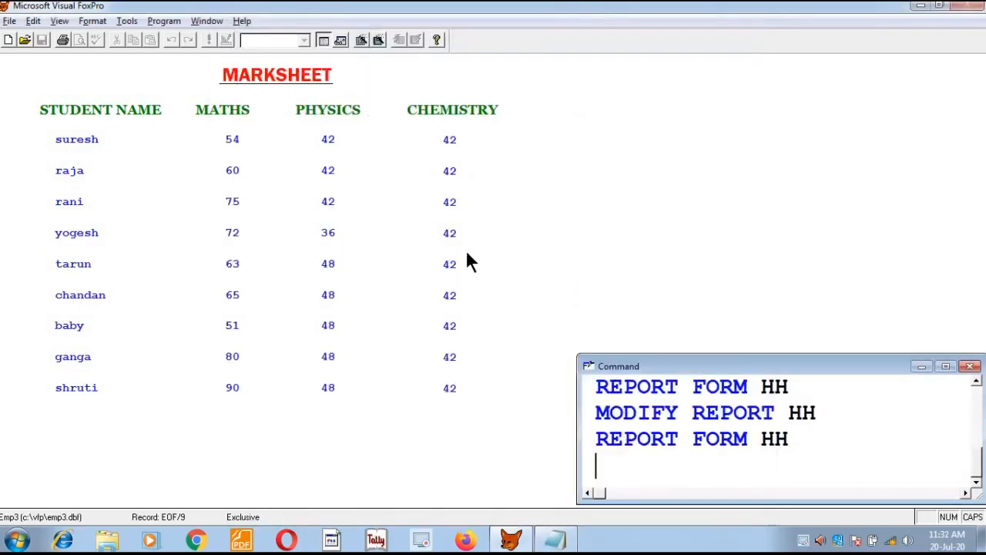
Reopen the report by rerunning MODIFY REPORT HH and show the Report Controls toolbar
key("Up")
key("Up")
key("Return")
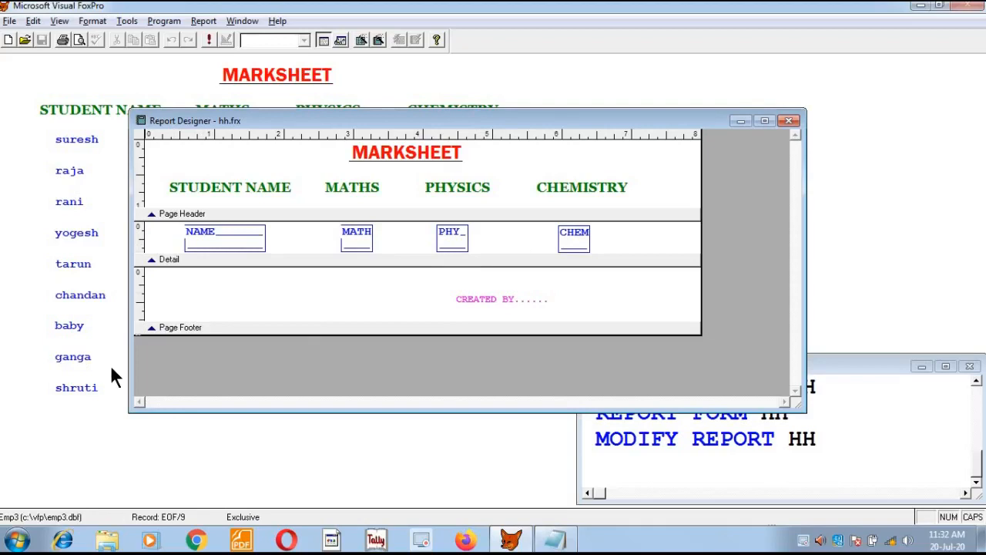
left_click(60, 23)
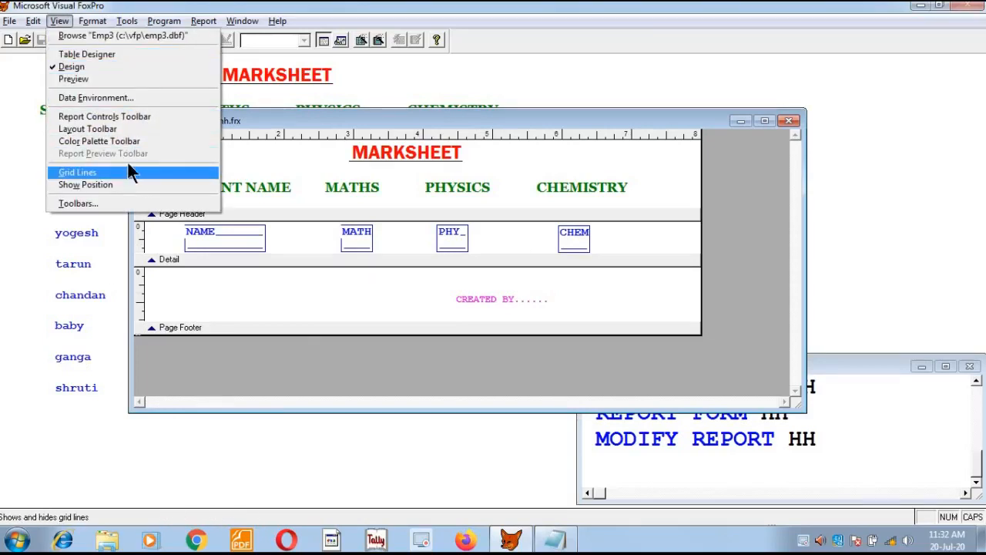
left_click(133, 120)
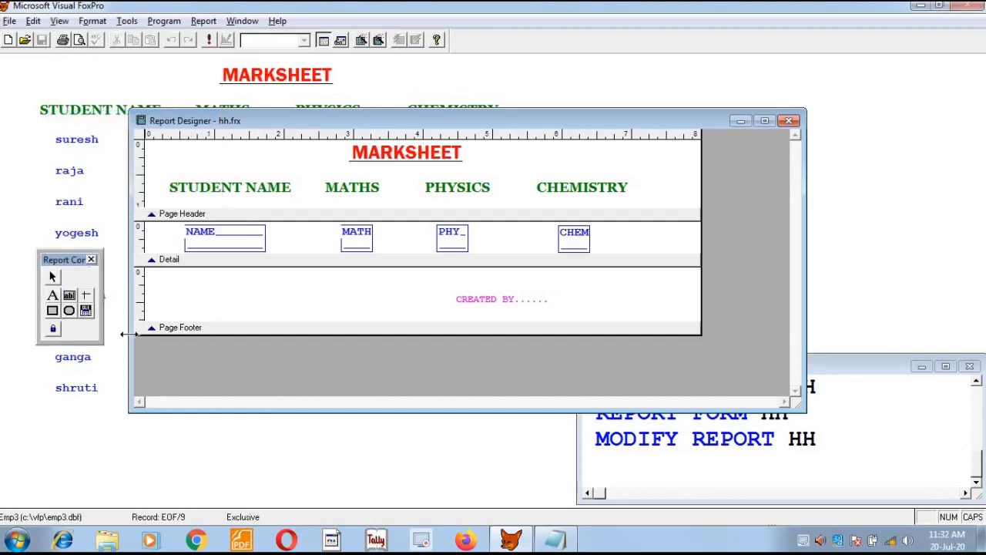
Draw three vertical lines in the Detail band between the NAME, MATH, PHY and CHEM fields, and save and close the report
left_click(86, 294)
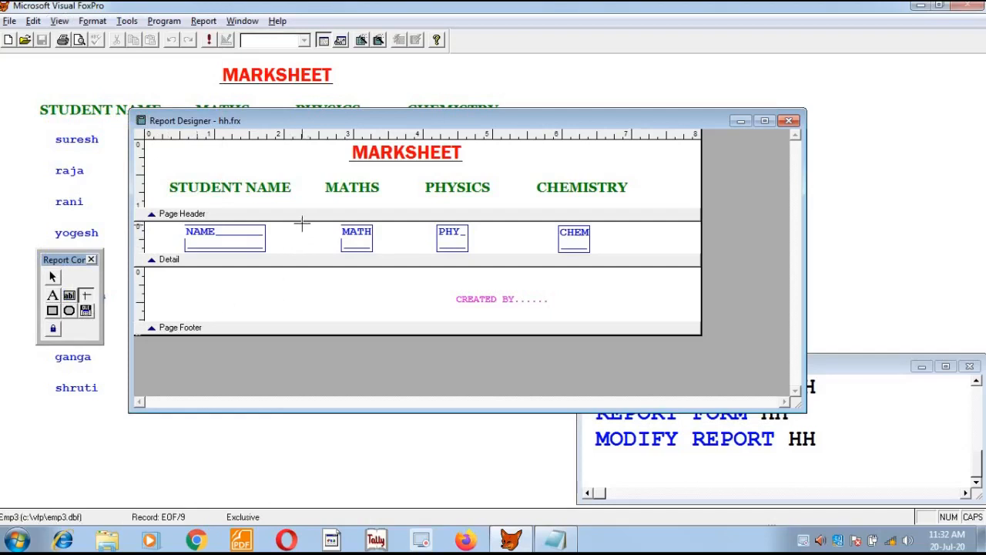
left_click_drag(301, 223, 306, 251)
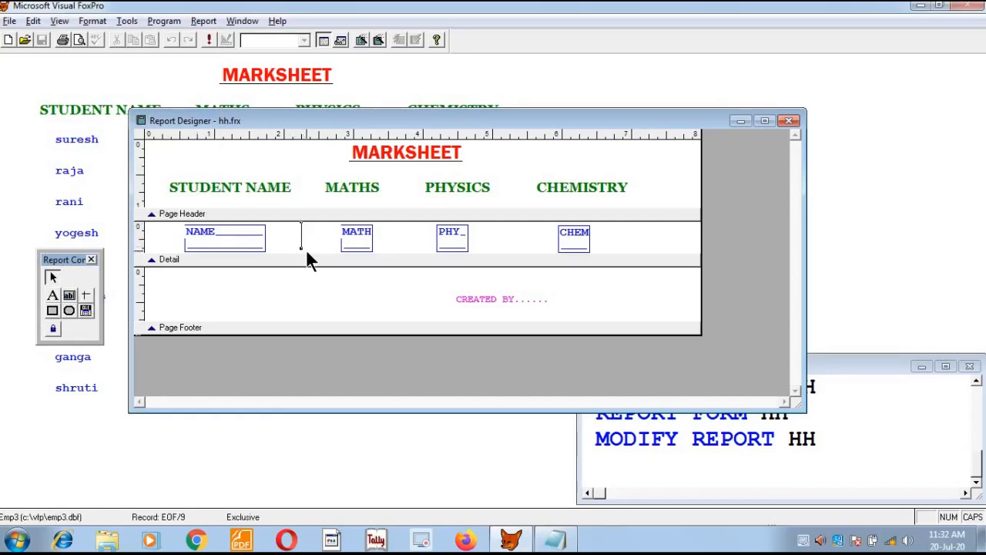
left_click(86, 294)
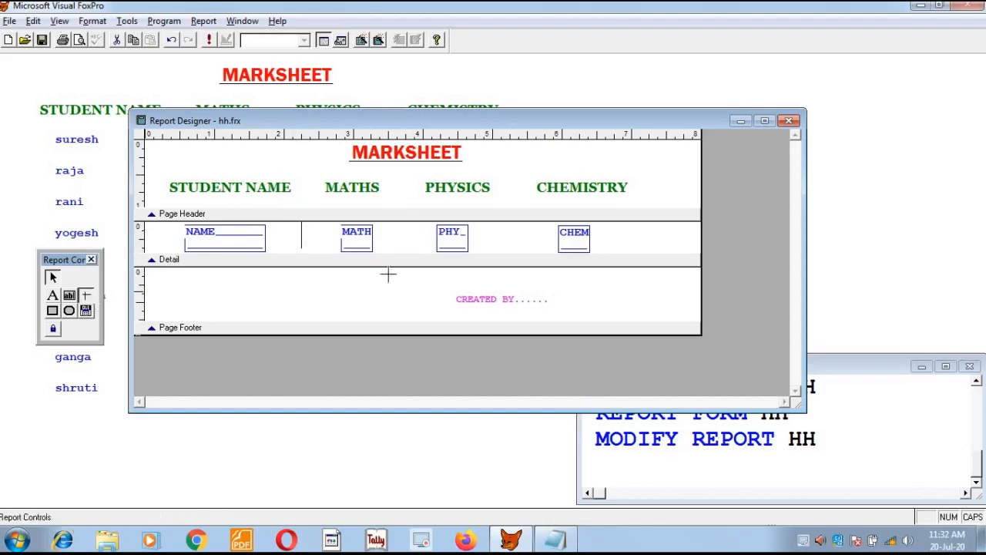
left_click_drag(408, 223, 406, 249)
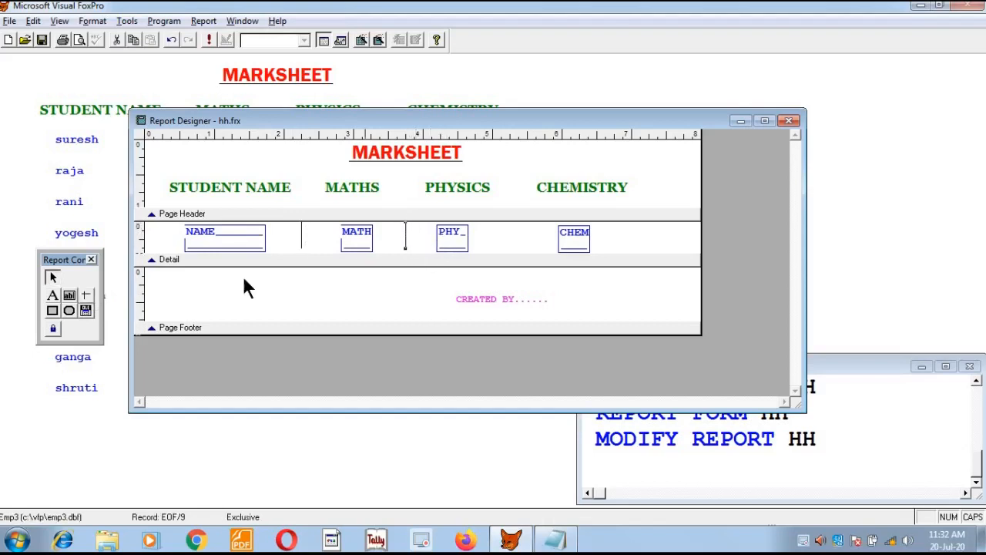
left_click(87, 295)
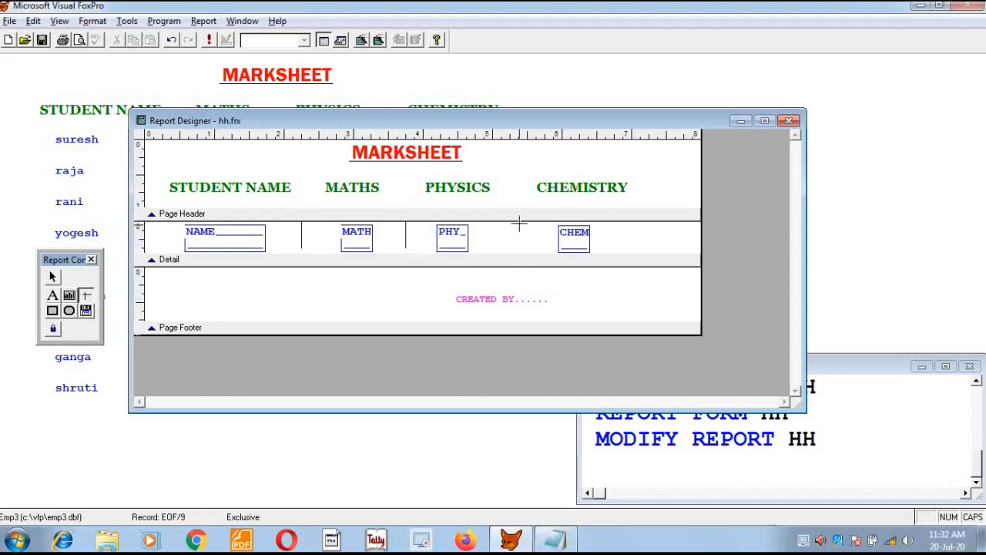
left_click_drag(519, 224, 518, 257)
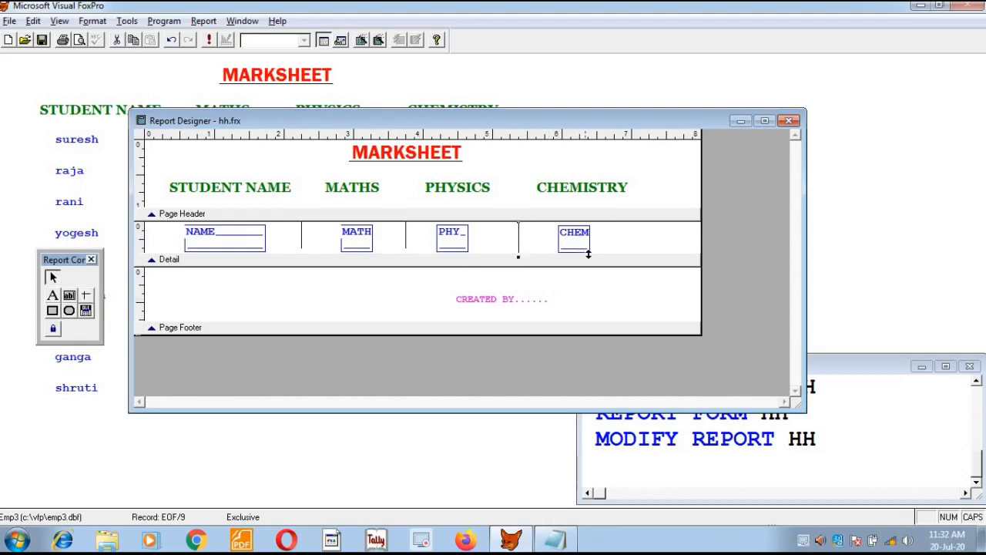
key("ctrl+w")
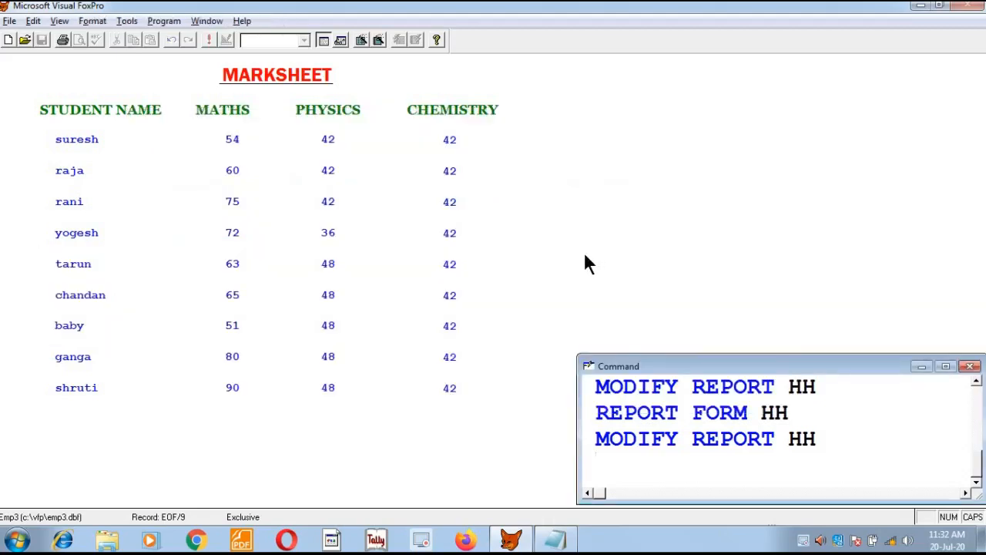
Rerun REPORT FORM HH to output the marksheet with the three column separator lines
key("Up")
key("Up")
key("Return")
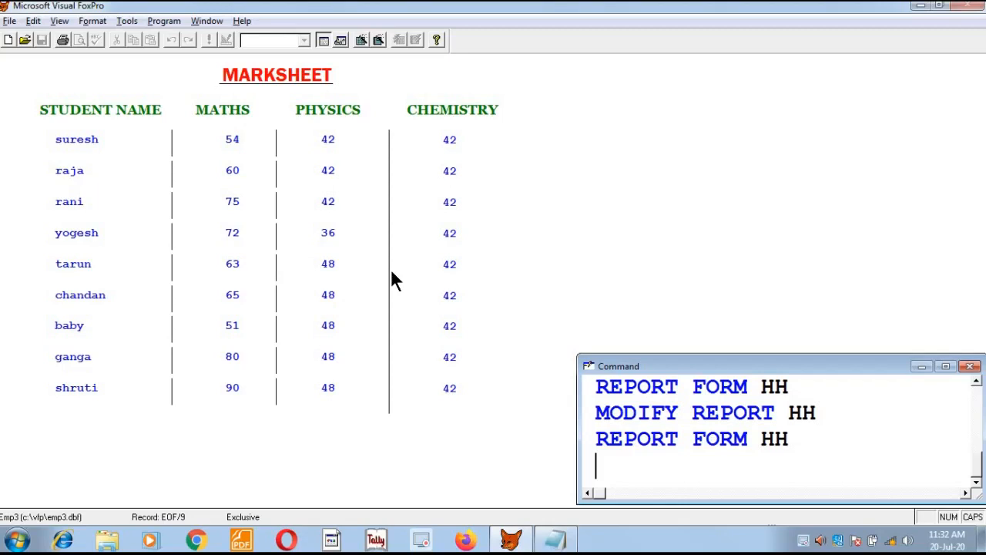
Reopen the report with MODIFY REPORT HH, lengthen the MATH–PHY and NAME–MATH separators to the Detail band's lower edge, and save it
key("Up")
key("Up")
key("Return")
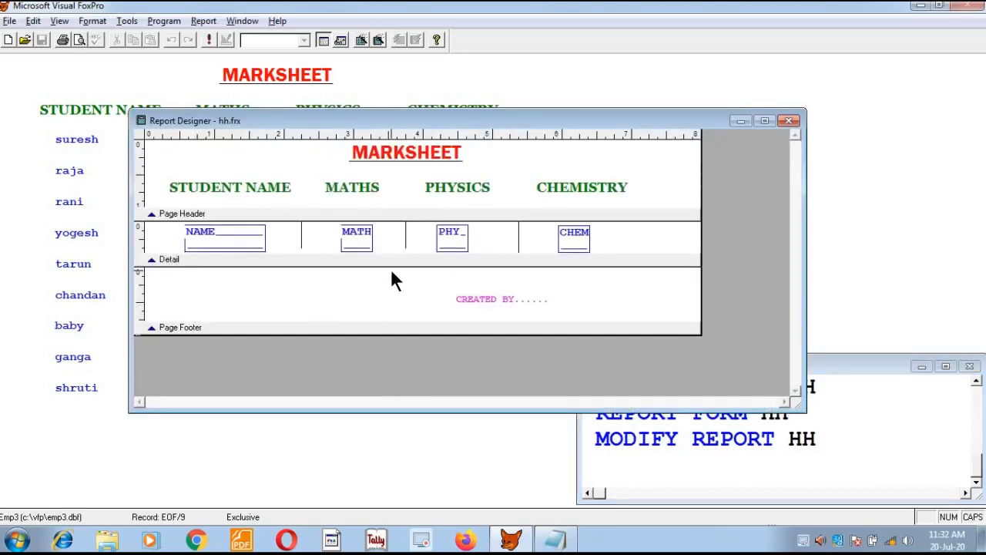
left_click(404, 248)
left_click_drag(405, 248, 405, 254)
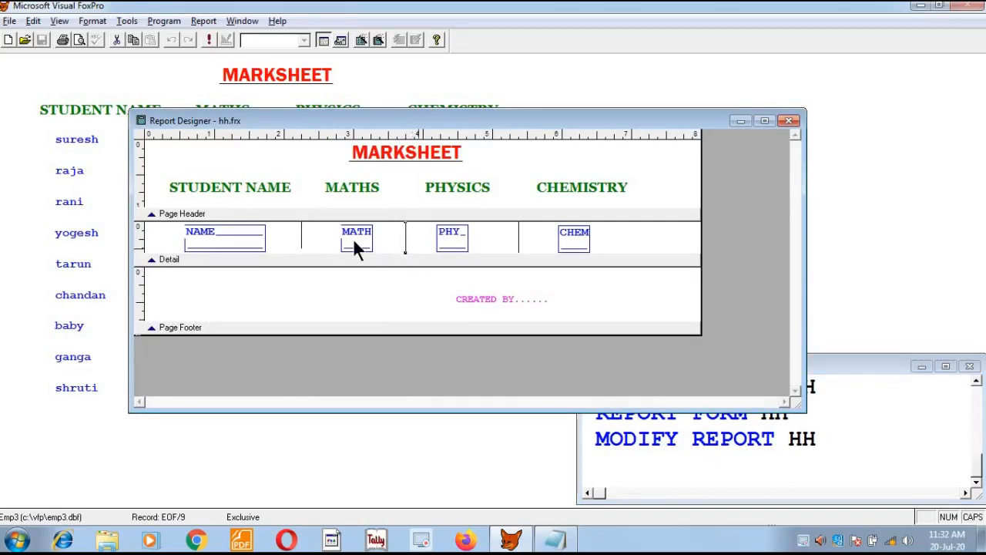
left_click(302, 242)
left_click(301, 242)
left_click_drag(300, 250, 302, 217)
key("ctrl+w")
Rerun REPORT FORM HH to check the lengthened separator lines in the marksheet output
key("Up")
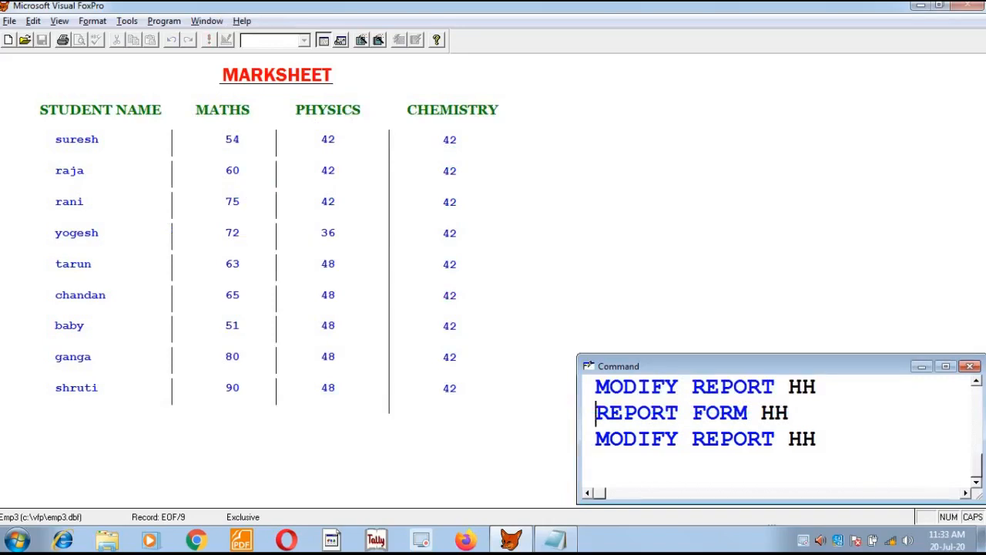
key("Return")
key("alt+Tab")
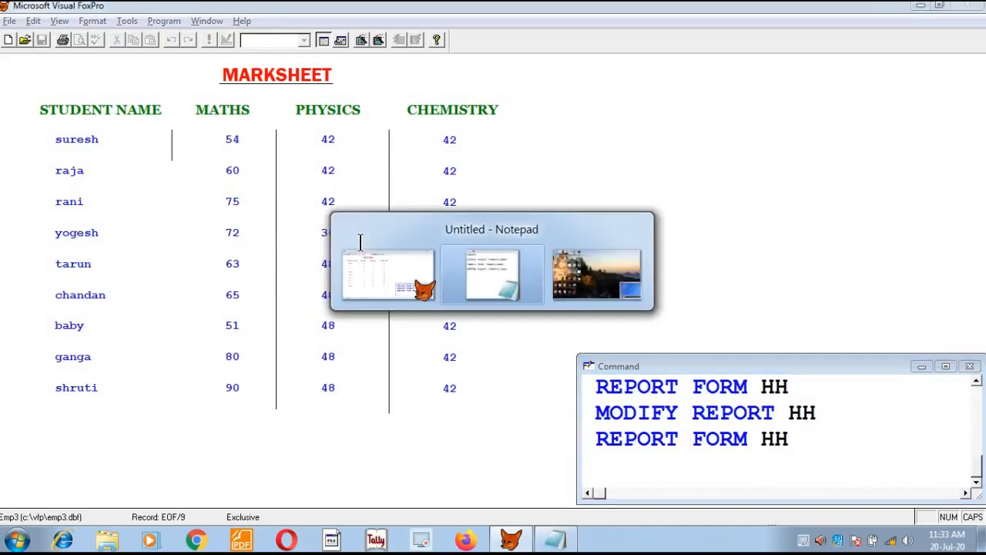
left_click(863, 255)
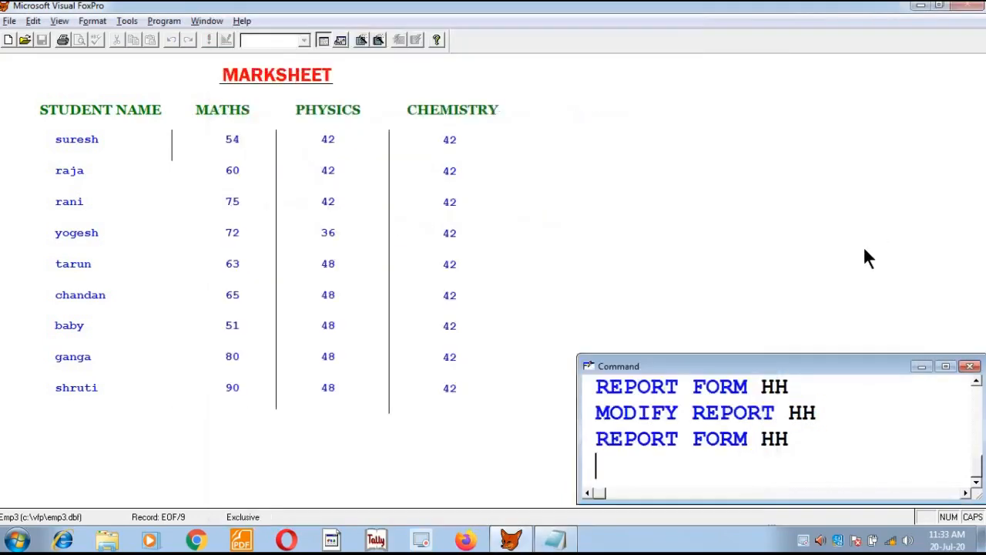
Reopen the report with MODIFY REPORT HH and delete the vertical line between the NAME and MATH fields
left_click(801, 414)
key("Return")
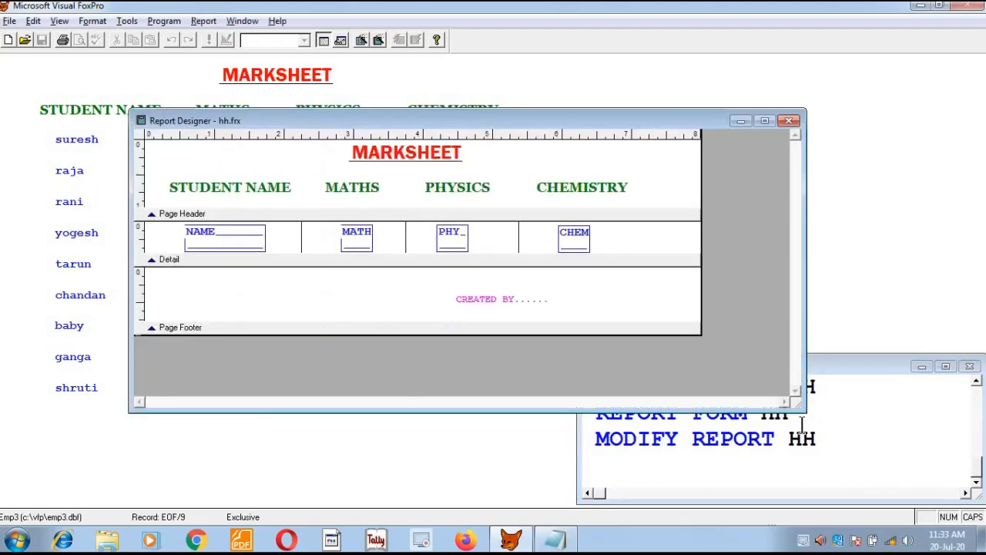
left_click(302, 245)
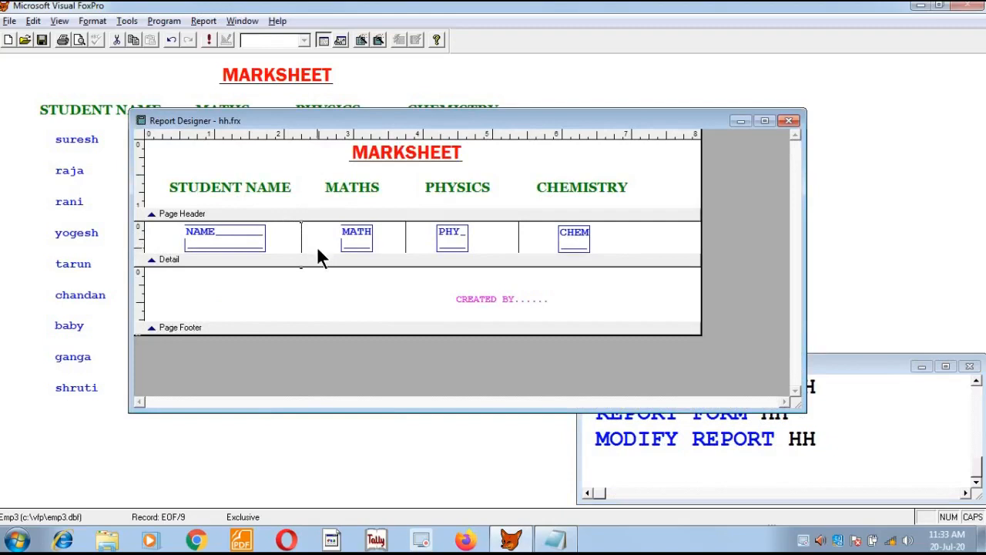
key("Delete")
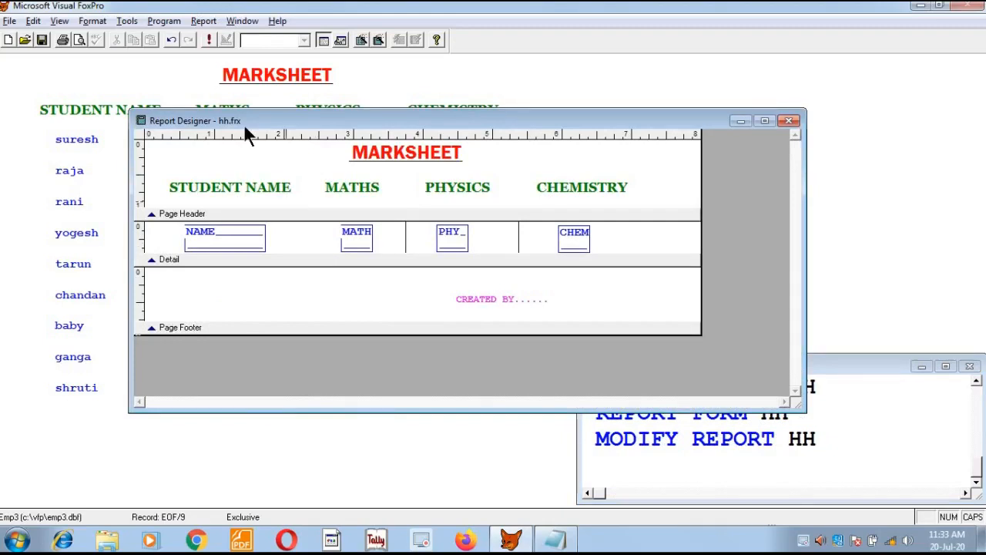
Draw a new vertical line between NAME and MATH spanning the full Detail band height, and save and close the report
left_click(58, 23)
left_click(86, 118)
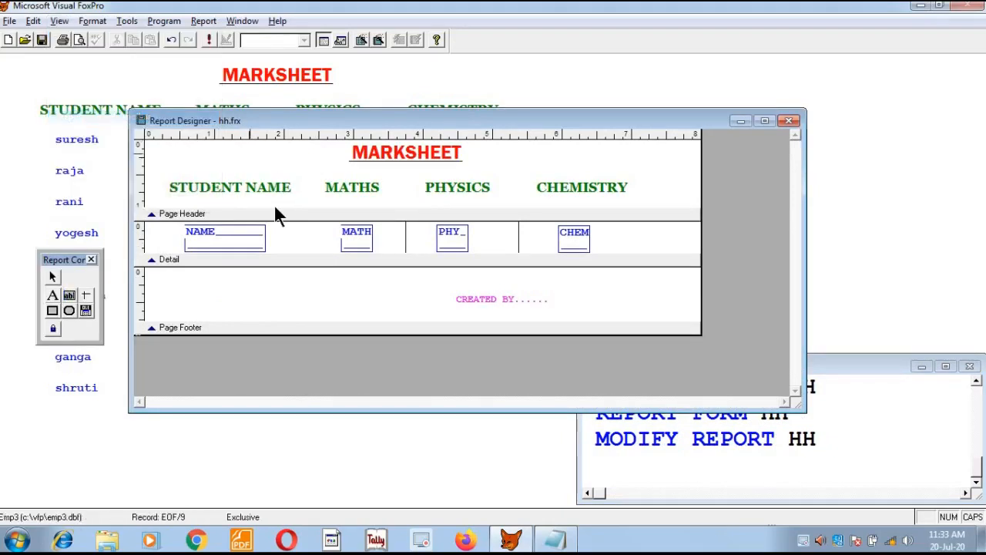
left_click(85, 295)
left_click_drag(309, 221, 309, 249)
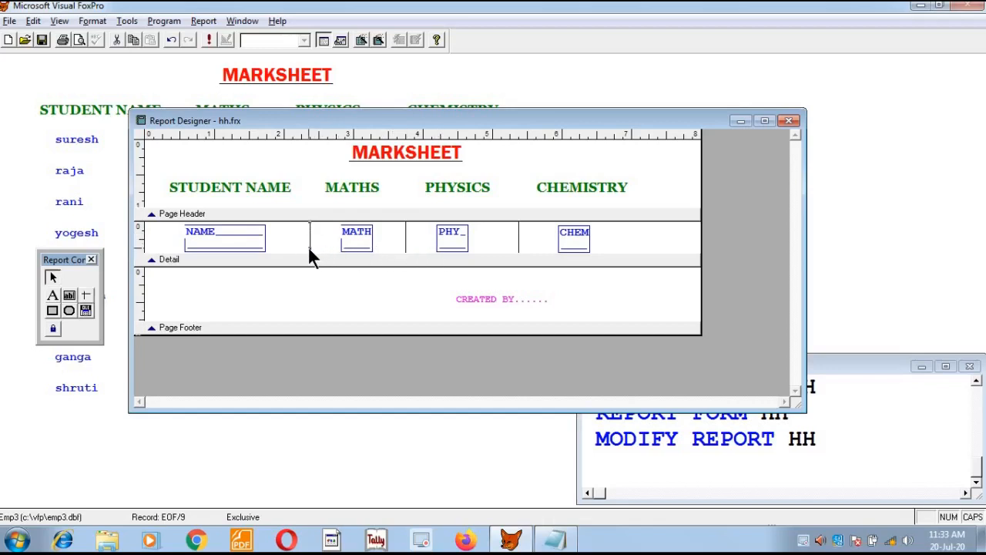
left_click_drag(309, 248, 309, 254)
key("ctrl+w")
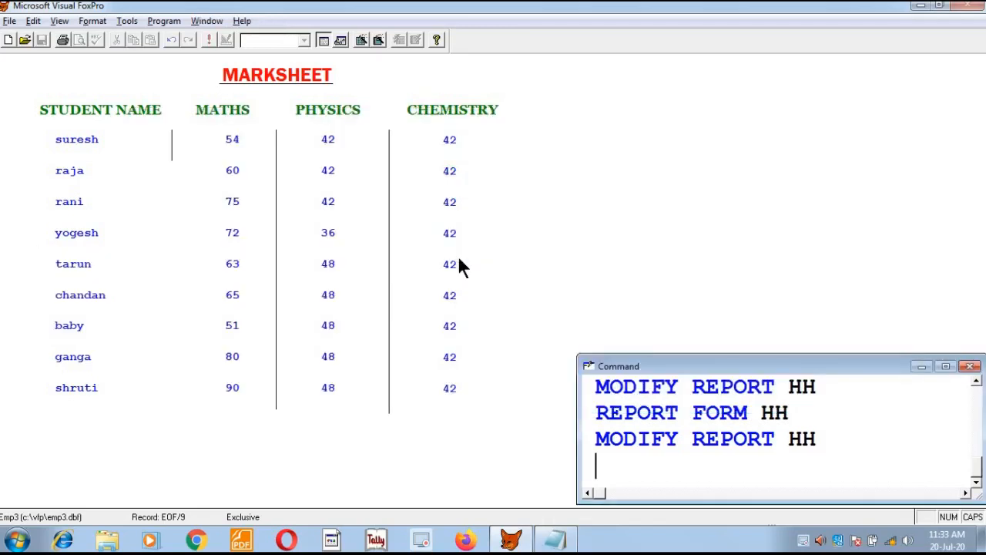
Output the marksheet with the redrawn NAME–MATH separator by rerunning REPORT FORM HH
key("Up")
key("Up")
key("Down")
key("Return")
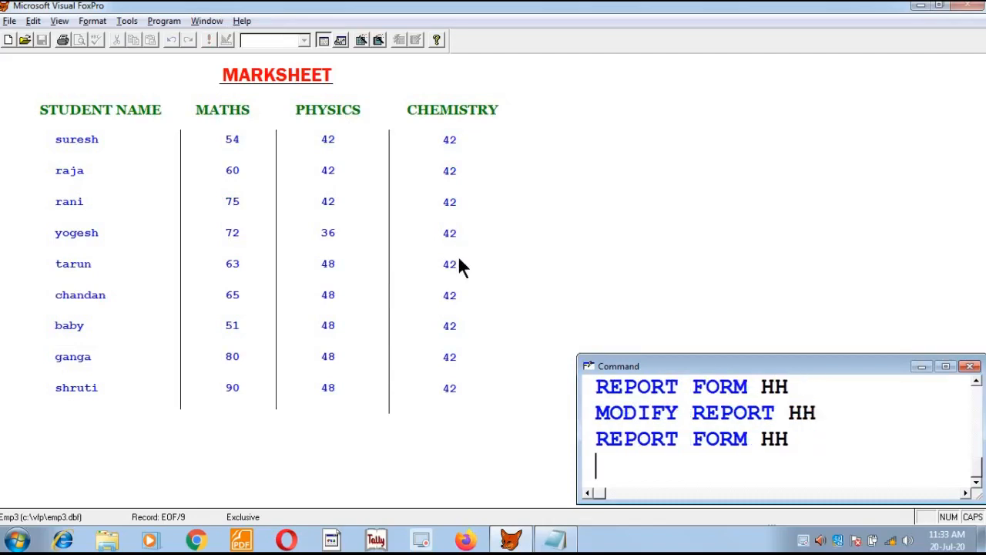
key("alt+Tab")
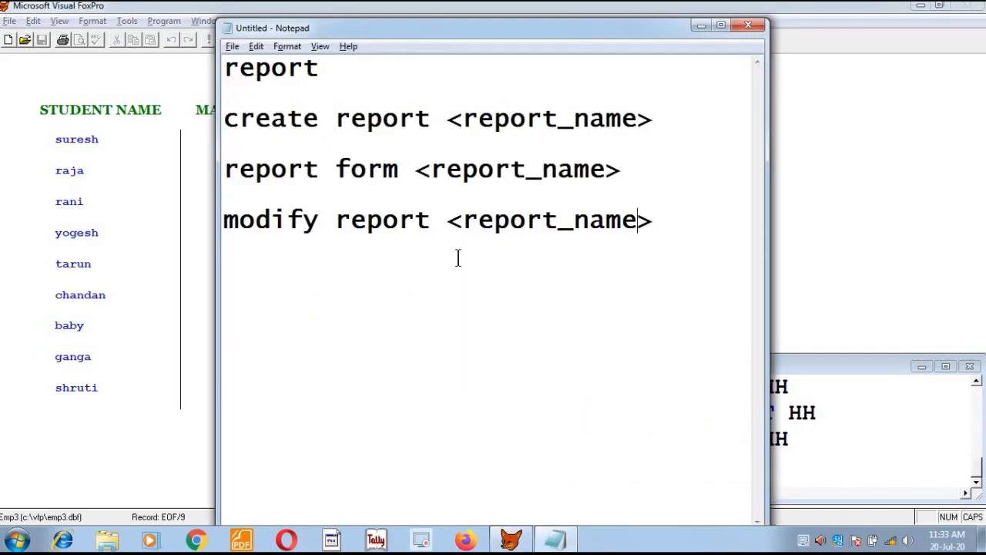
key("alt+Tab")
Rerun MODIFY REPORT HH to reopen the design, and display the Report Controls toolbar again
key("Up")
key("Up")
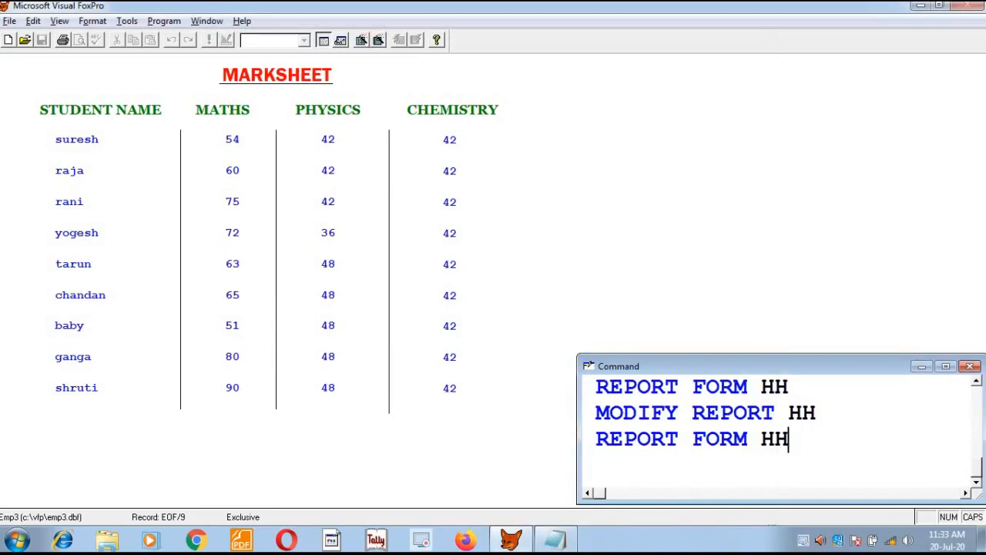
key("Return")
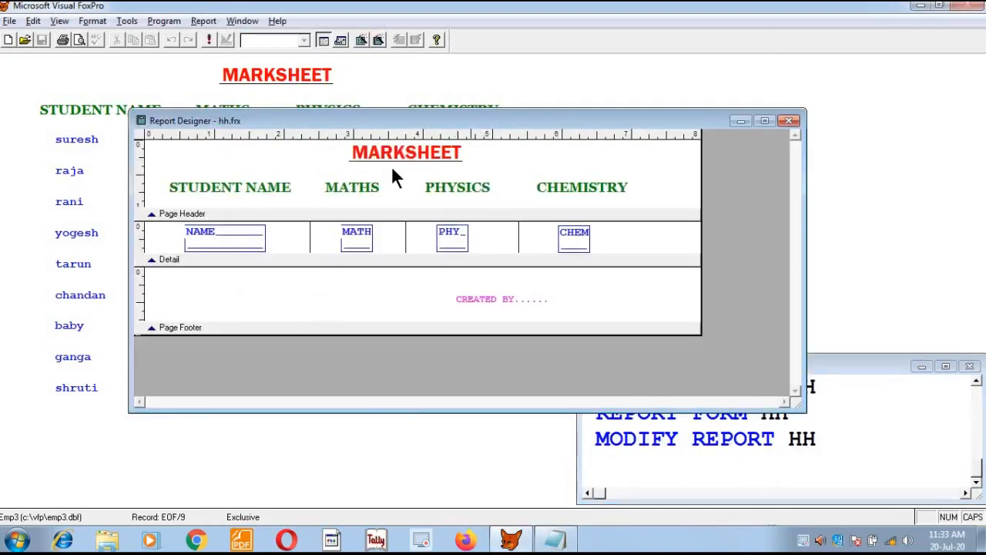
left_click(59, 20)
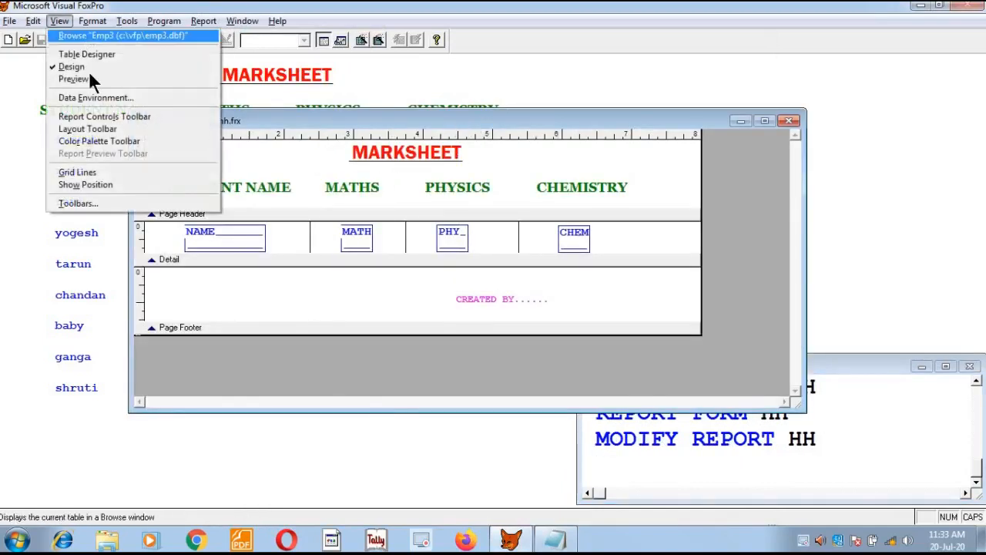
left_click(108, 116)
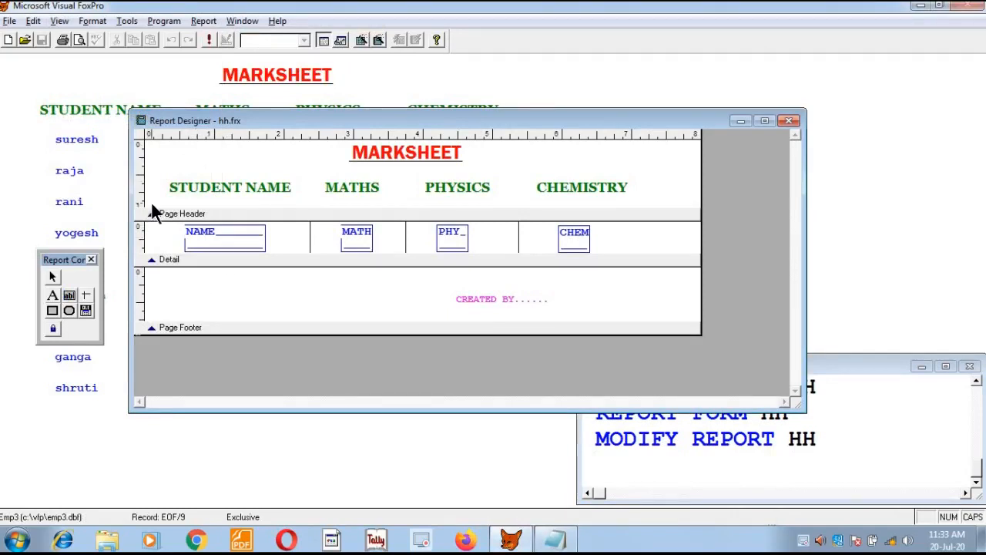
Draw a rounded rectangle around the STUDENT NAME heading in the Page Header band, and save and close the report
left_click(68, 314)
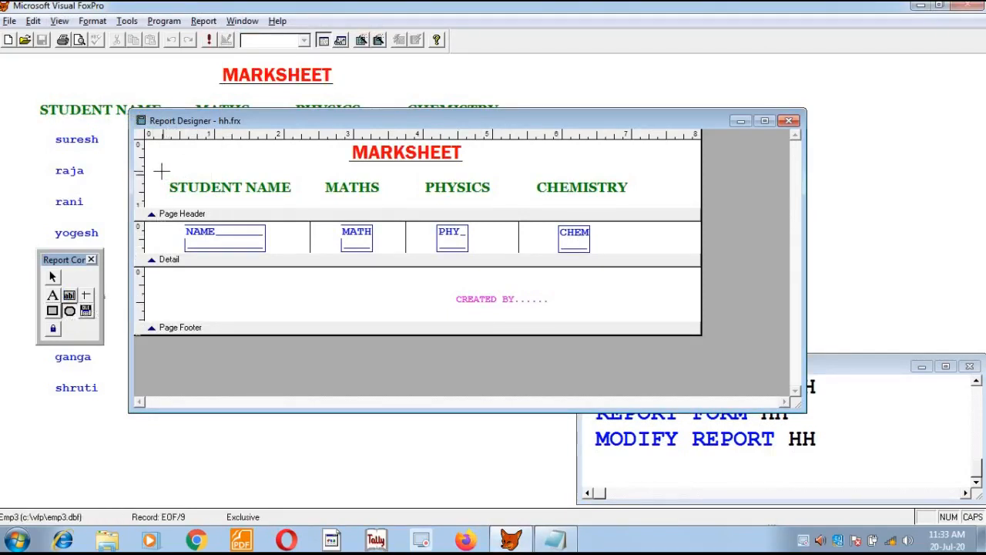
left_click_drag(162, 176, 293, 202)
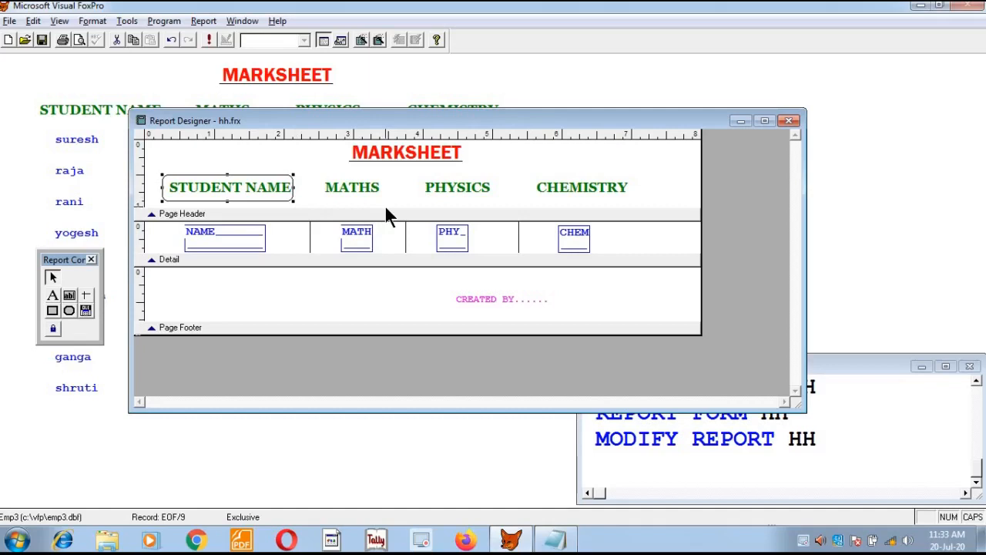
key("ctrl+w")
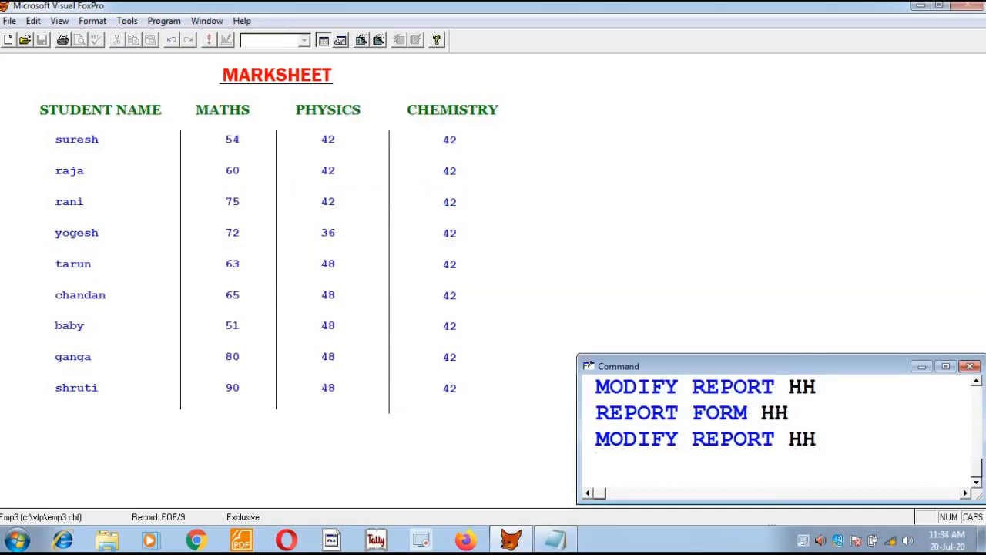
Output the marksheet with the framed STUDENT NAME heading using REPORT FORM HH, and reopen the design with MODIFY REPORT HH
key("Return")
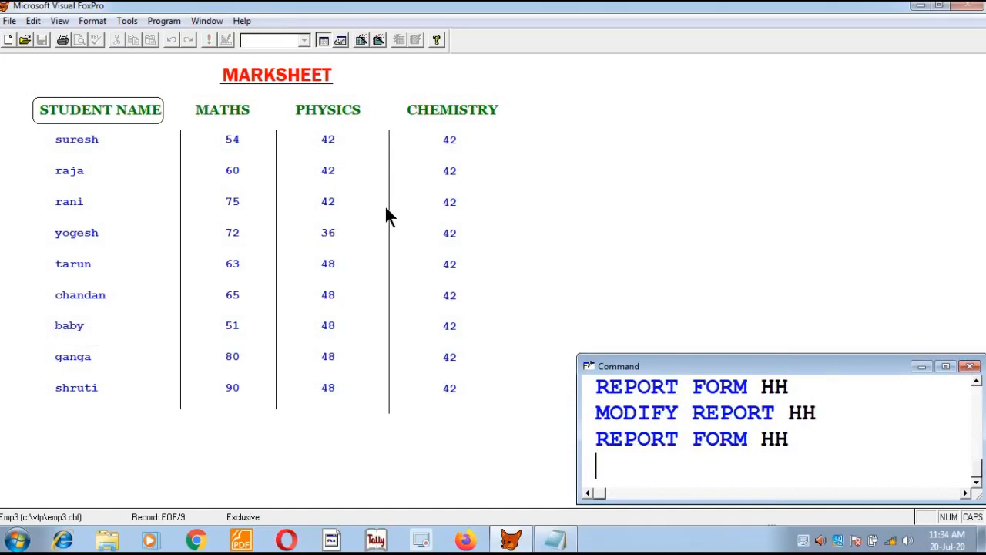
key("Up")
key("Up")
key("Return")
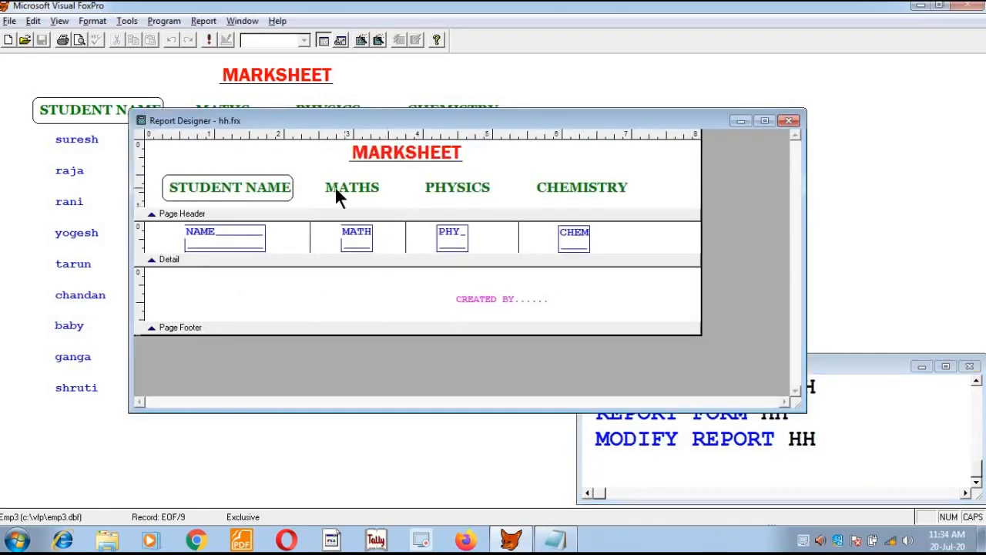
Draw a rounded rectangle around the NAME field in the Detail band, and save and close the report
left_click(59, 21)
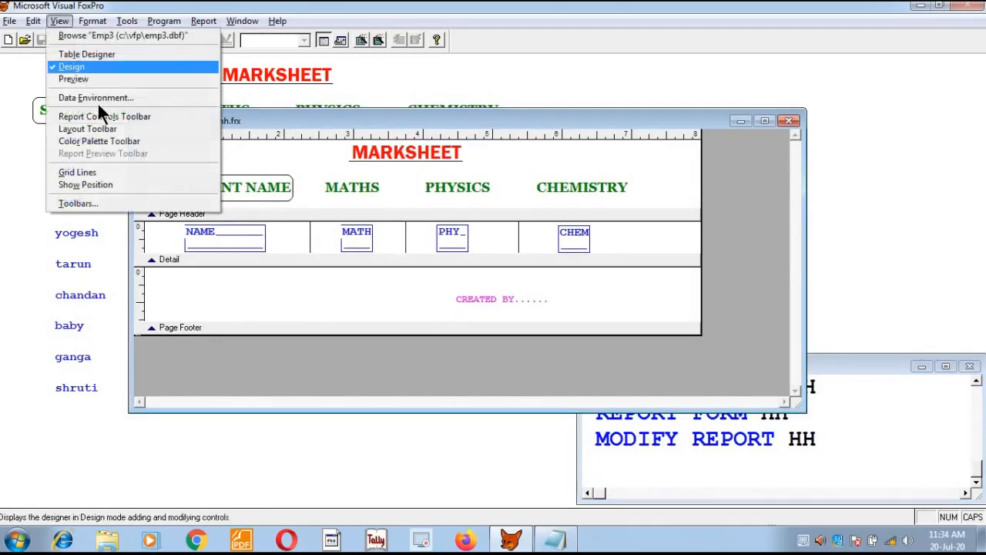
left_click(101, 117)
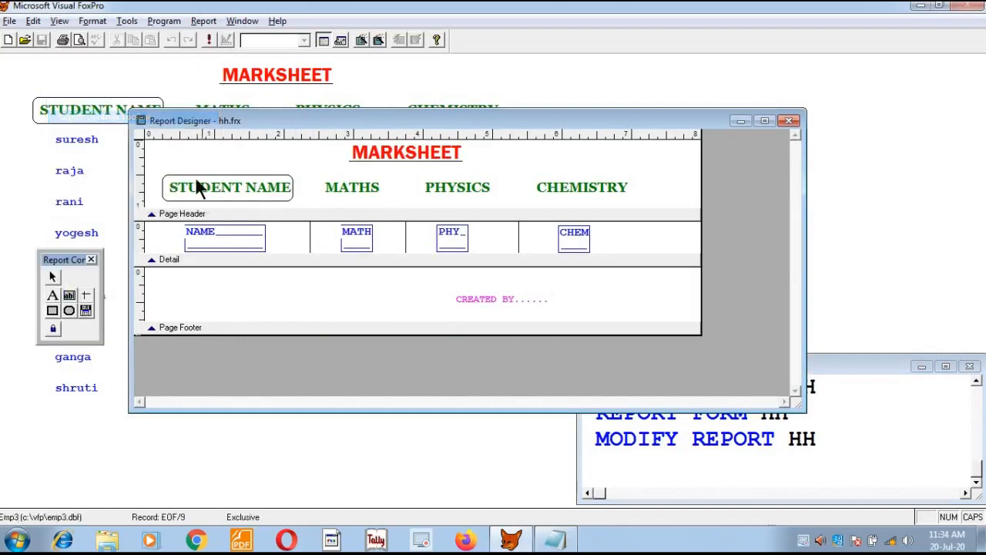
left_click(69, 310)
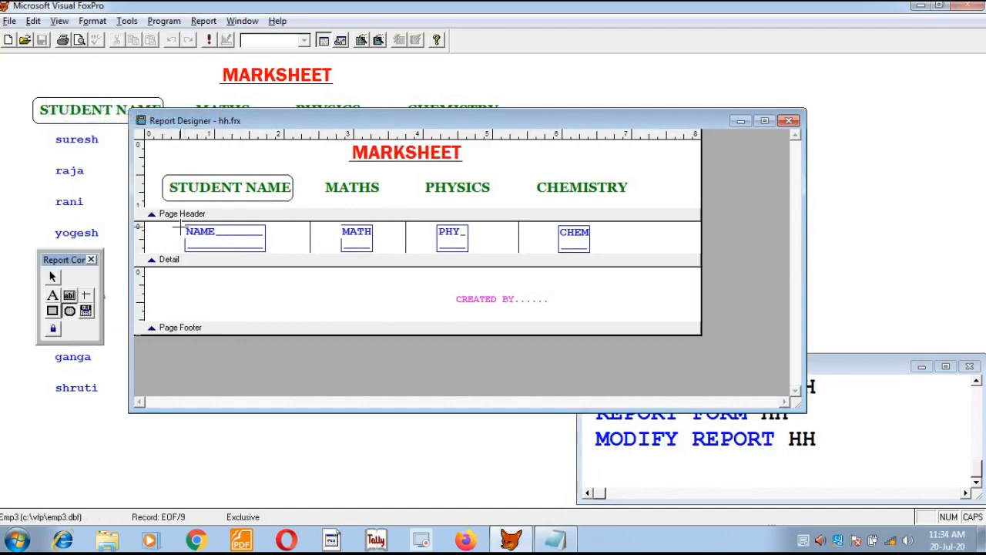
left_click_drag(181, 227, 276, 248)
key("Up")
key("Up")
key("Up")
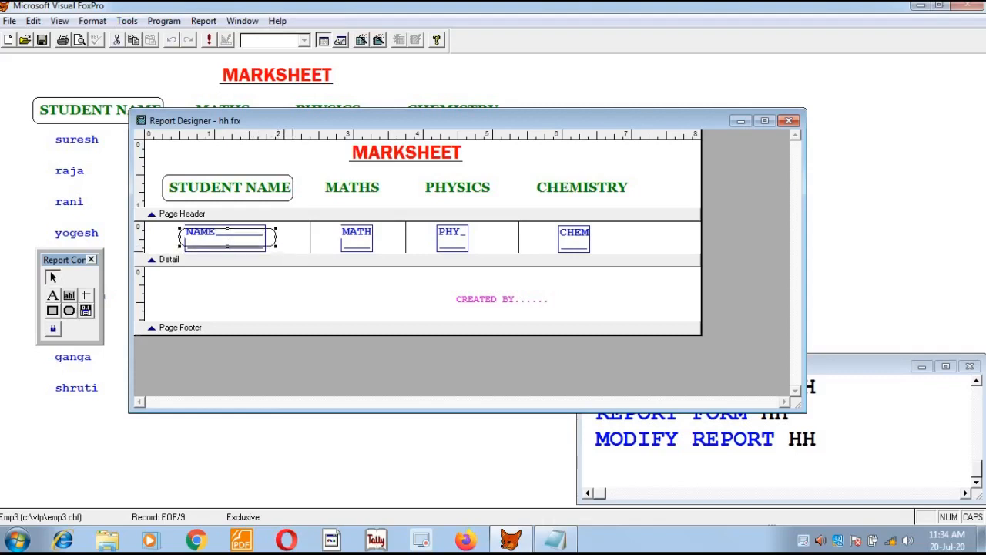
key("ctrl+w")
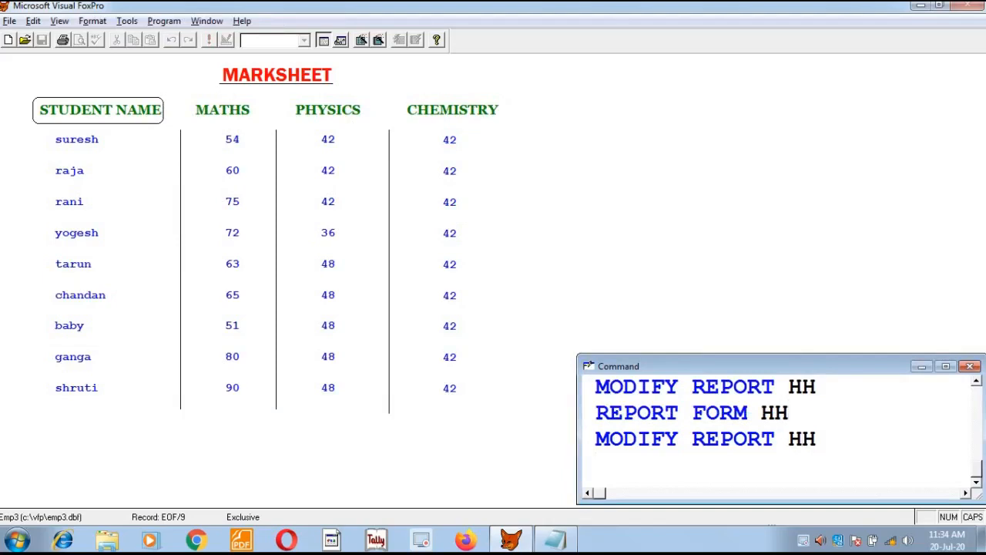
Output the marksheet with framed student names using REPORT FORM HH, and reopen the design with MODIFY REPORT HH
key("Return")
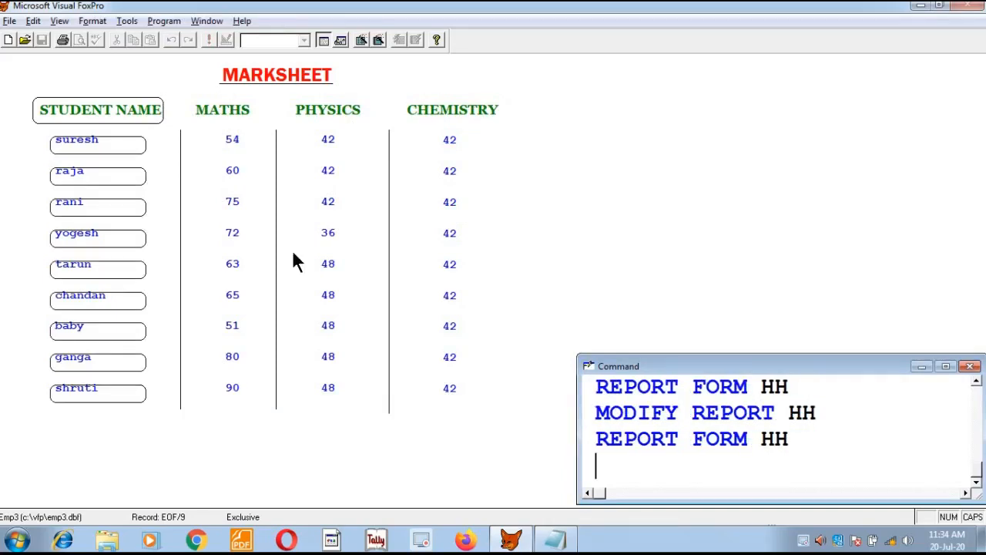
key("Up")
key("Return")
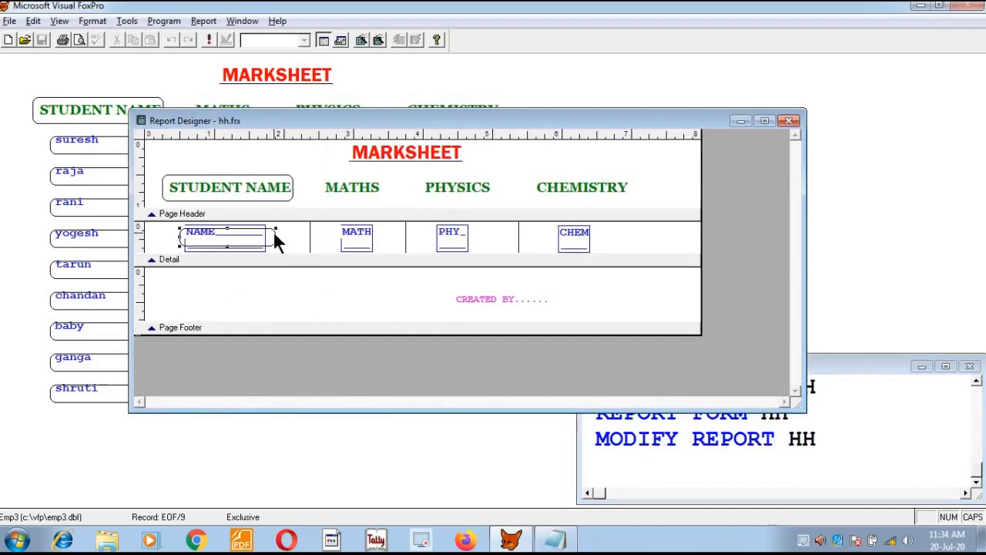
Nudge the rounded rectangle on the NAME field slightly left and up to centre the name vertically in it, and save and close the report
left_click(274, 234)
key("Left")
key("Left")
key("Left")
key("Up")
key("Up")
key("Up")
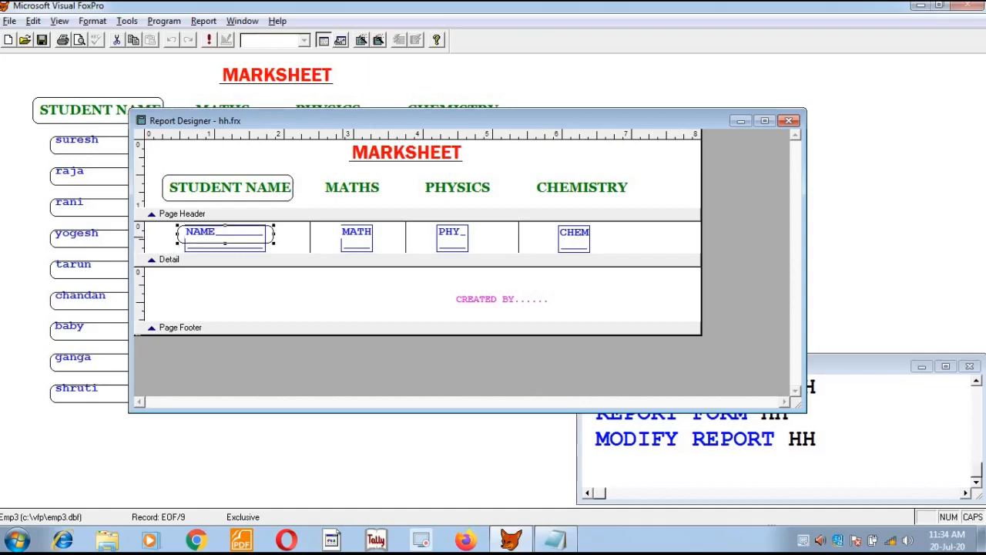
key("Up")
key("Up")
key("Left")
key("Left")
key("Left")
key("ctrl+w")
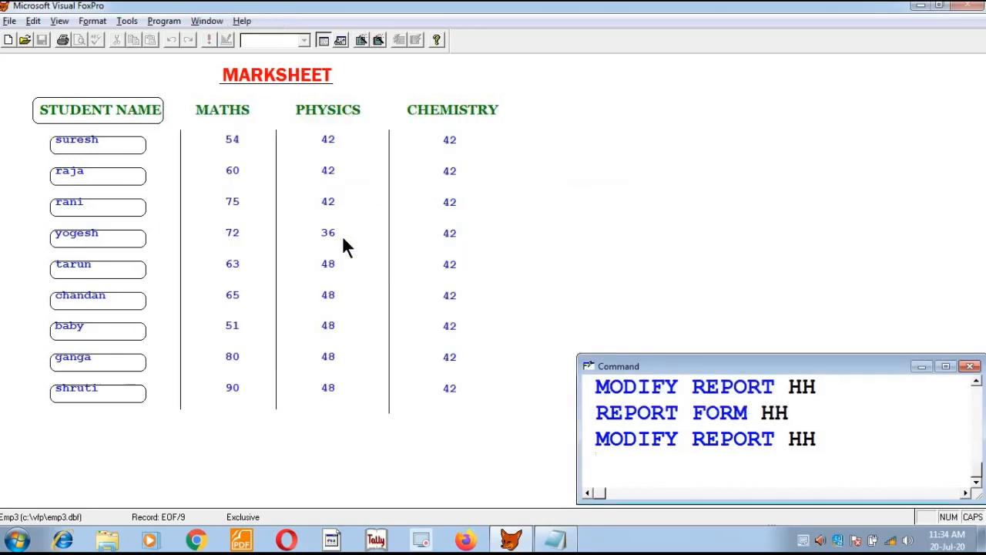
Output the marksheet with the repositioned name frames by rerunning REPORT FORM HH
key("Up")
key("Return")
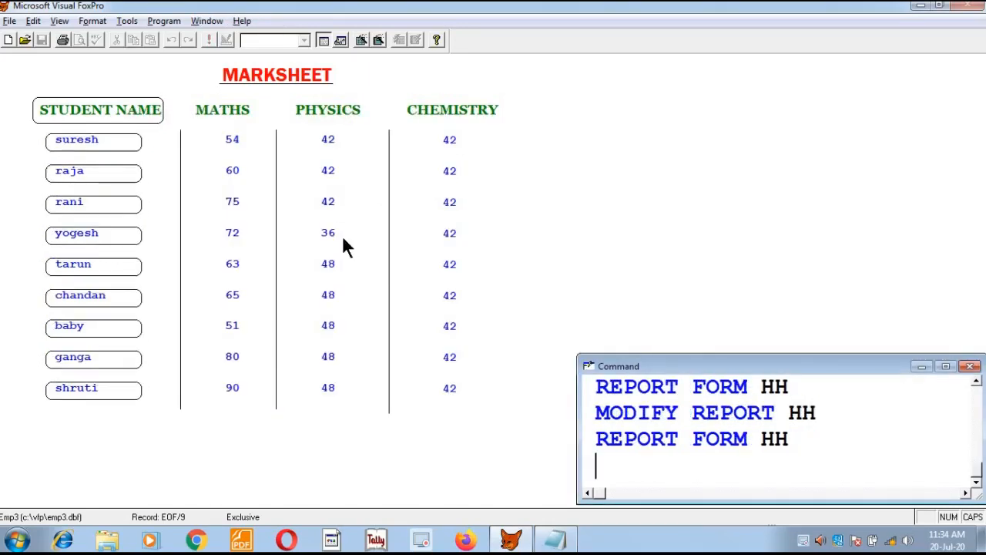